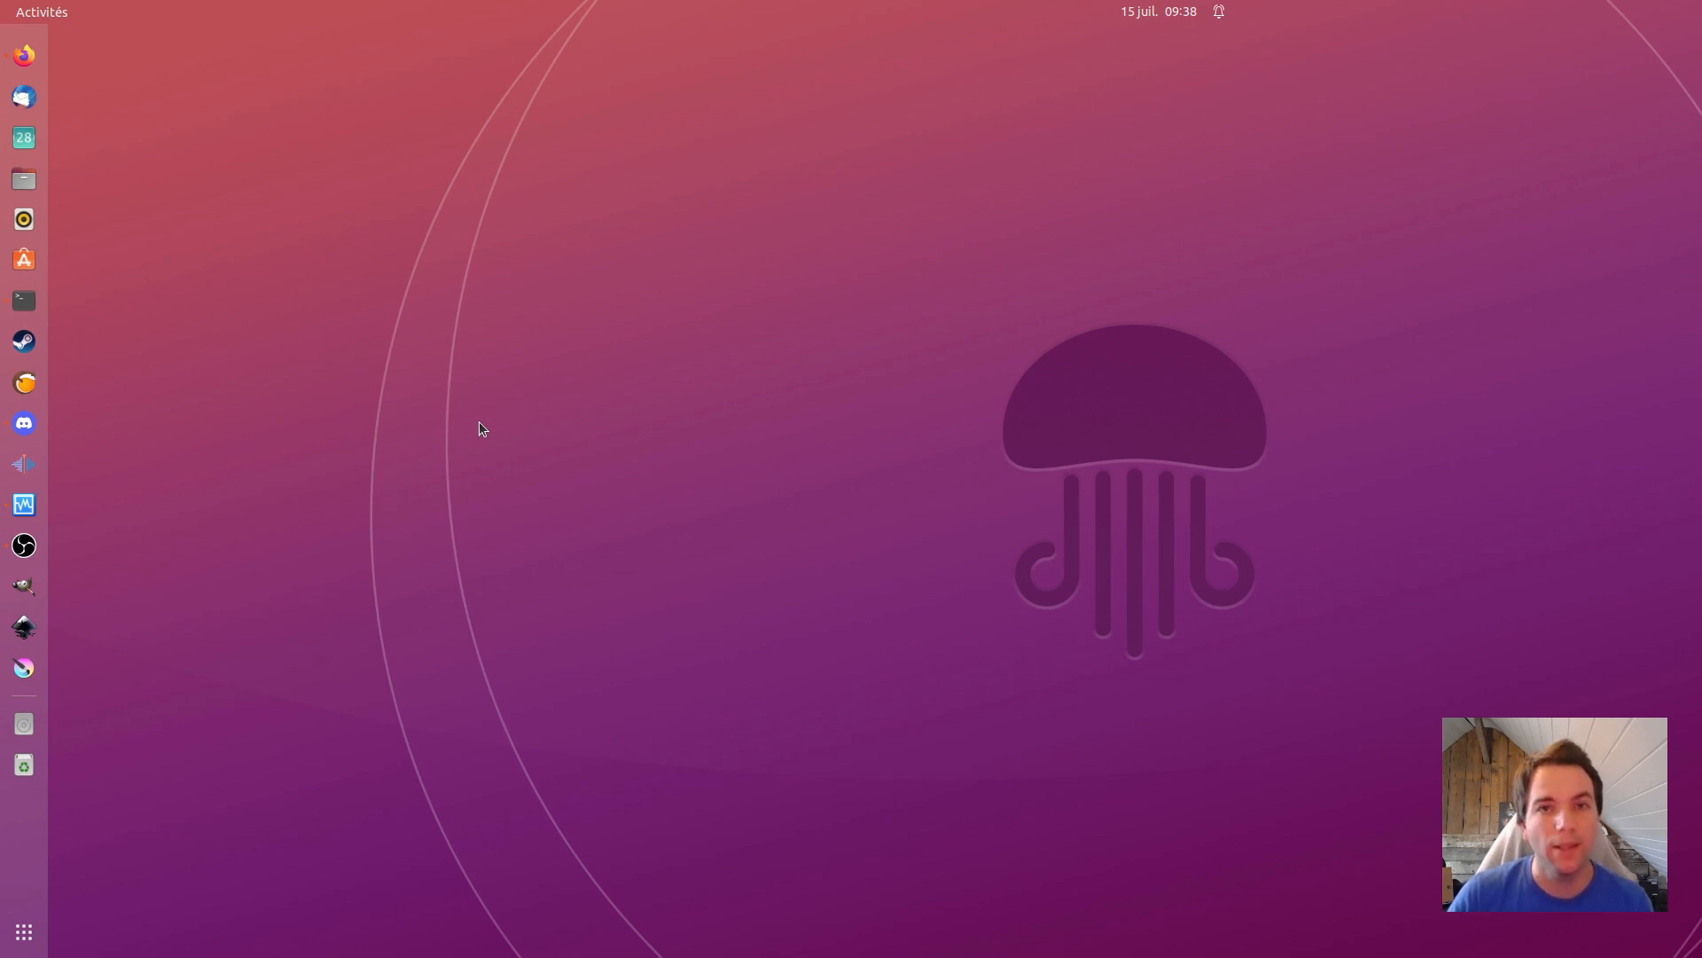
Step: Switch to Firefox and read the "Orchid, c'est quoi ?" section of the Orchid Linux website
click(24, 56)
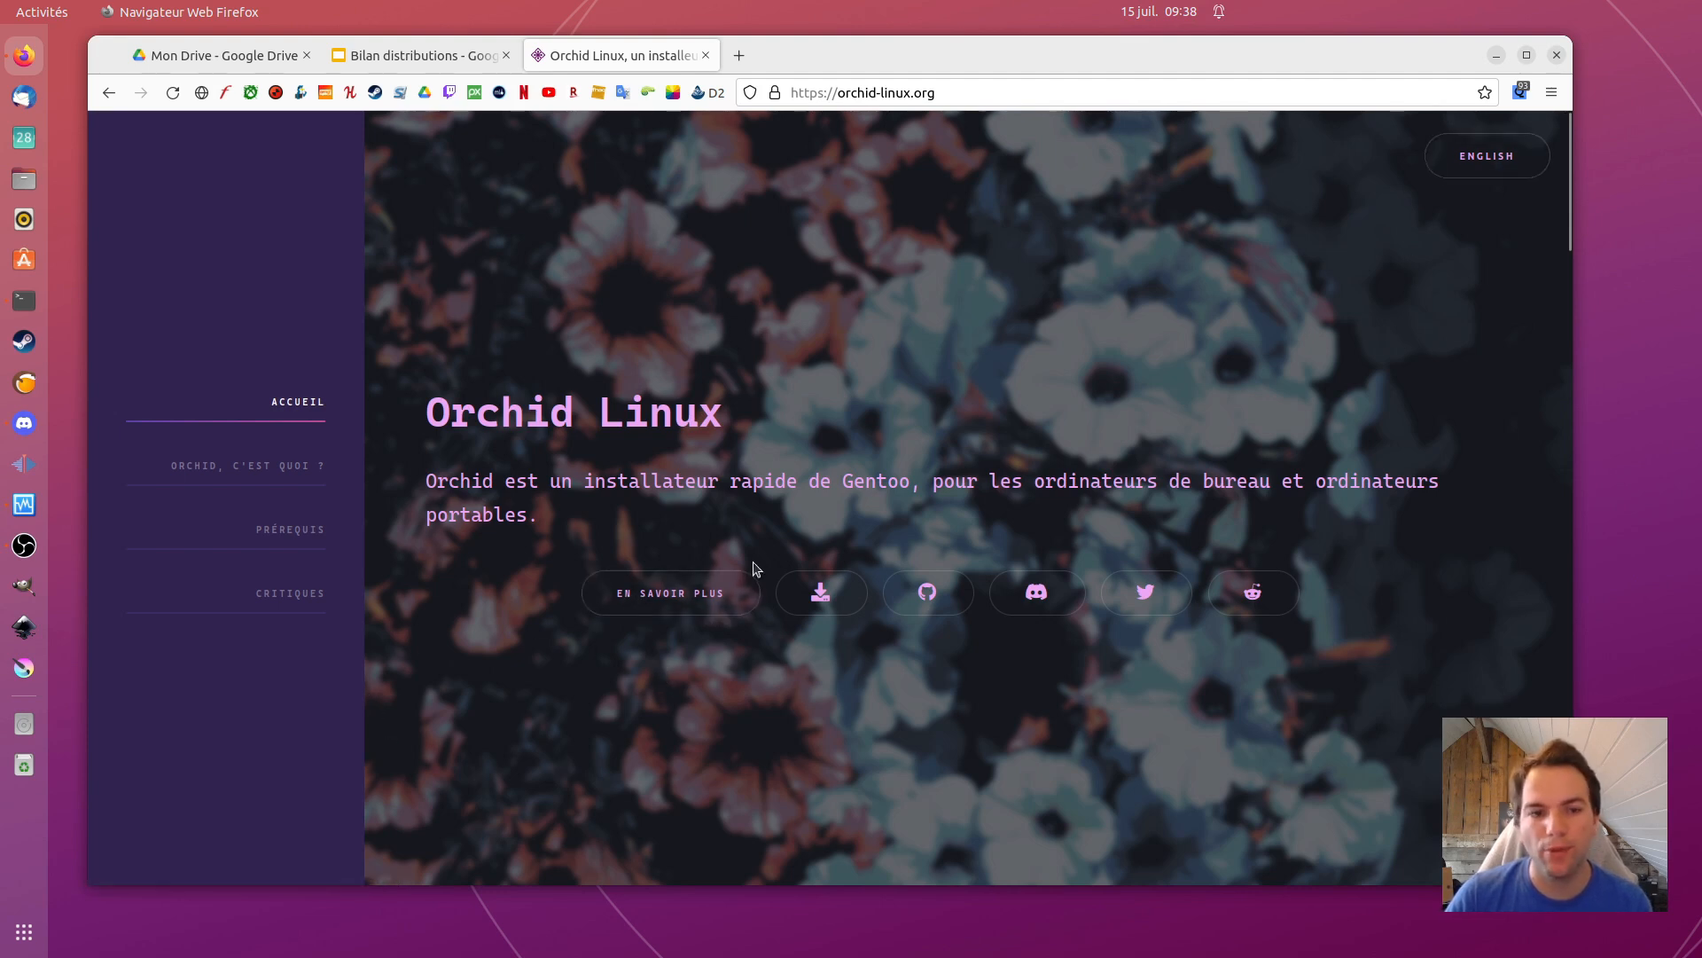
click(656, 594)
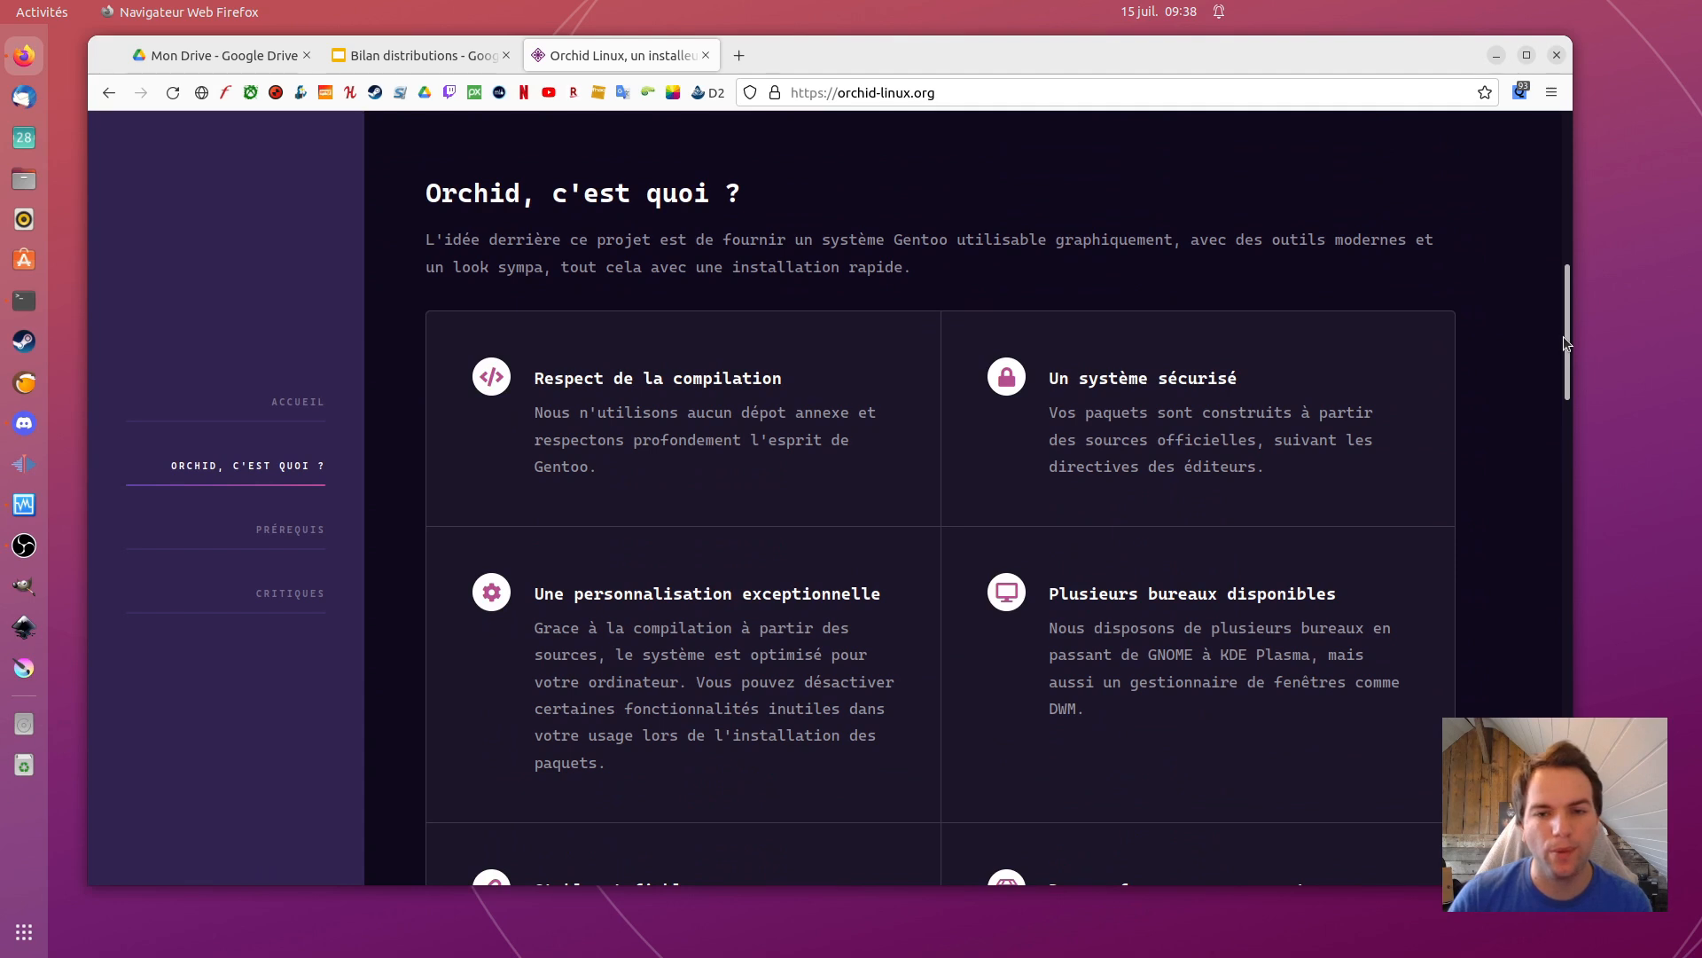
drag(1565, 342, 1567, 372)
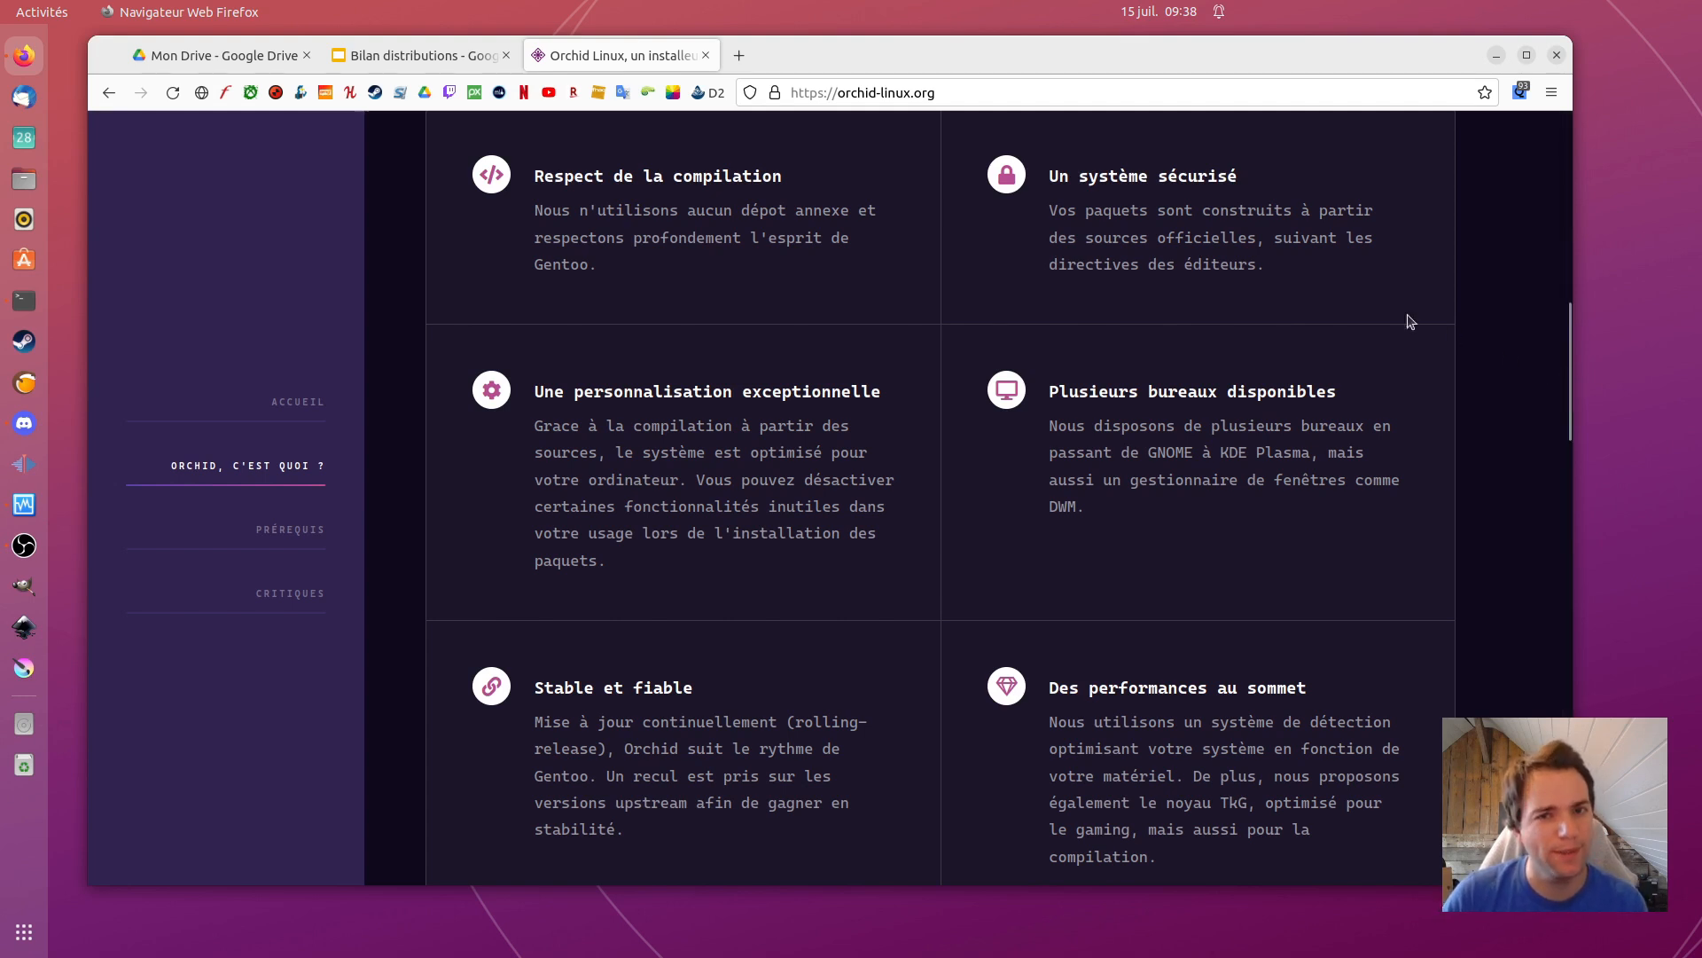
Step: Review the CPU, RAM and disk space requirements in the Prérequis section of the Orchid Linux website
drag(1571, 407, 1533, 560)
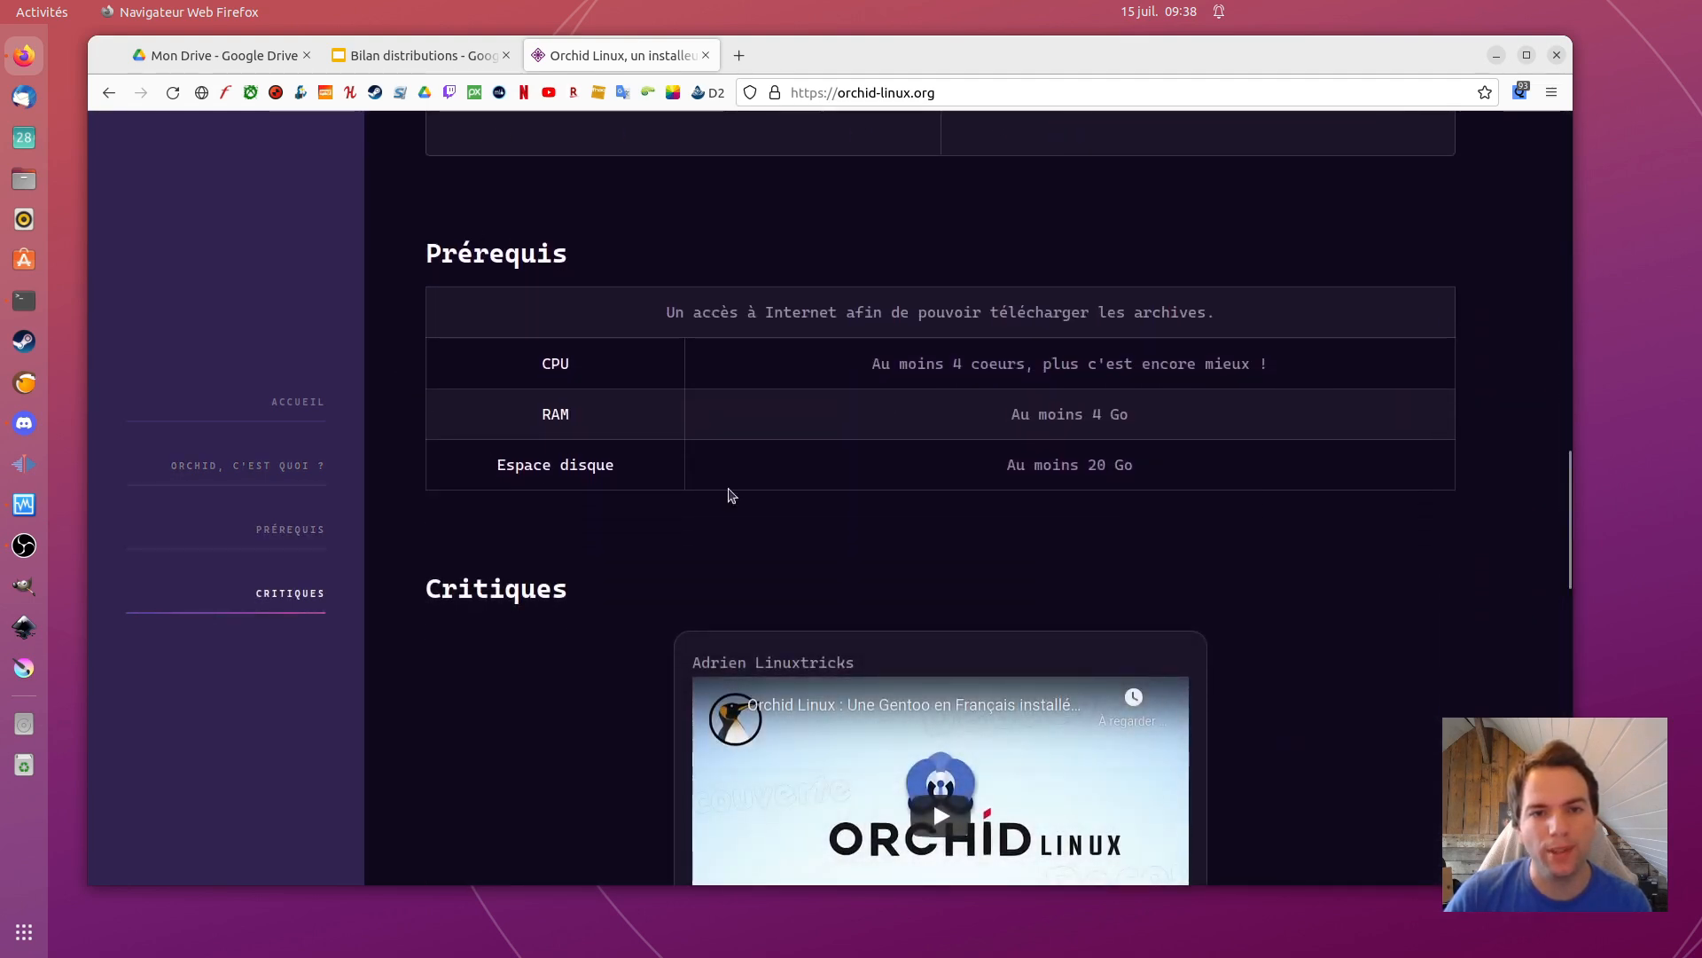
drag(799, 365, 1277, 372)
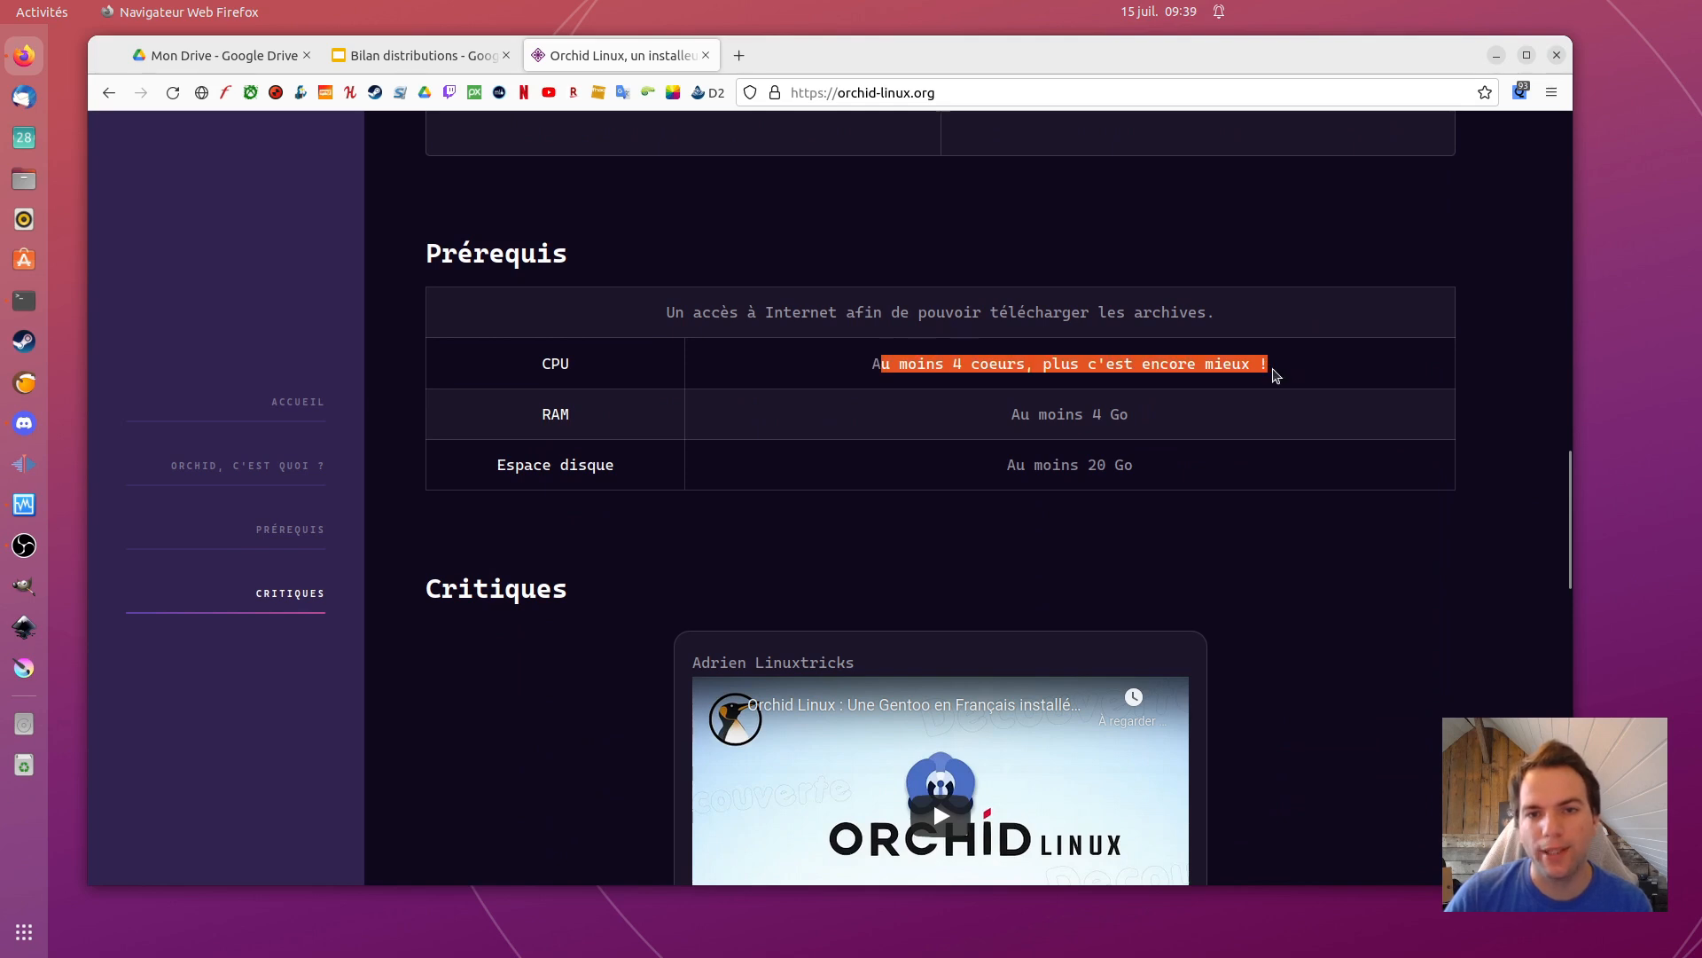
click(1152, 437)
drag(975, 422, 1145, 415)
click(1153, 426)
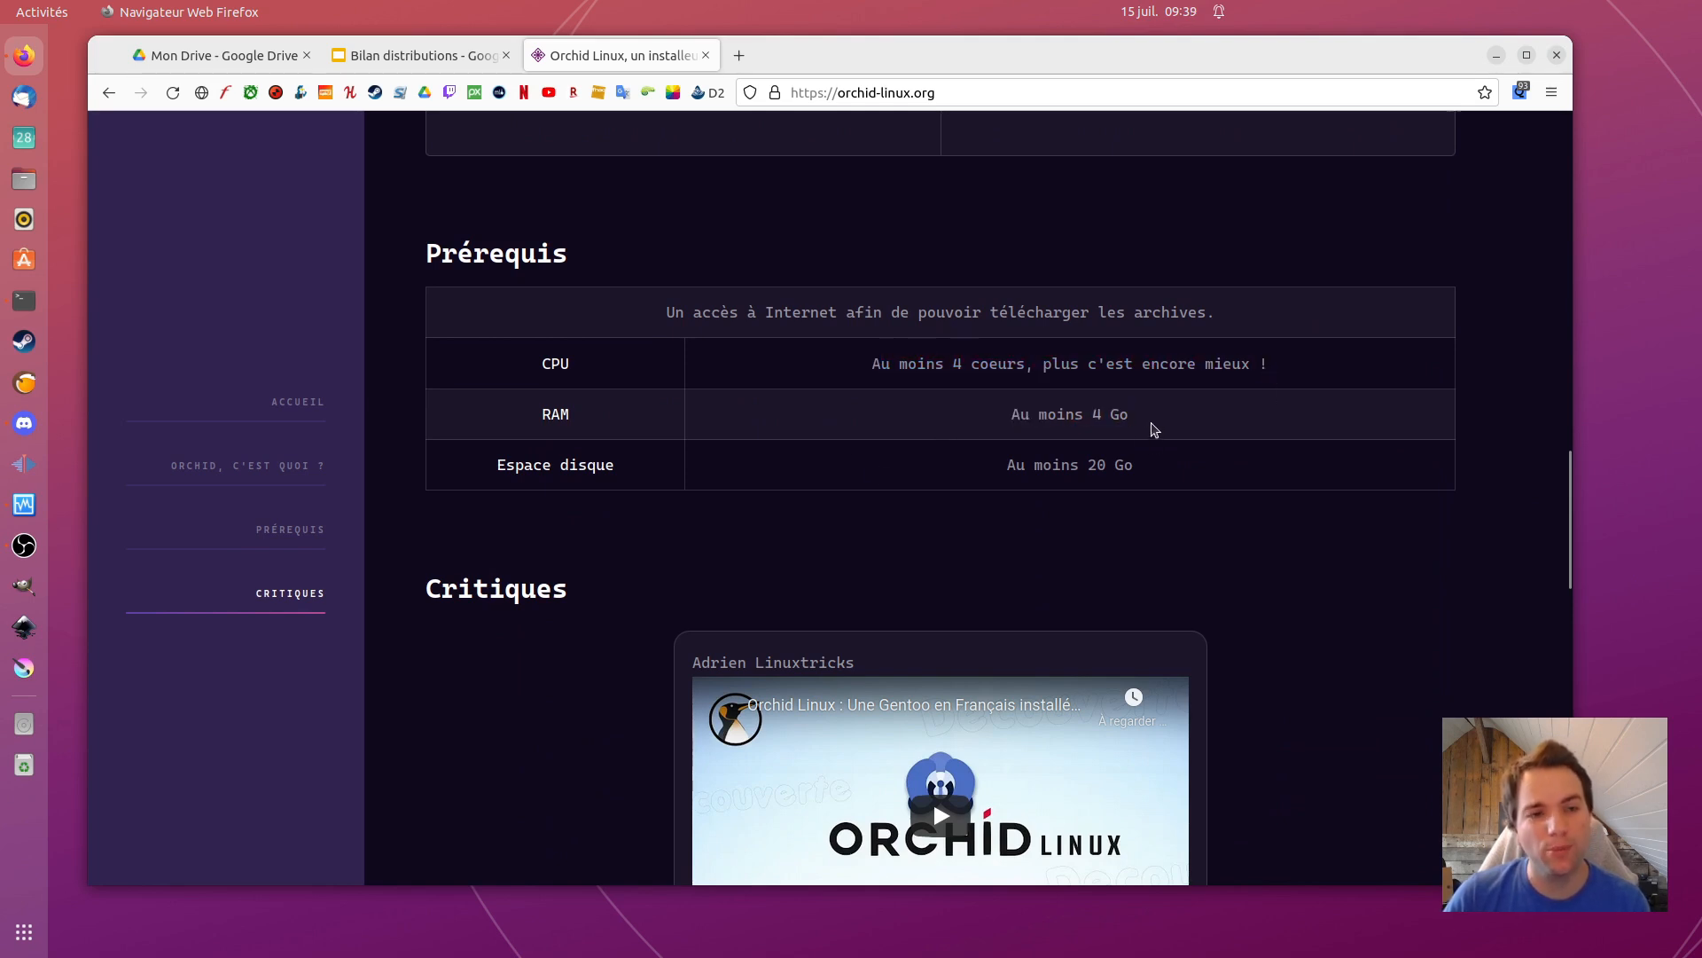
drag(986, 476, 1154, 459)
click(1192, 491)
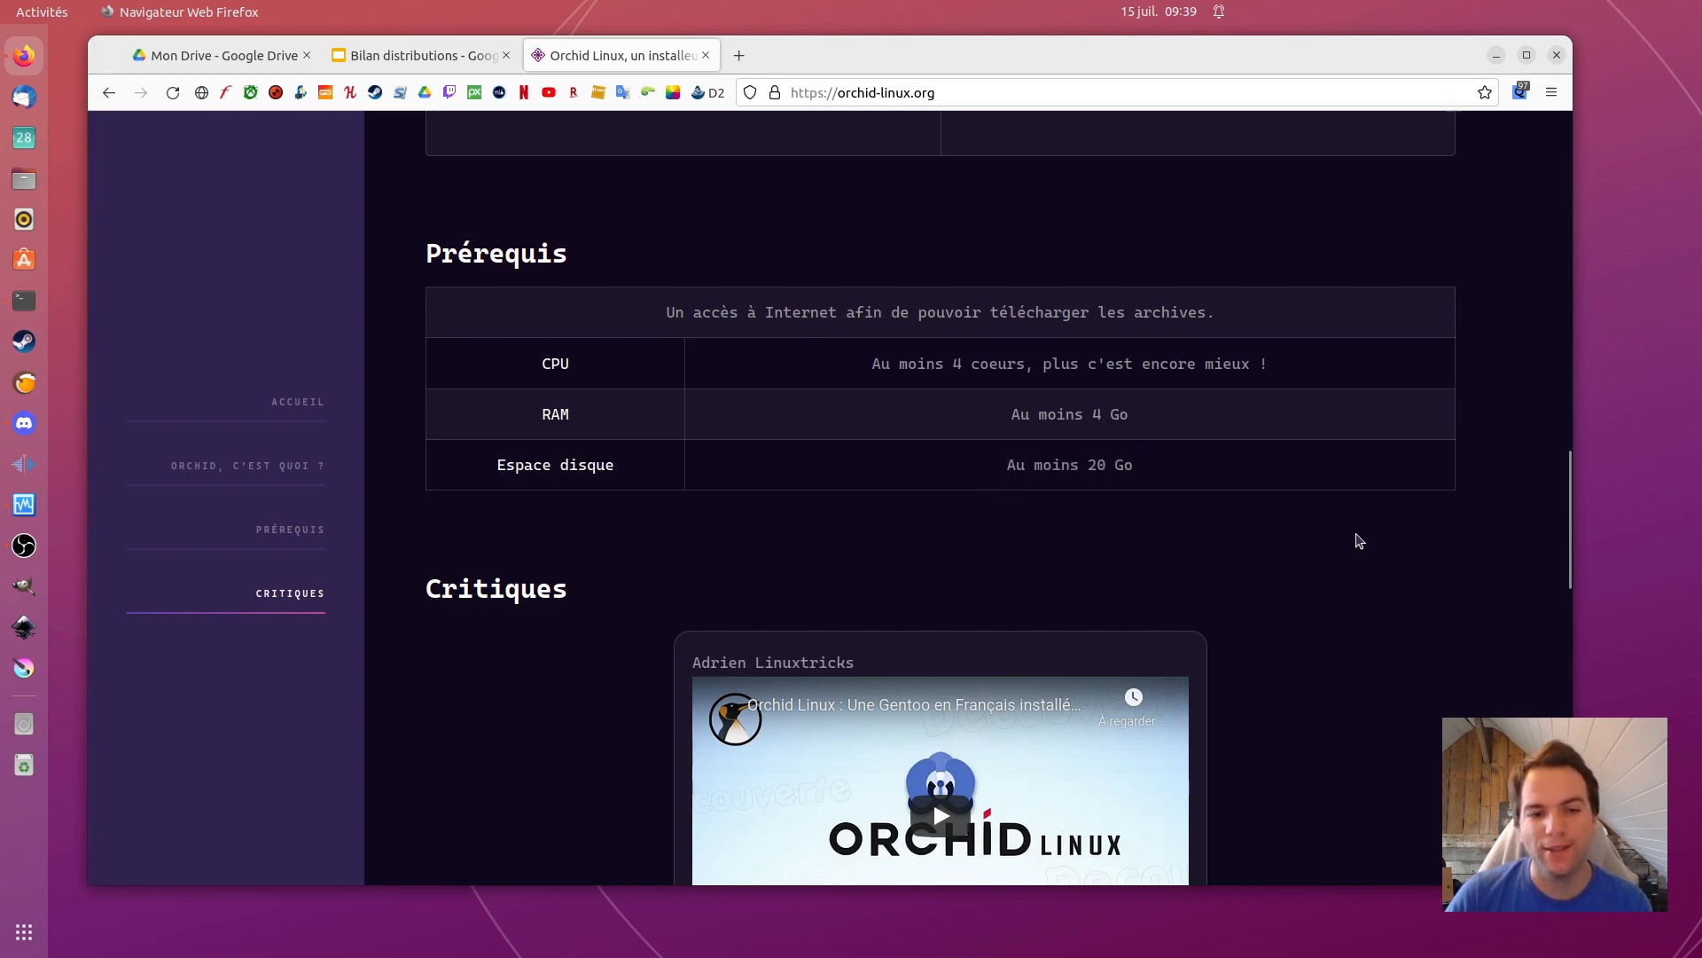
Step: Open the Orchid Linux subreddit from the site's home section and look through its posts
drag(1565, 529, 1546, 168)
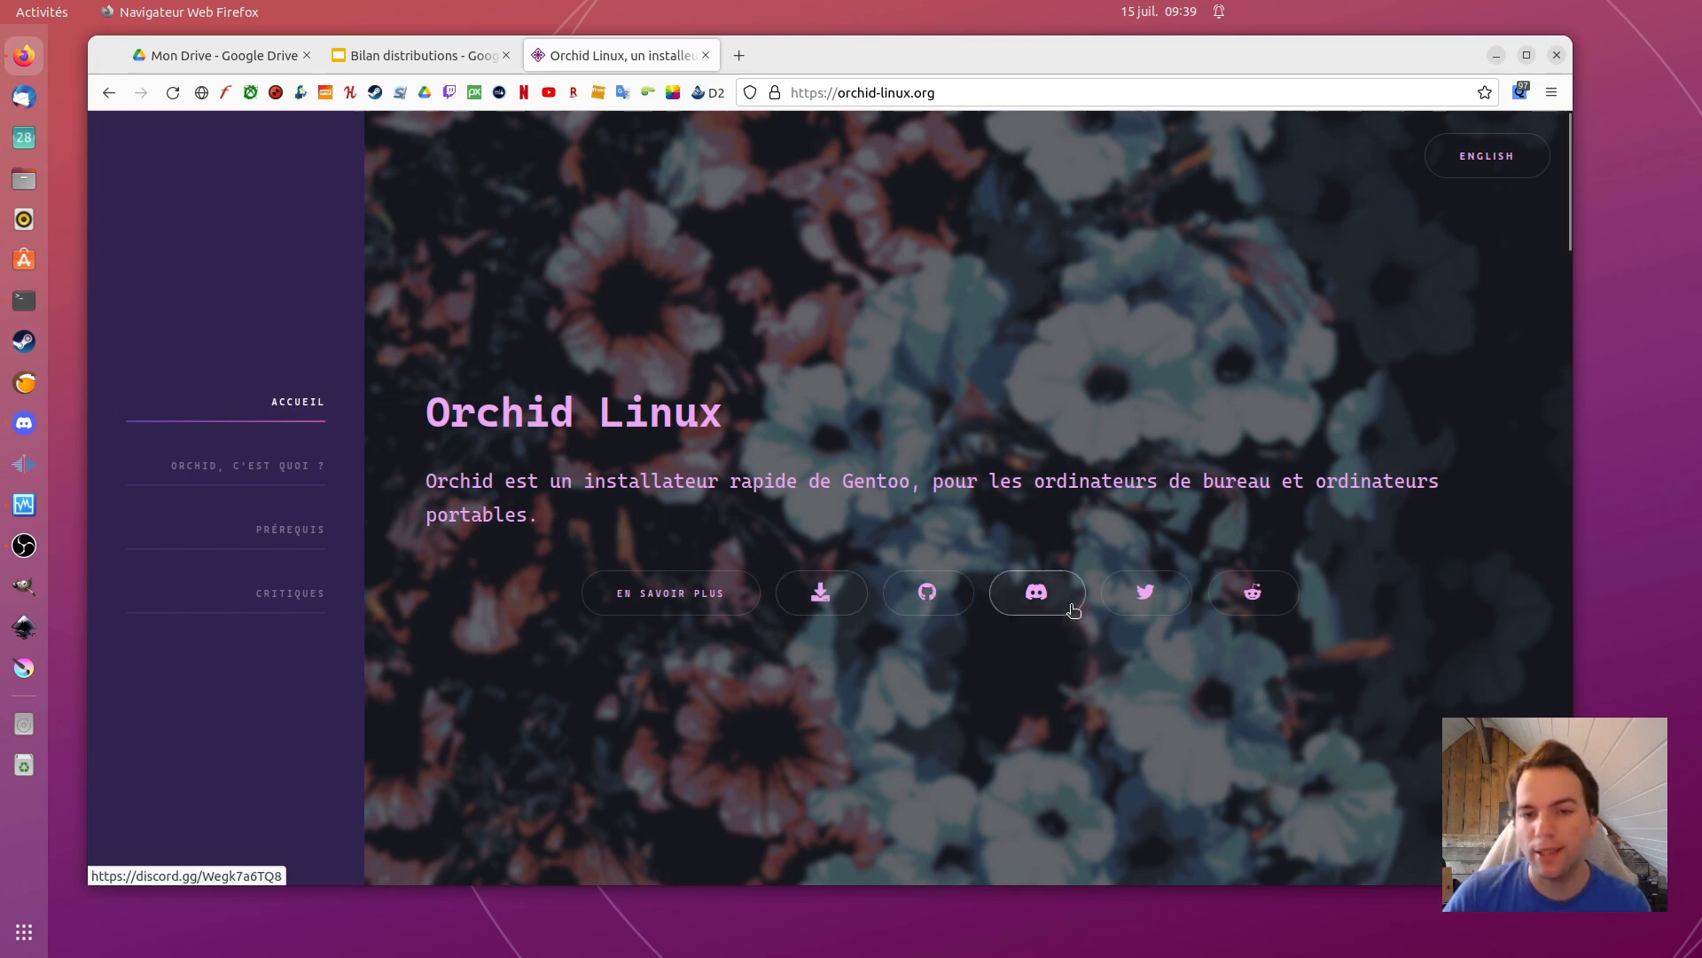
click(1258, 603)
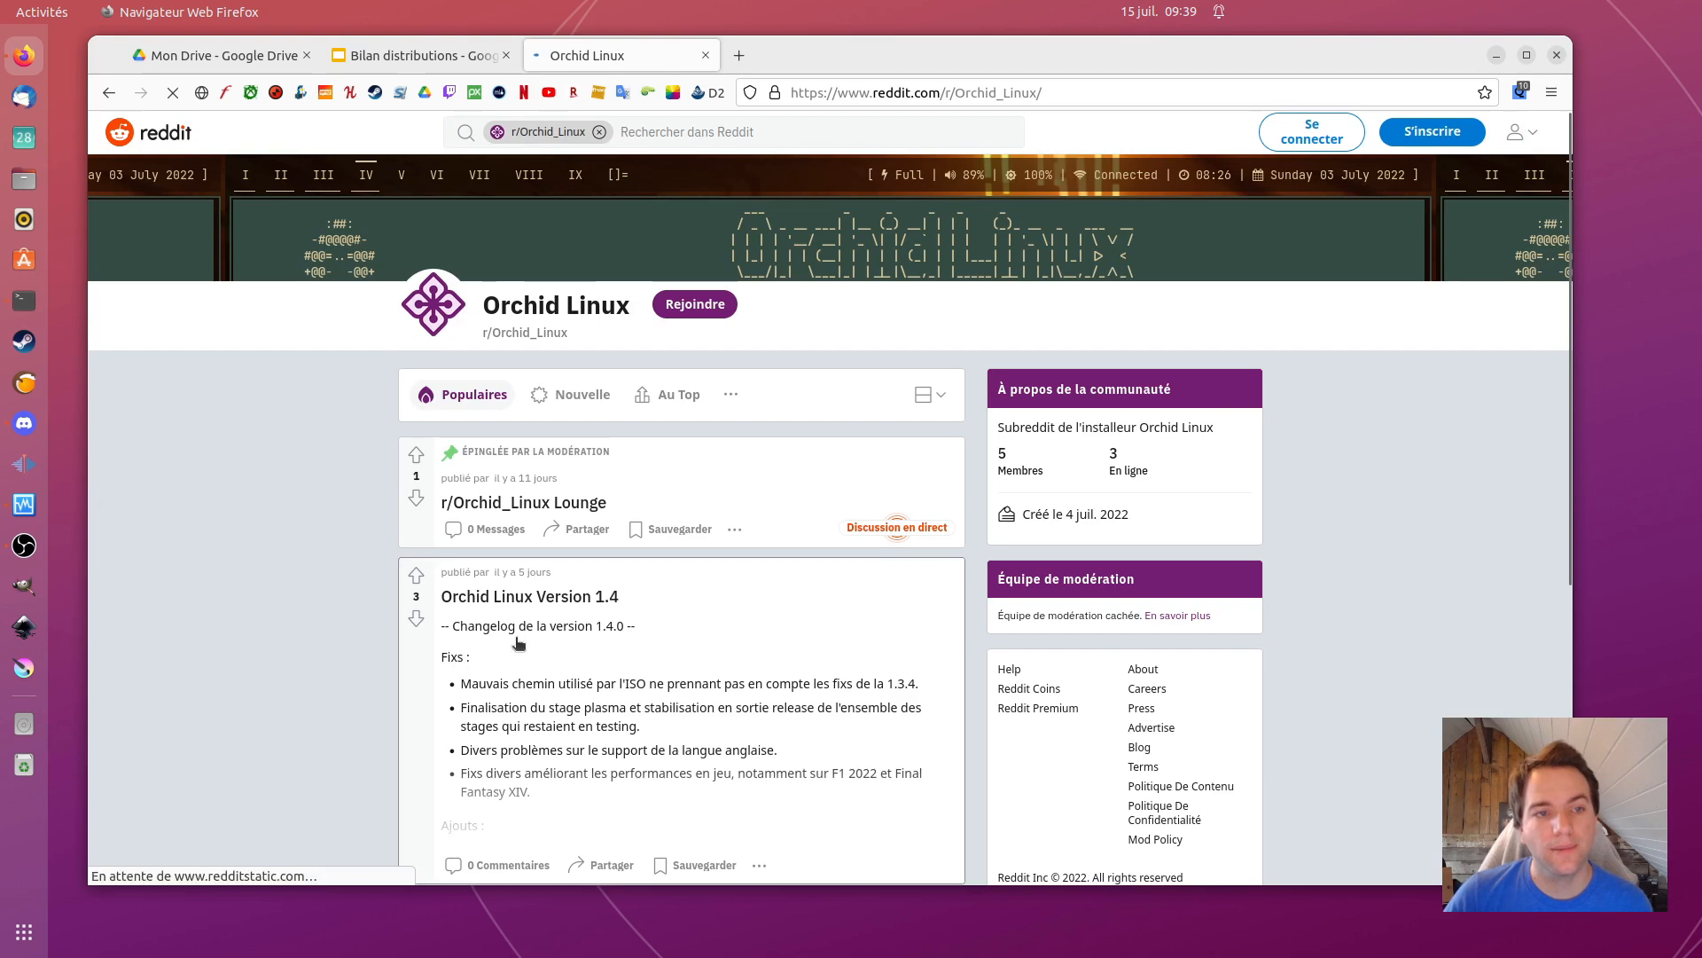
scroll(669, 568, down, 3)
scroll(671, 568, down, 3)
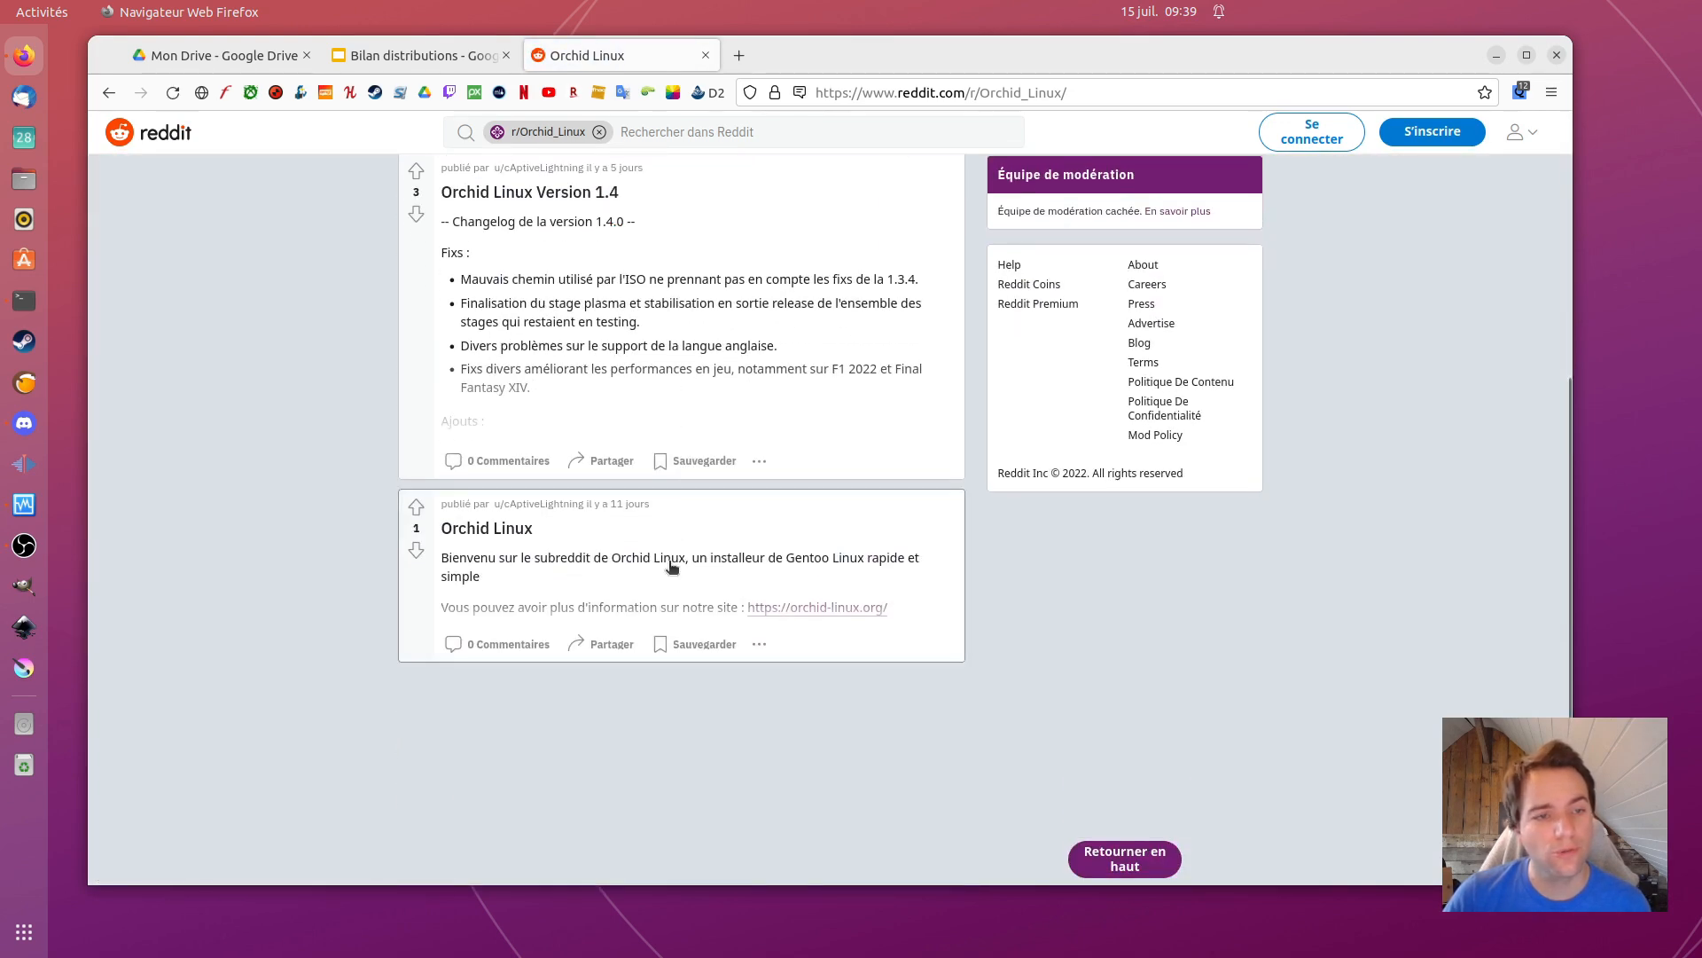
scroll(671, 568, up, 6)
scroll(707, 623, down, 3)
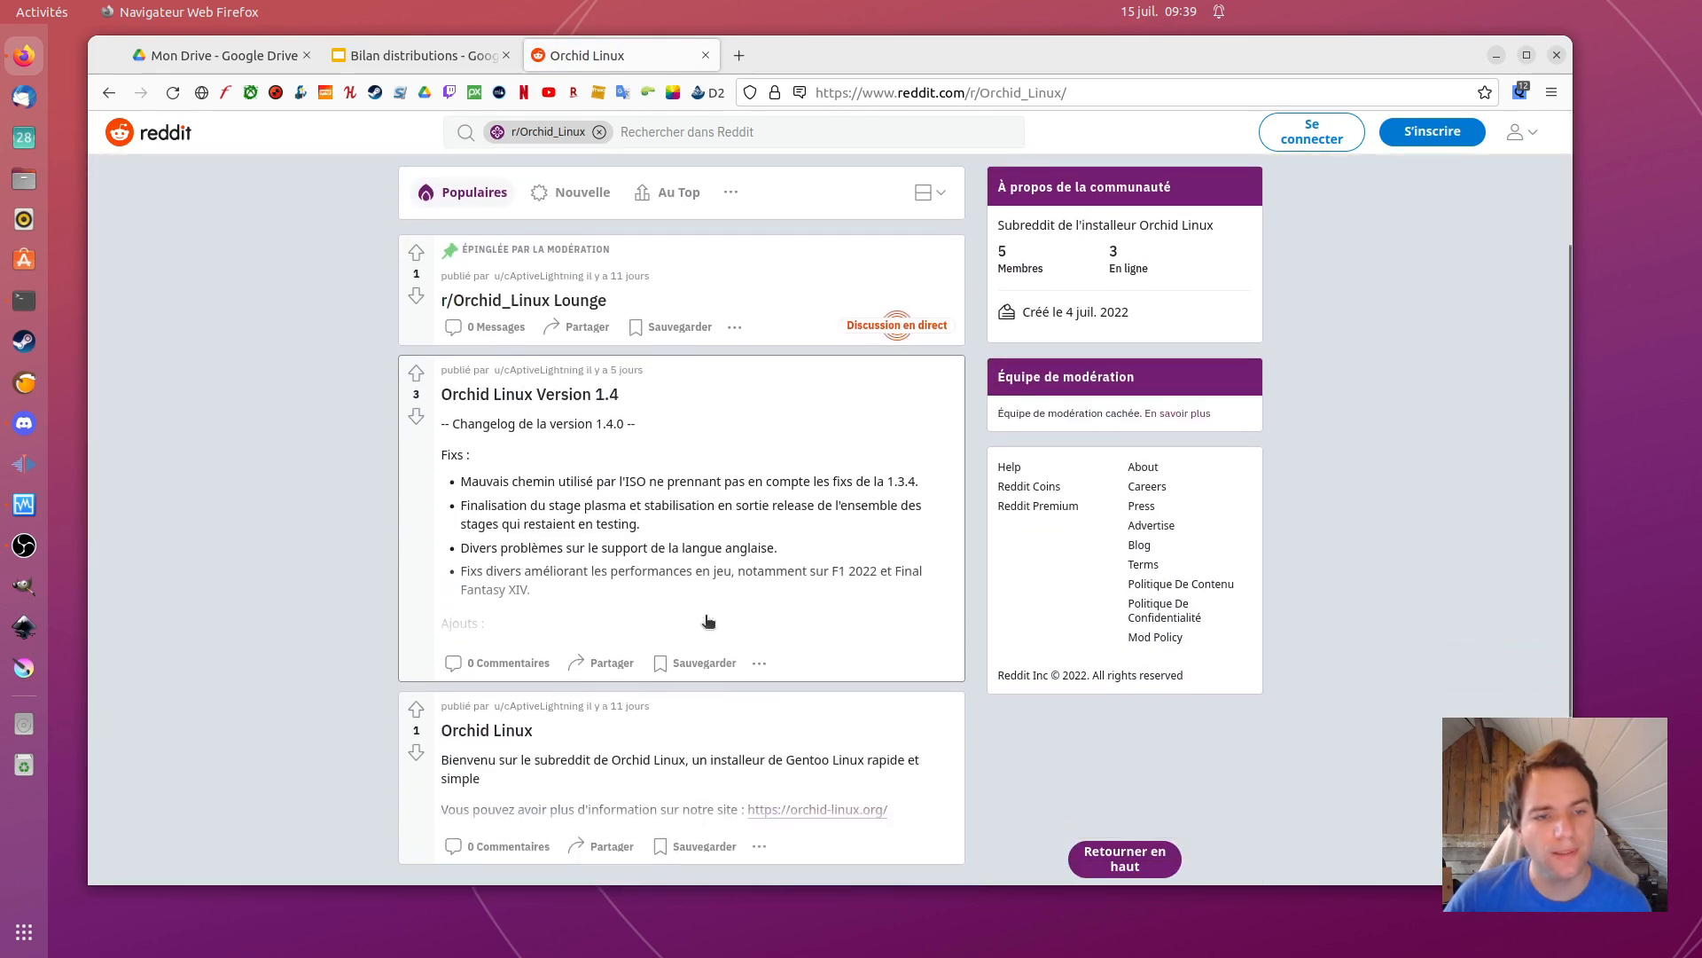
scroll(674, 434, down, 3)
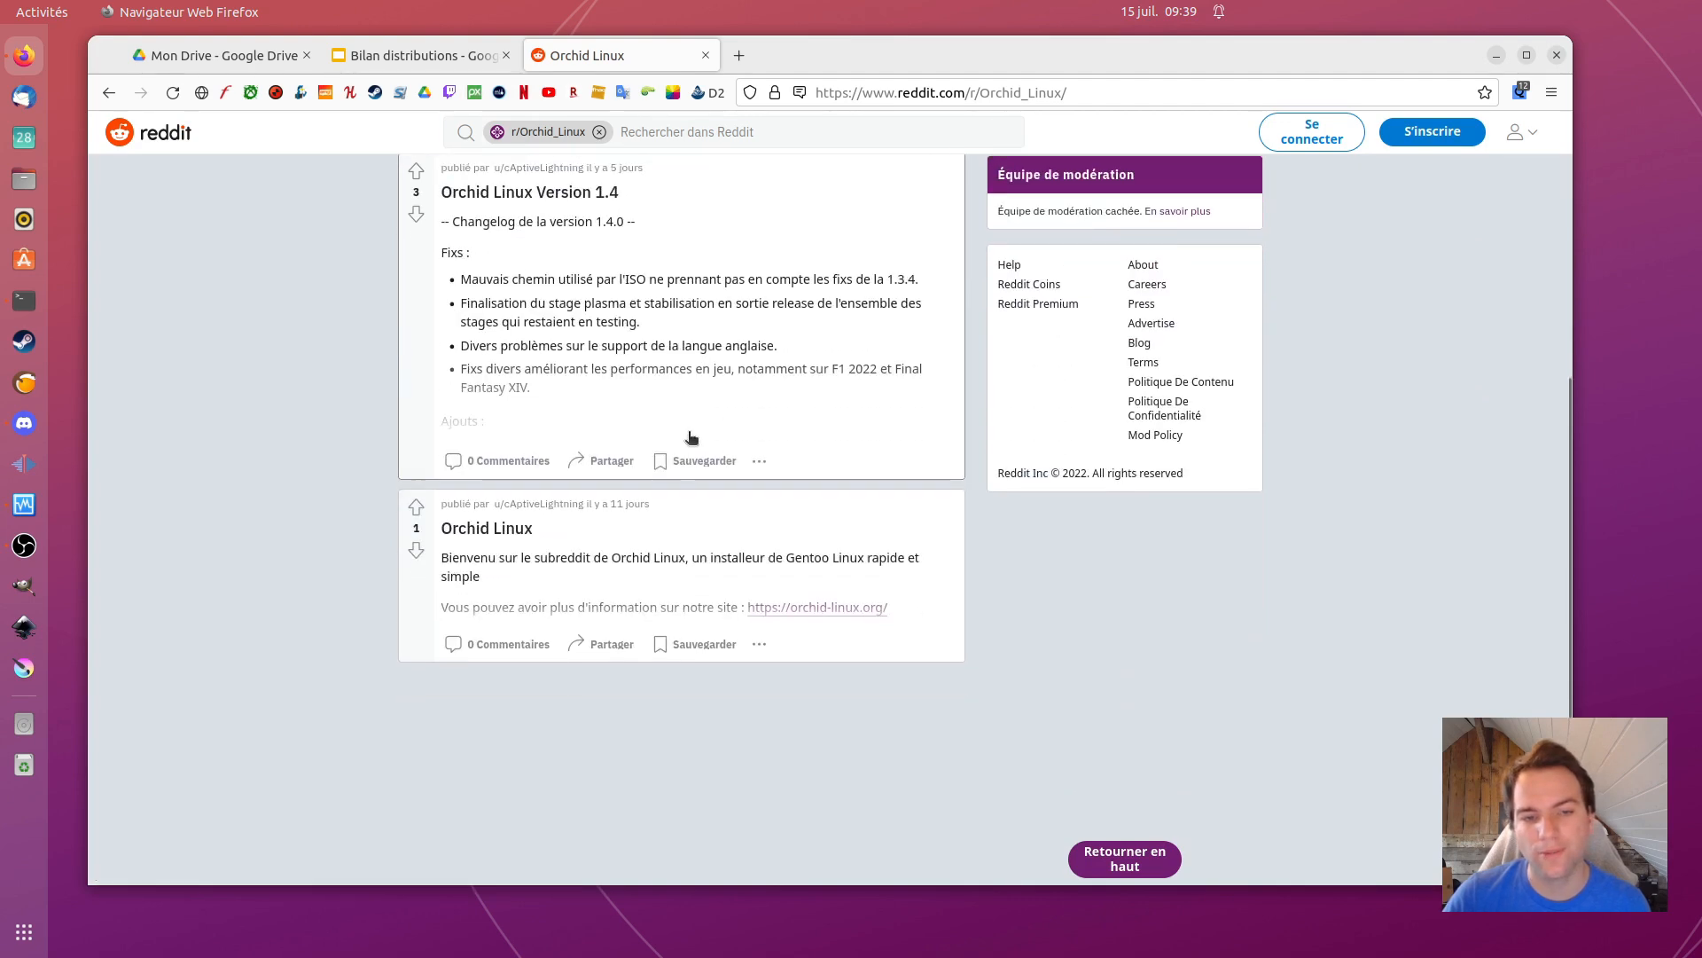
scroll(687, 429, up, 6)
Step: Close the Orchid Linux subreddit page and minimize the browser window
click(706, 56)
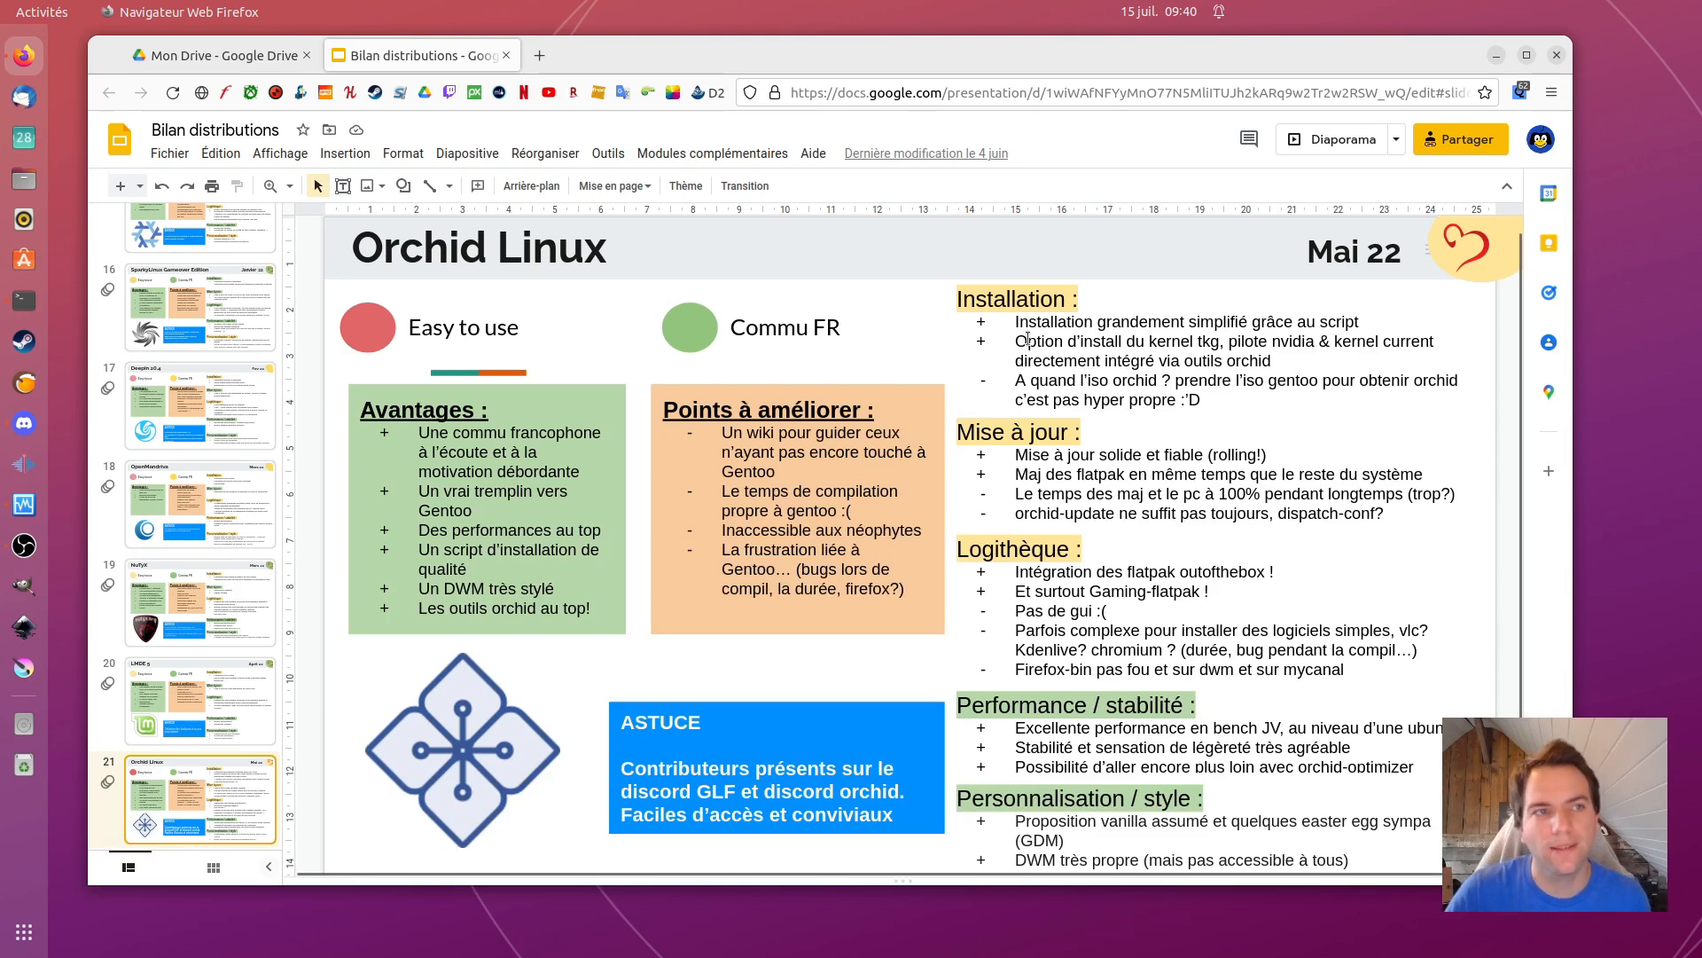
click(1497, 55)
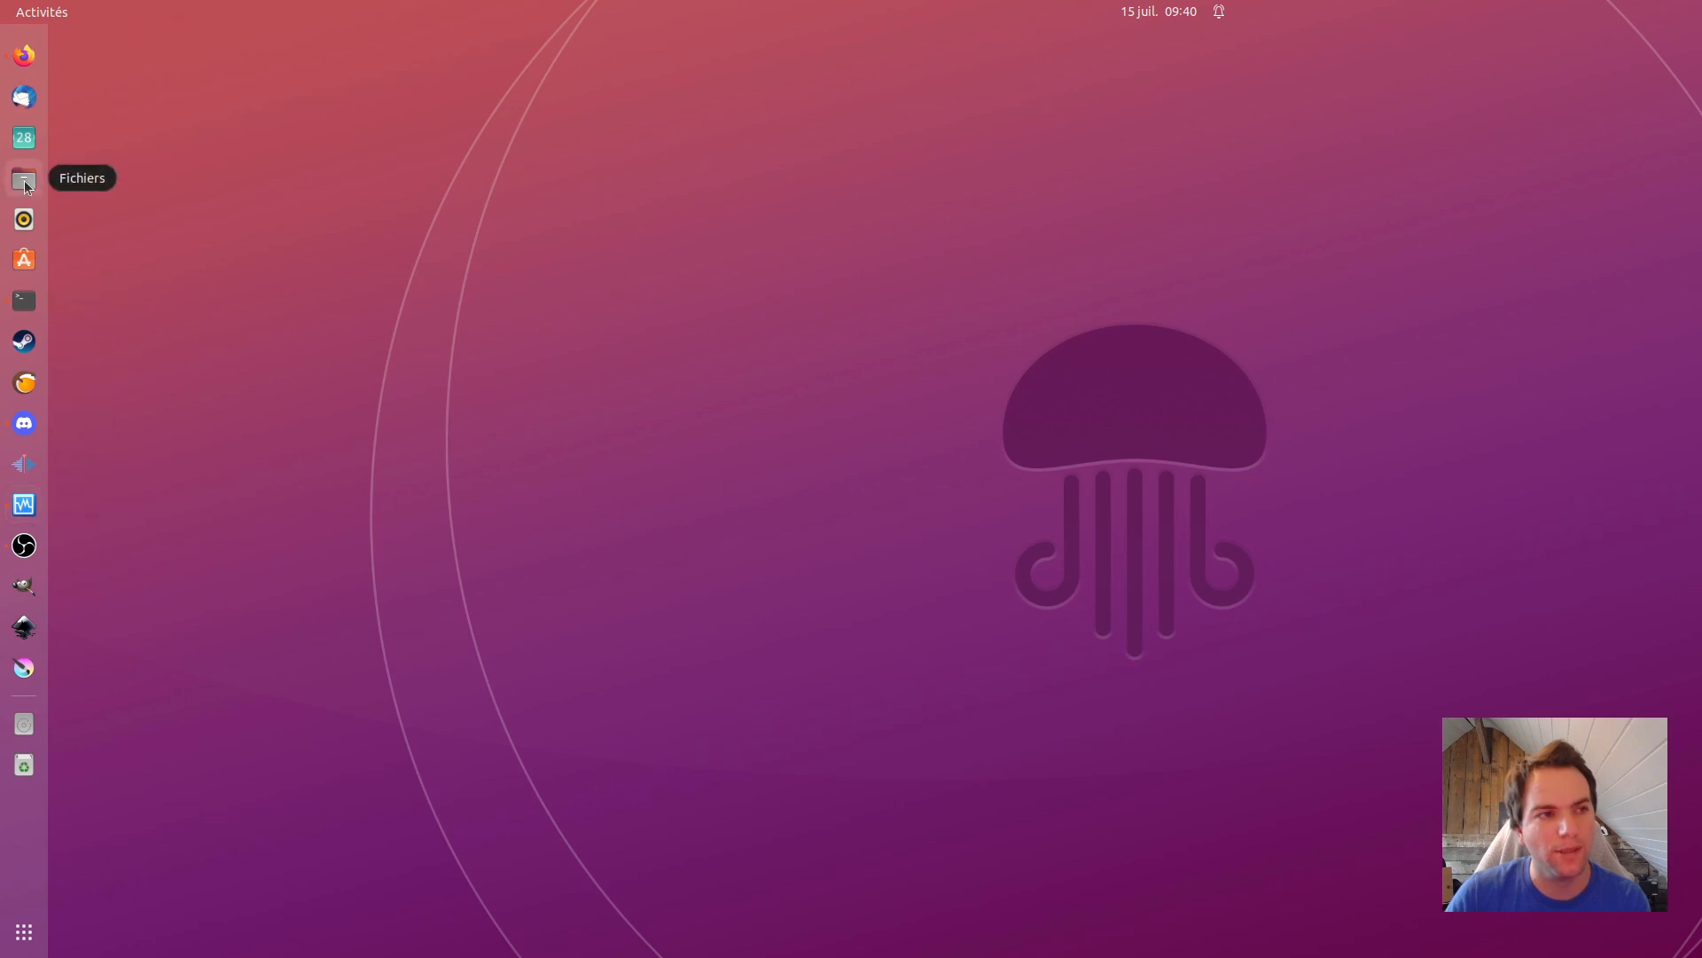
Step: Switch to VirtualBox, open the Orchid machine's settings and review its general options
click(24, 504)
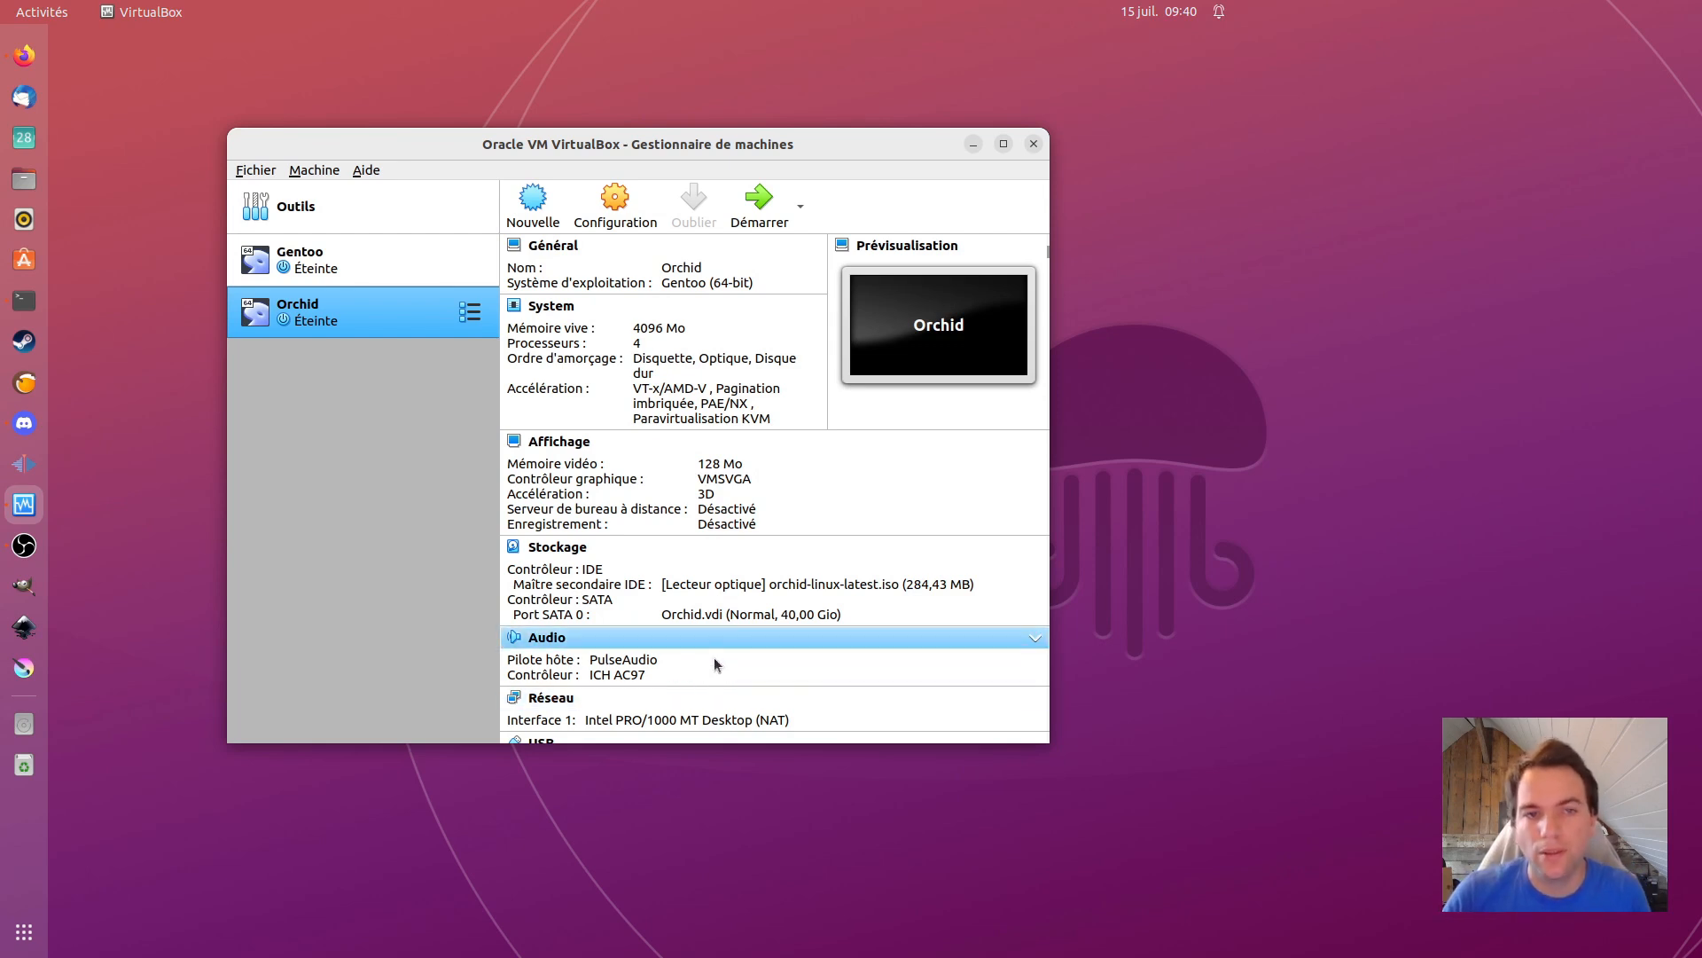
click(615, 202)
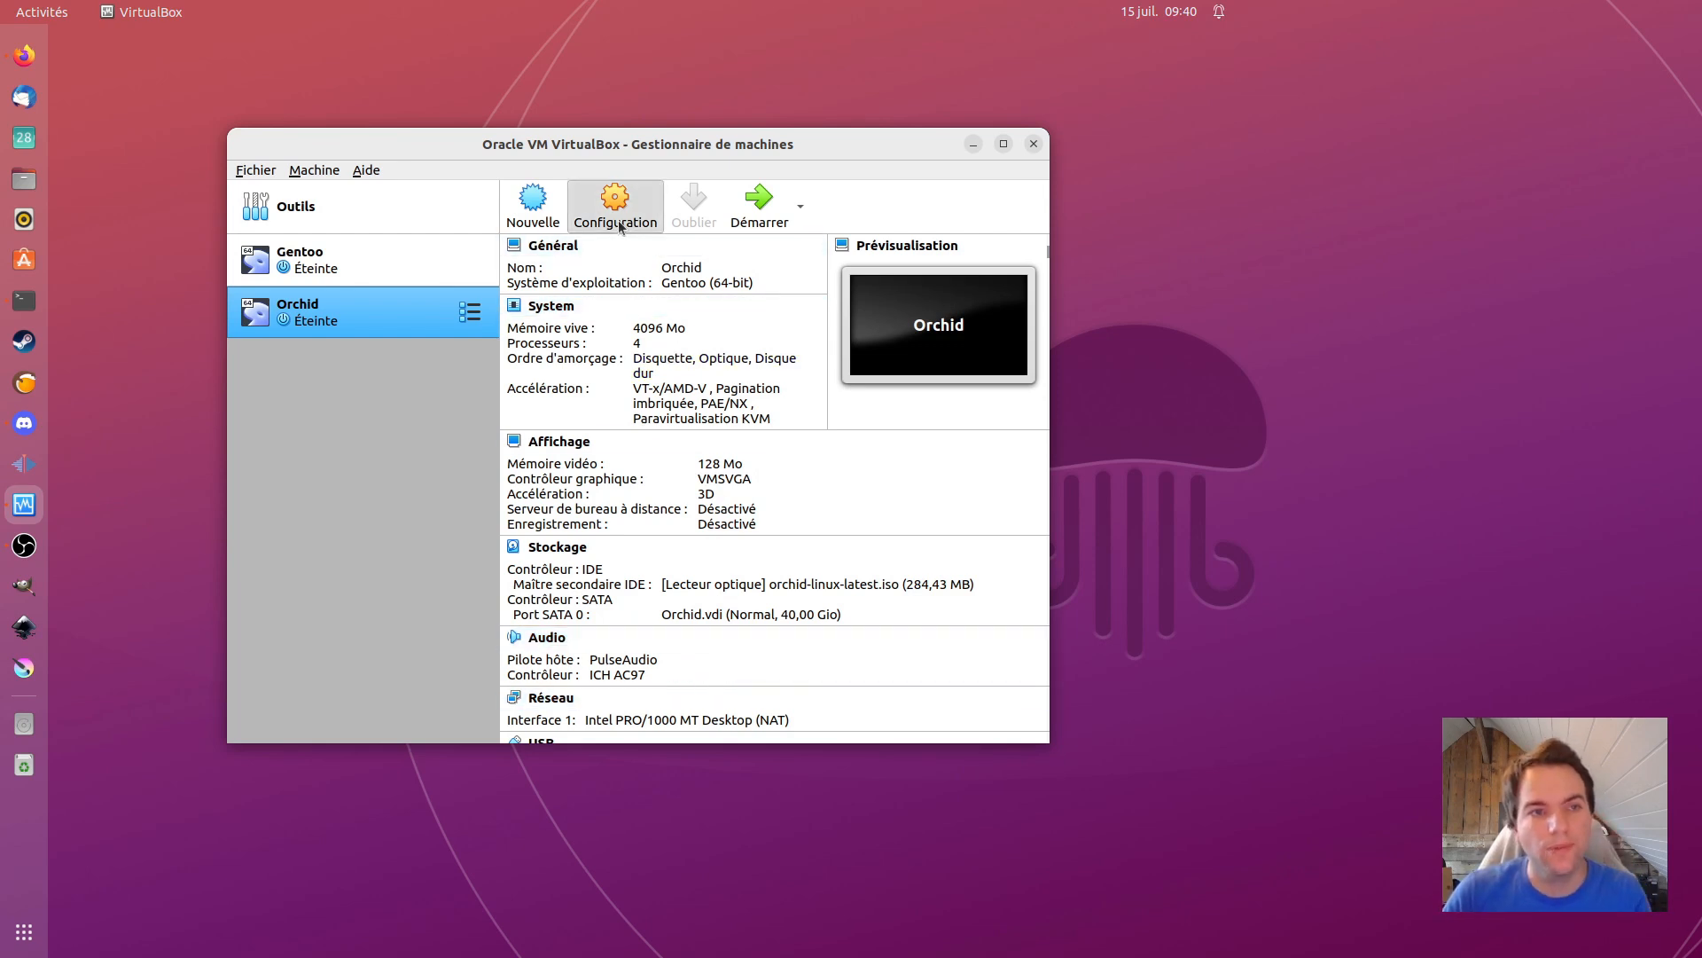
click(538, 279)
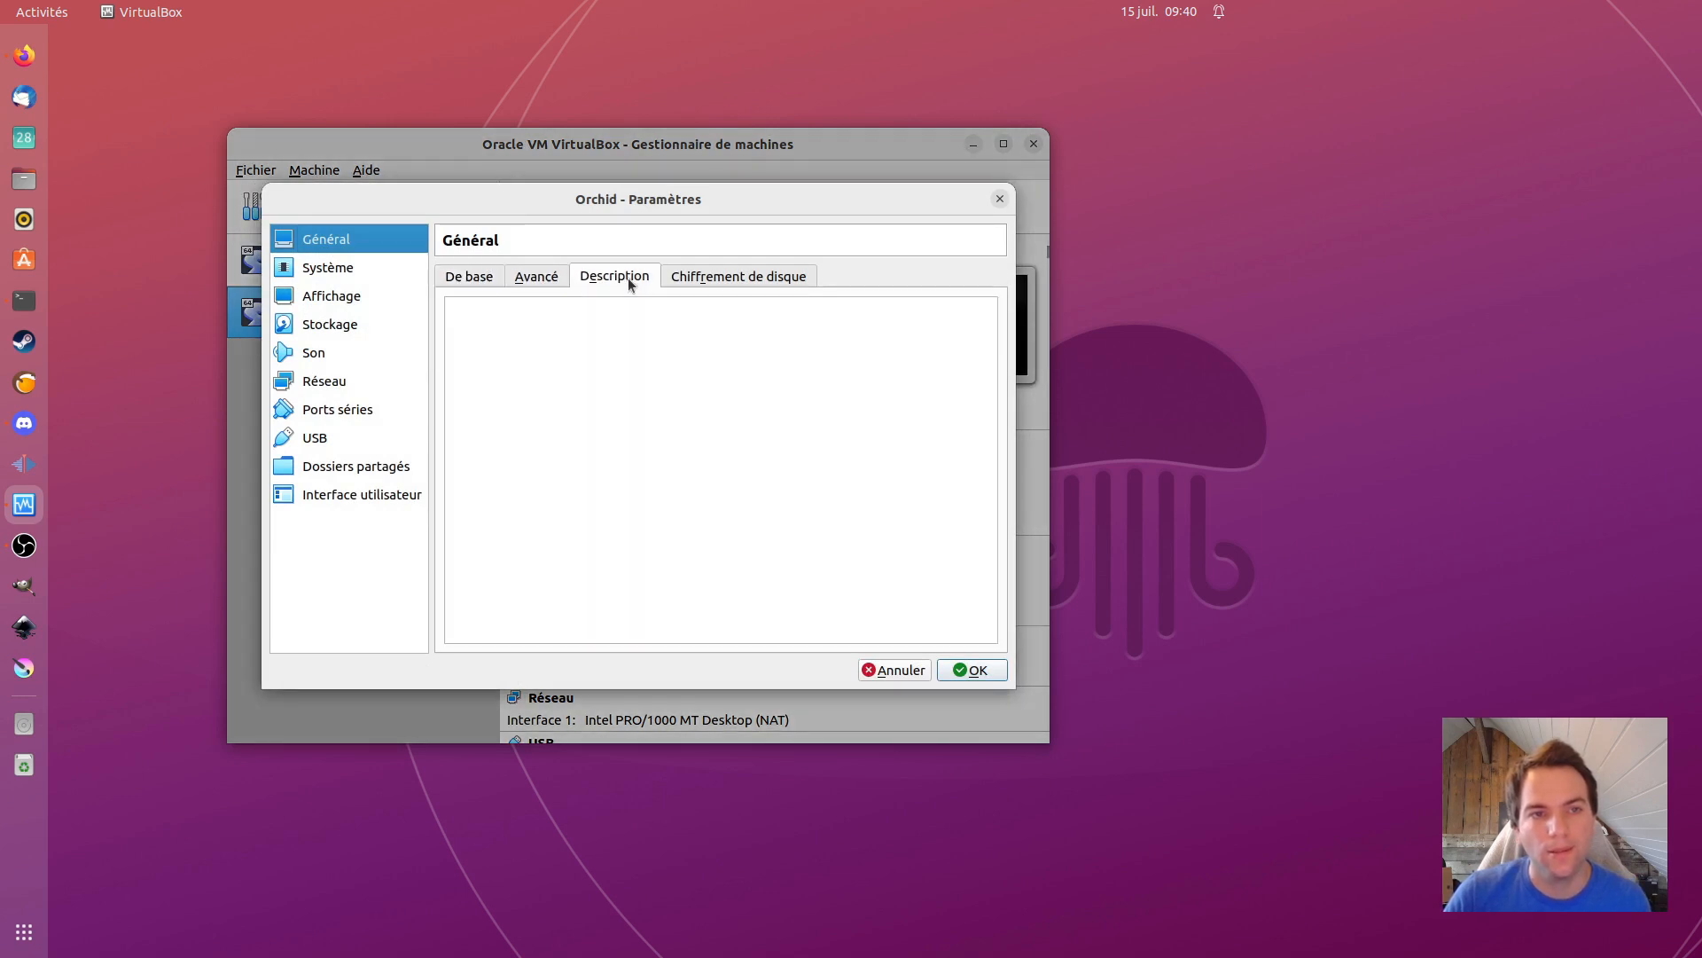
click(615, 277)
click(725, 282)
click(469, 275)
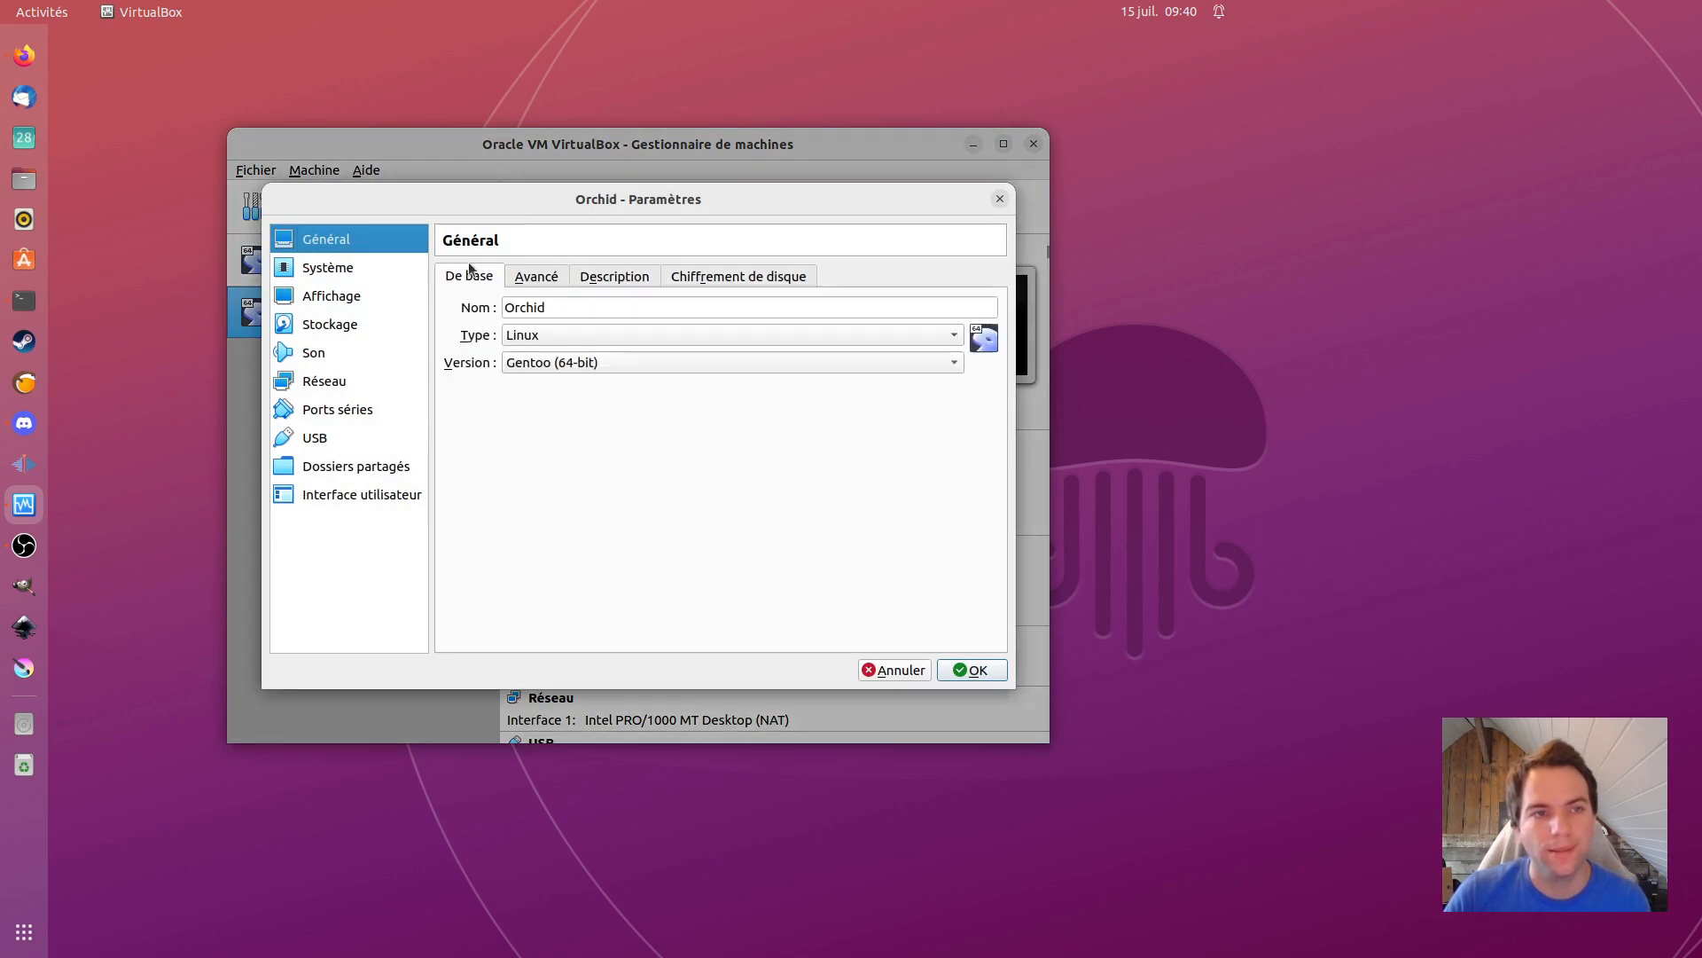
Step: Review the Orchid machine's motherboard, processor, acceleration and display settings
click(340, 275)
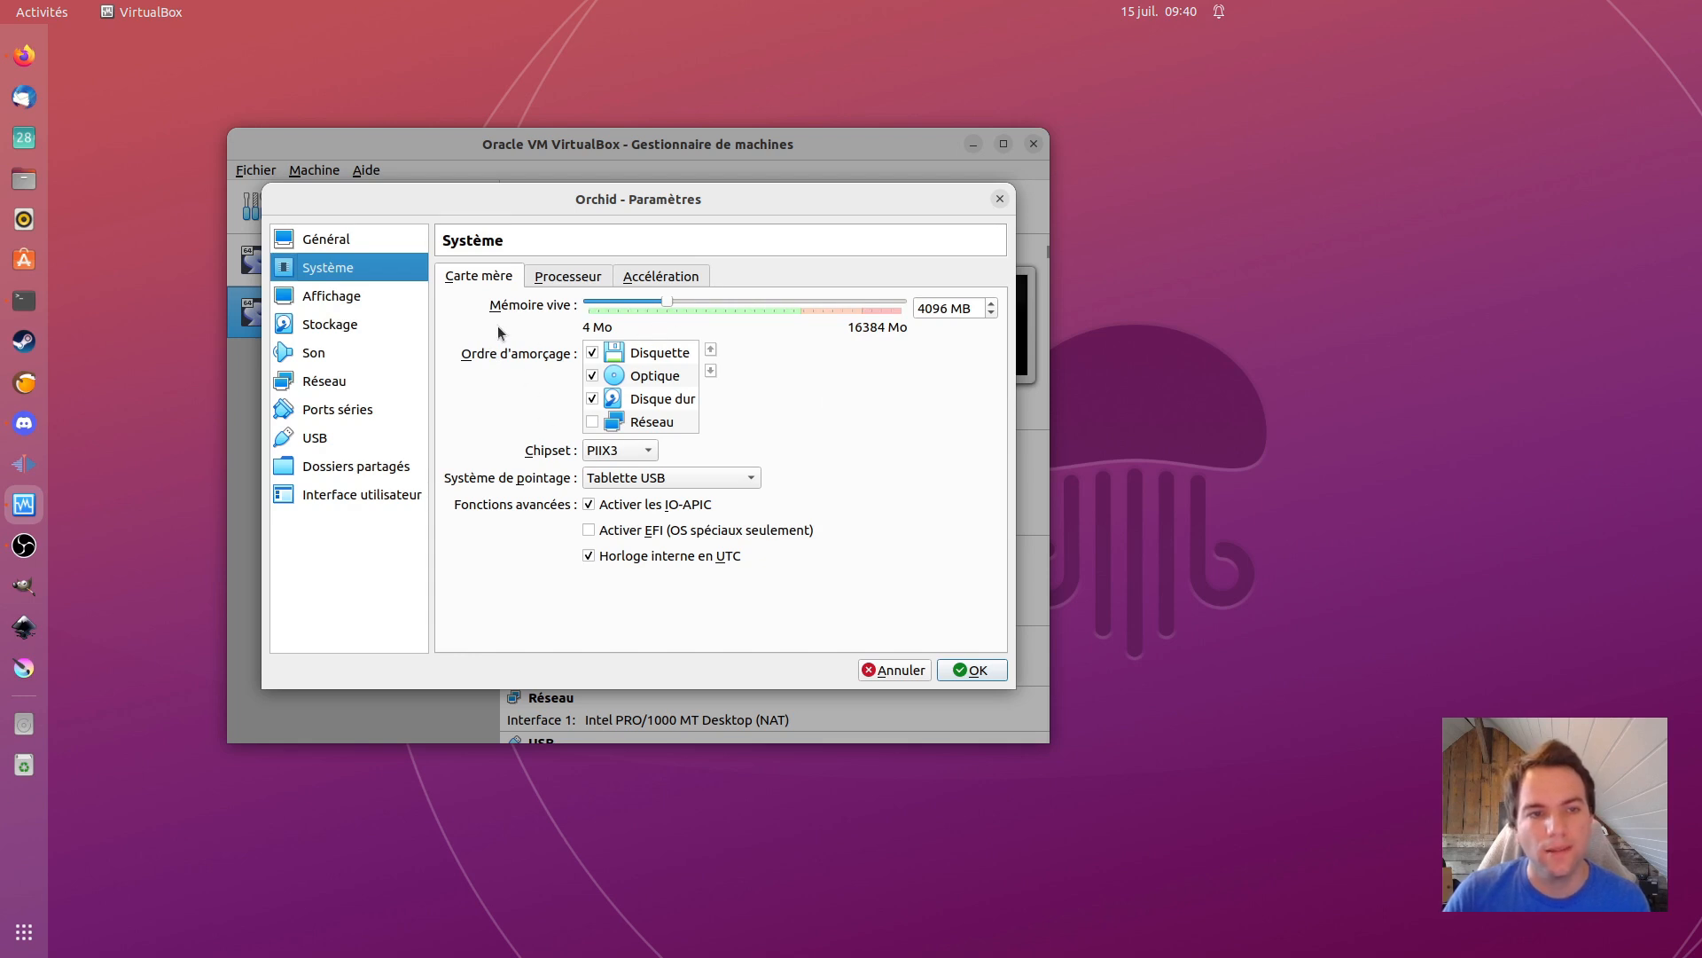
click(564, 282)
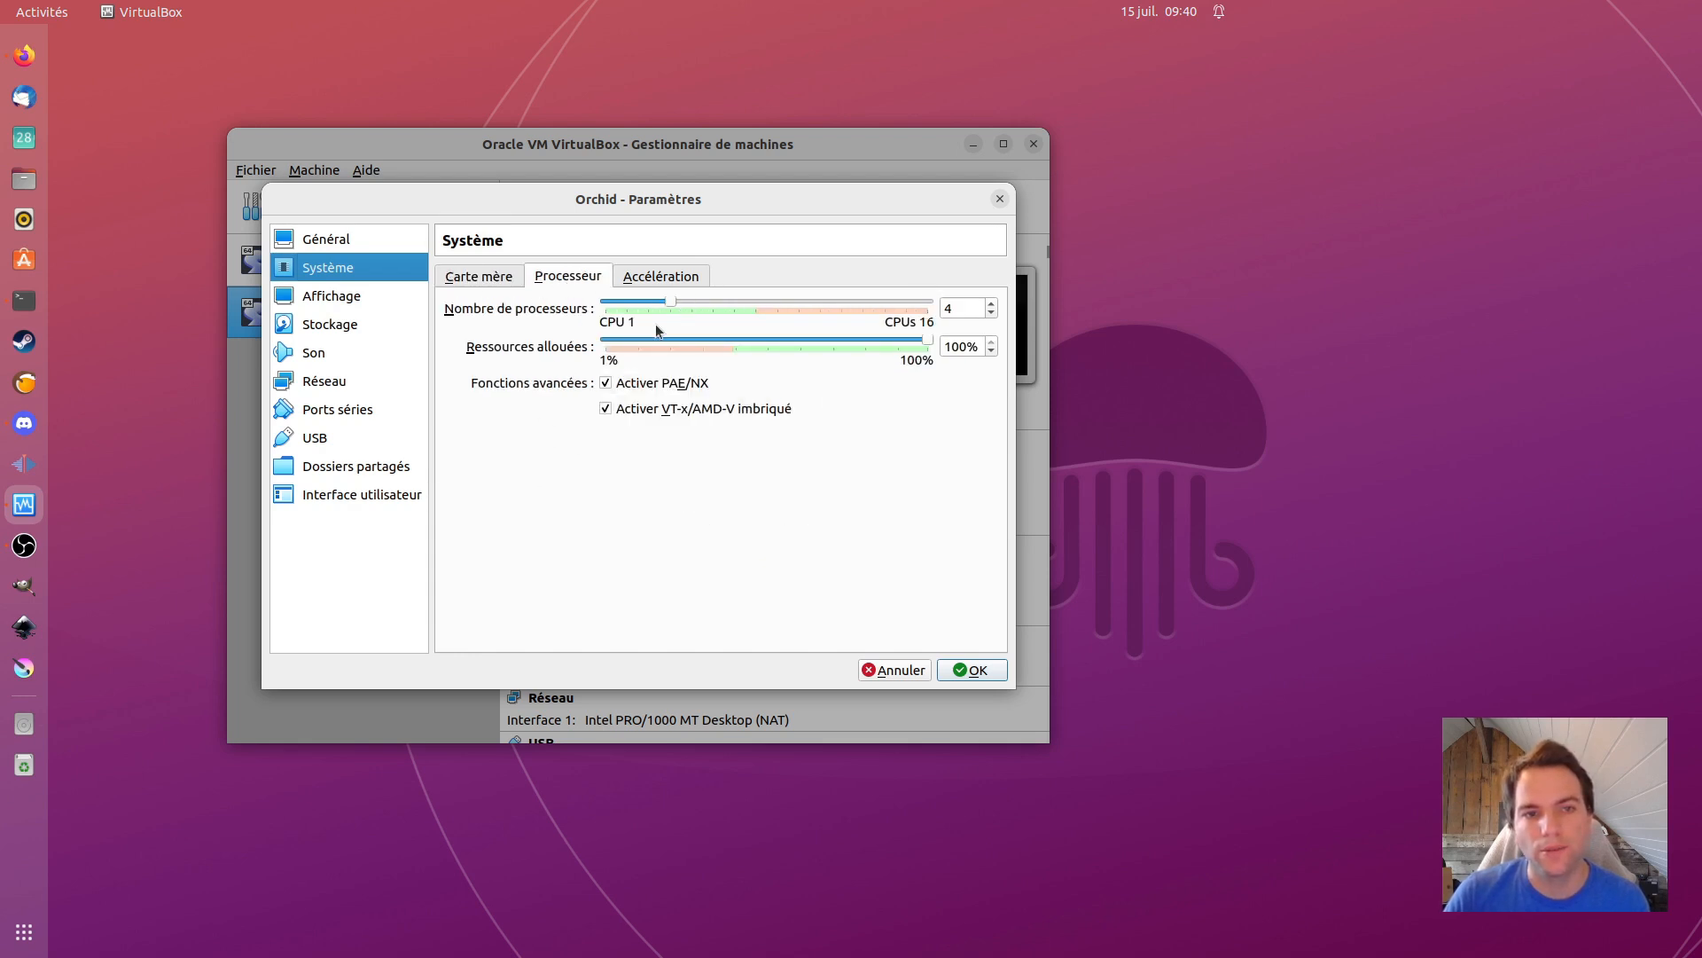
click(664, 278)
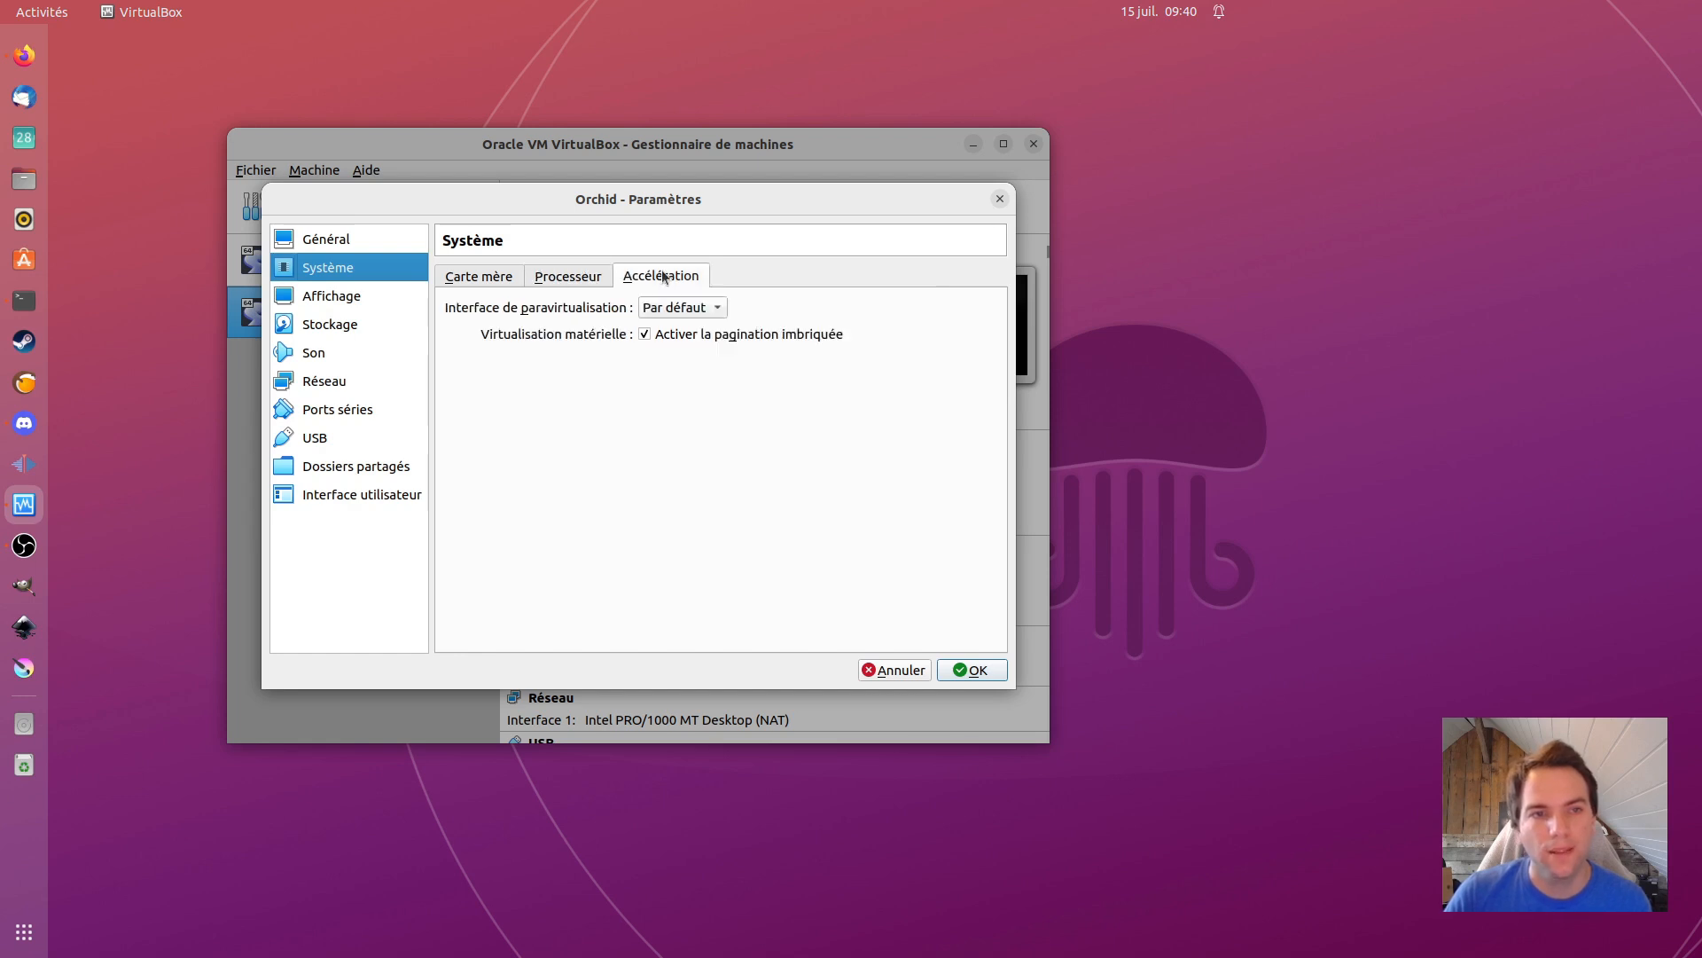
click(328, 296)
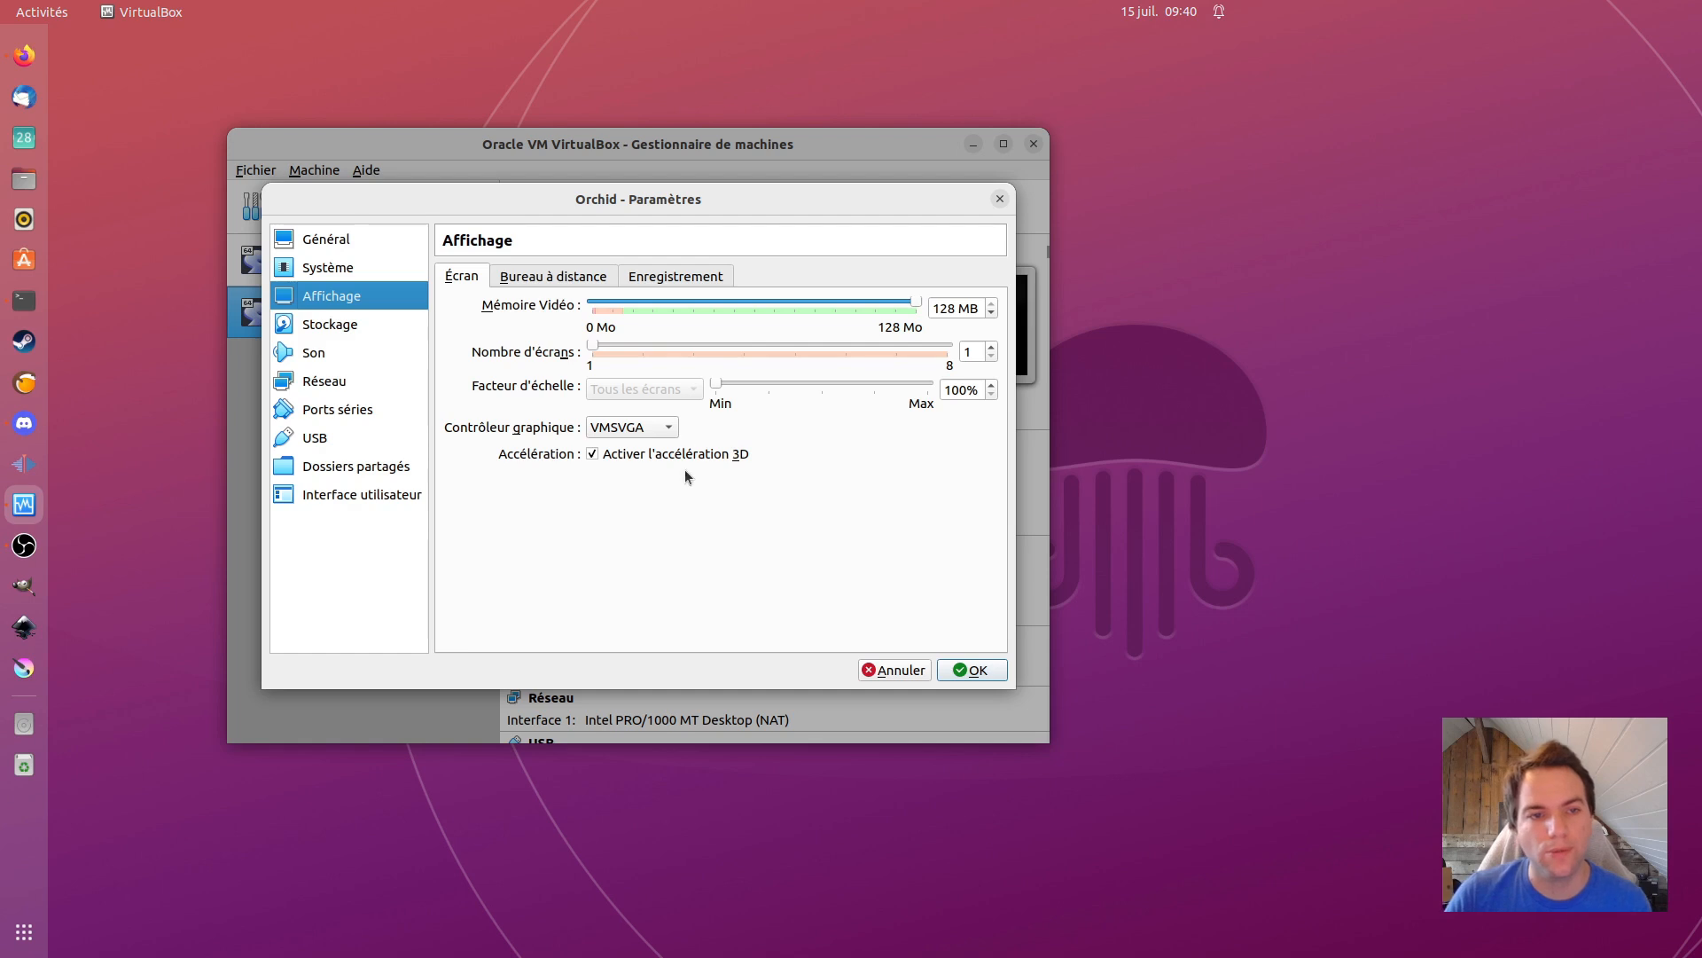
Step: Inspect the IDE and SATA controllers and the attached orchid-linux-latest.iso, and close the settings without saving
click(330, 325)
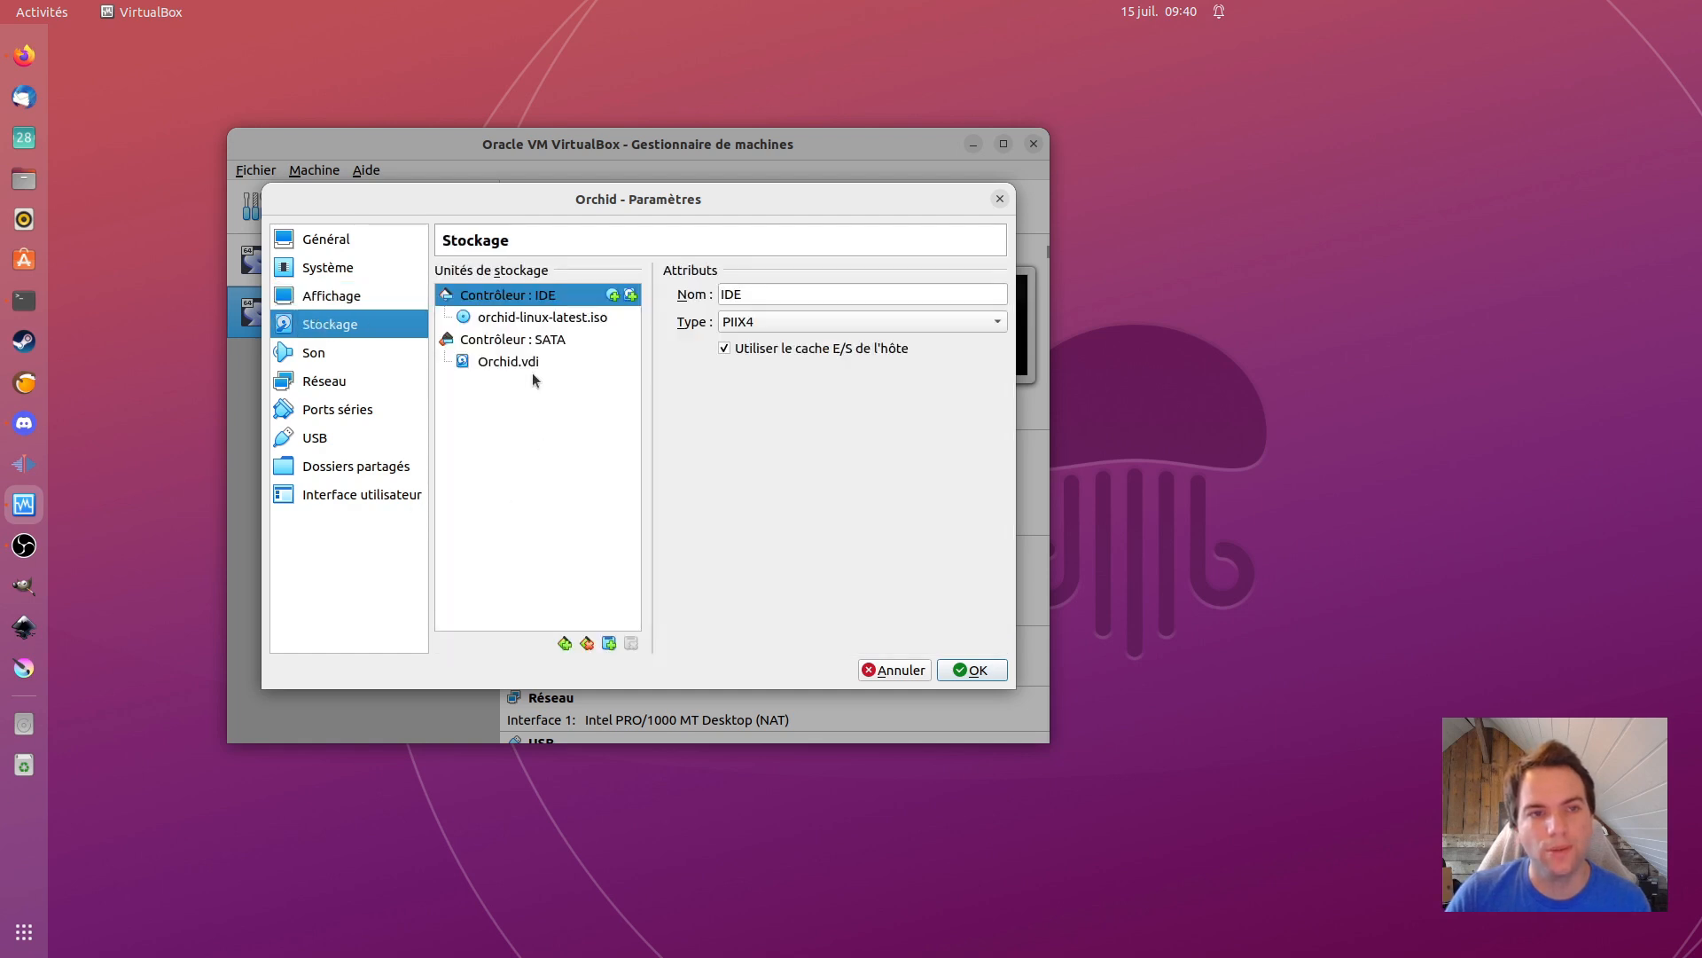
click(537, 341)
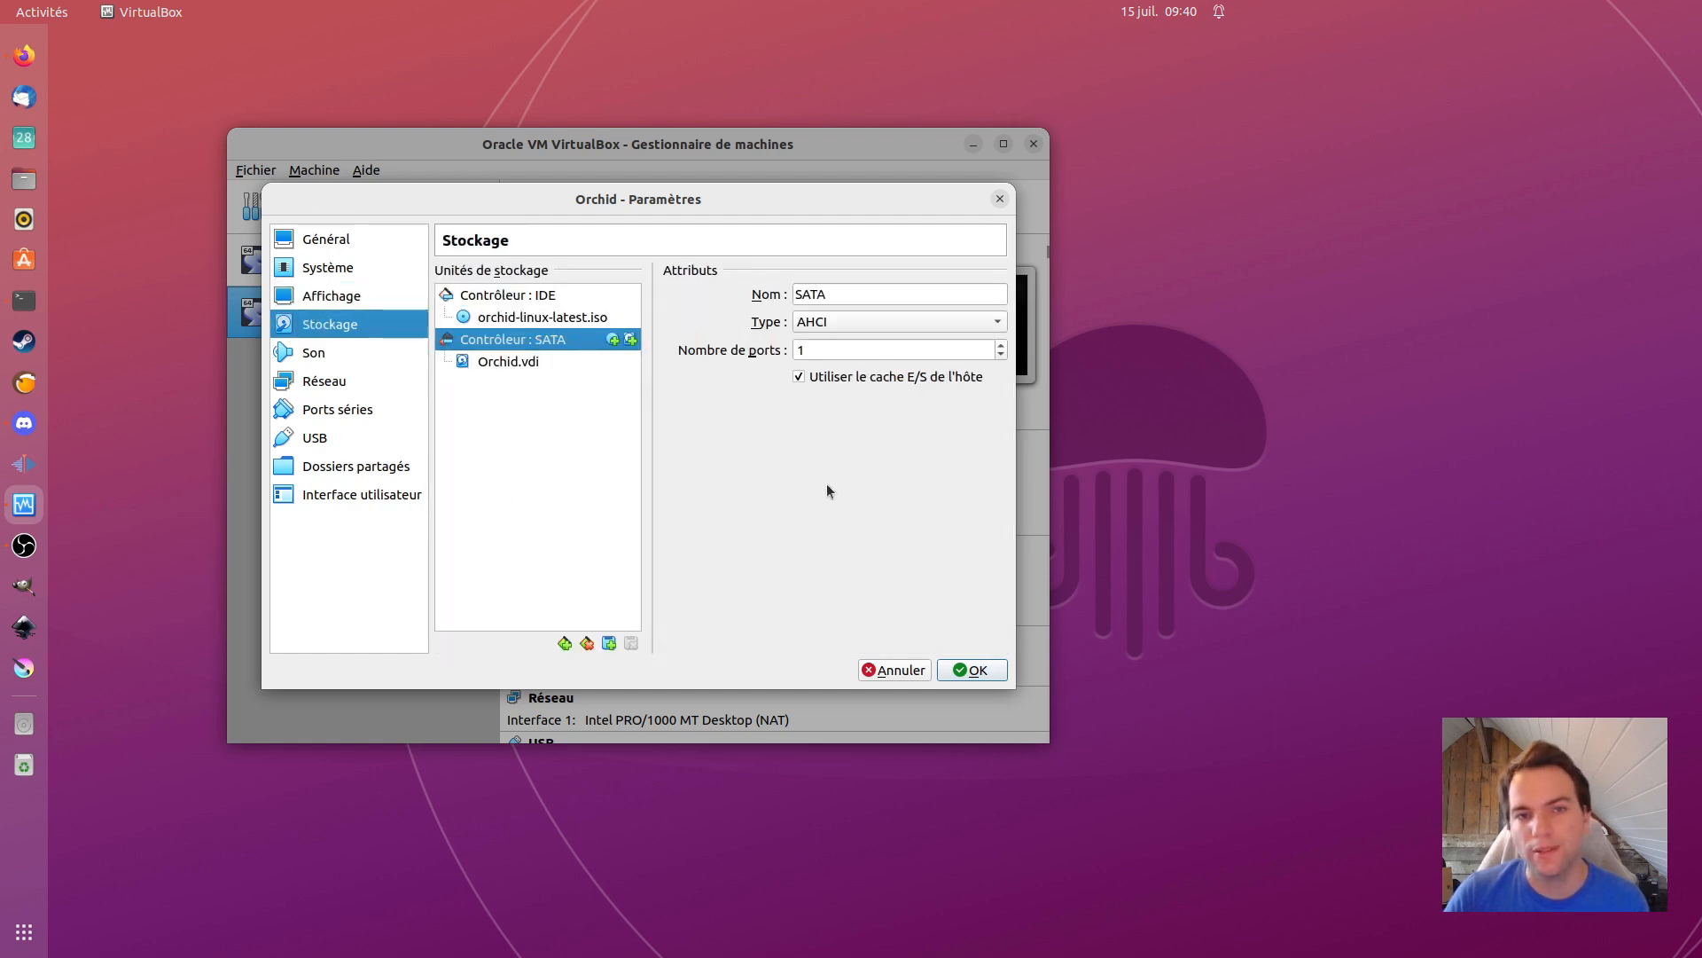
click(541, 317)
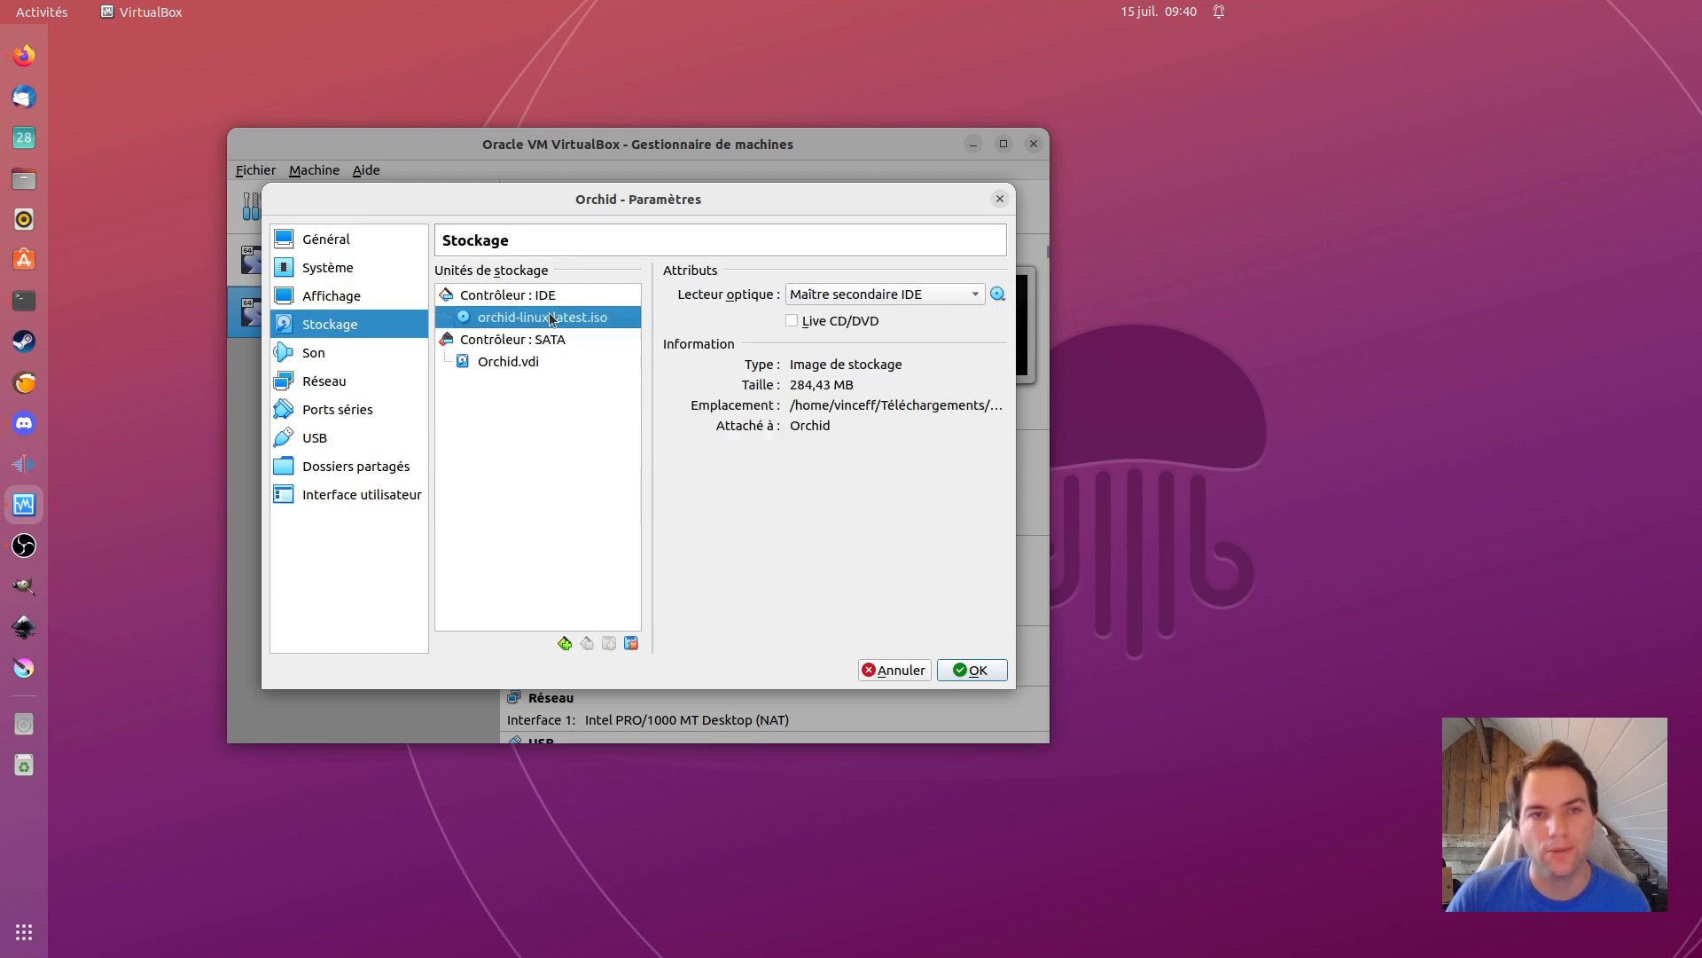
click(541, 298)
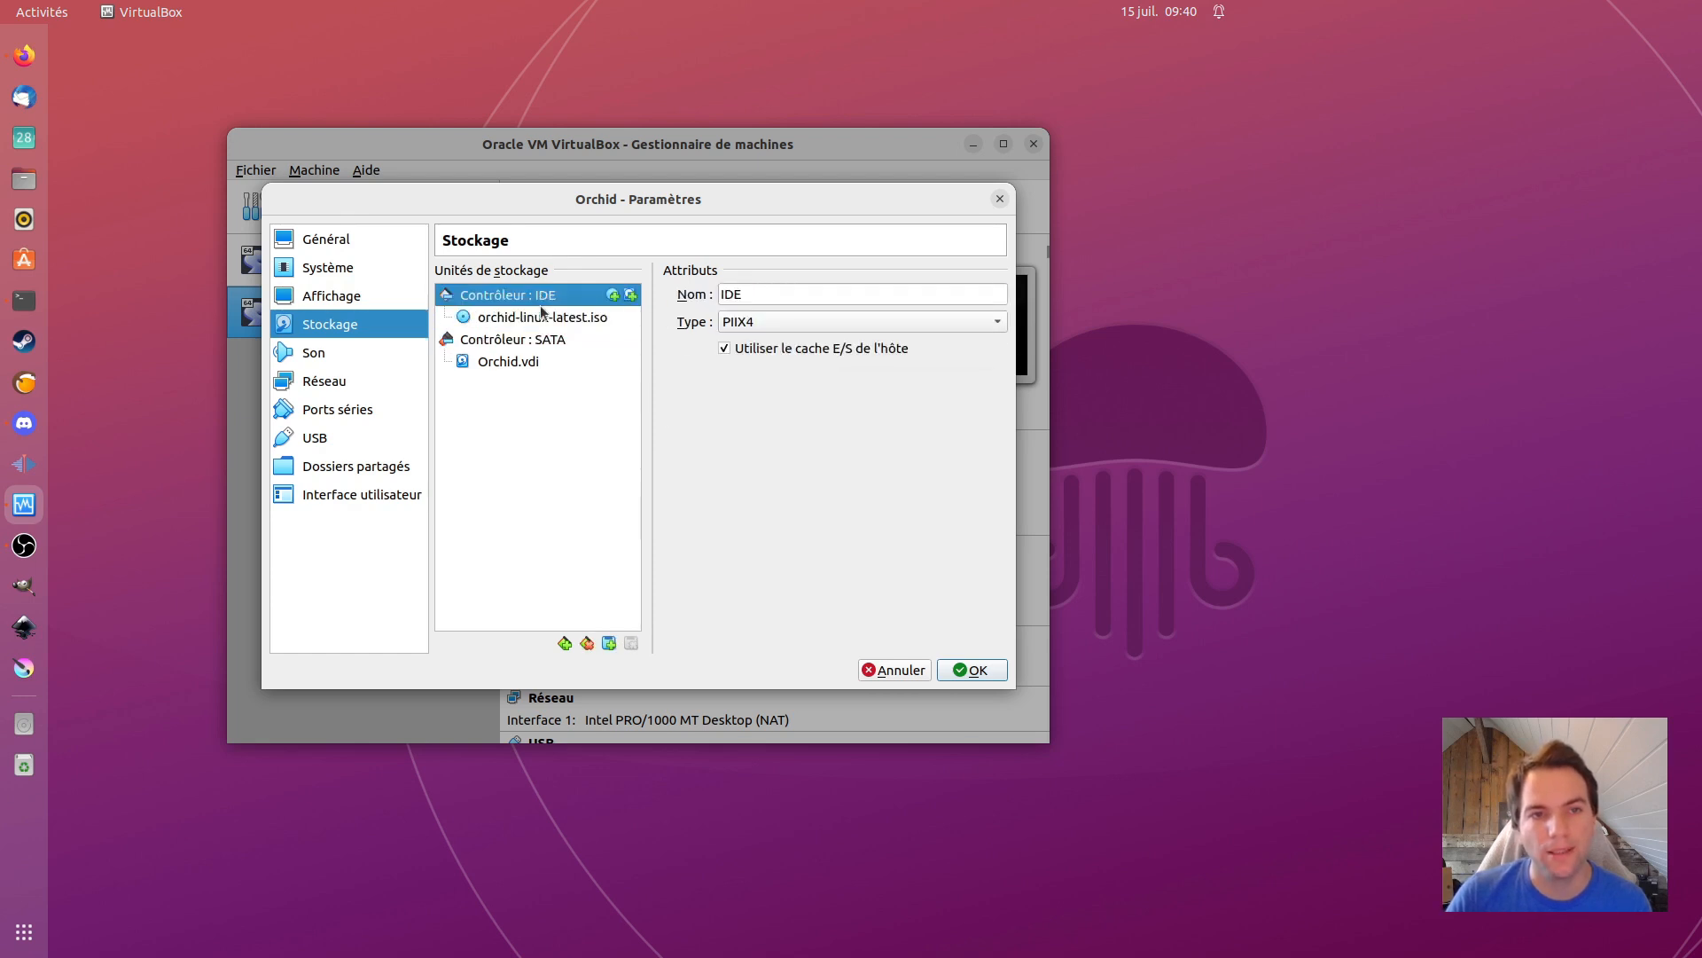
click(900, 669)
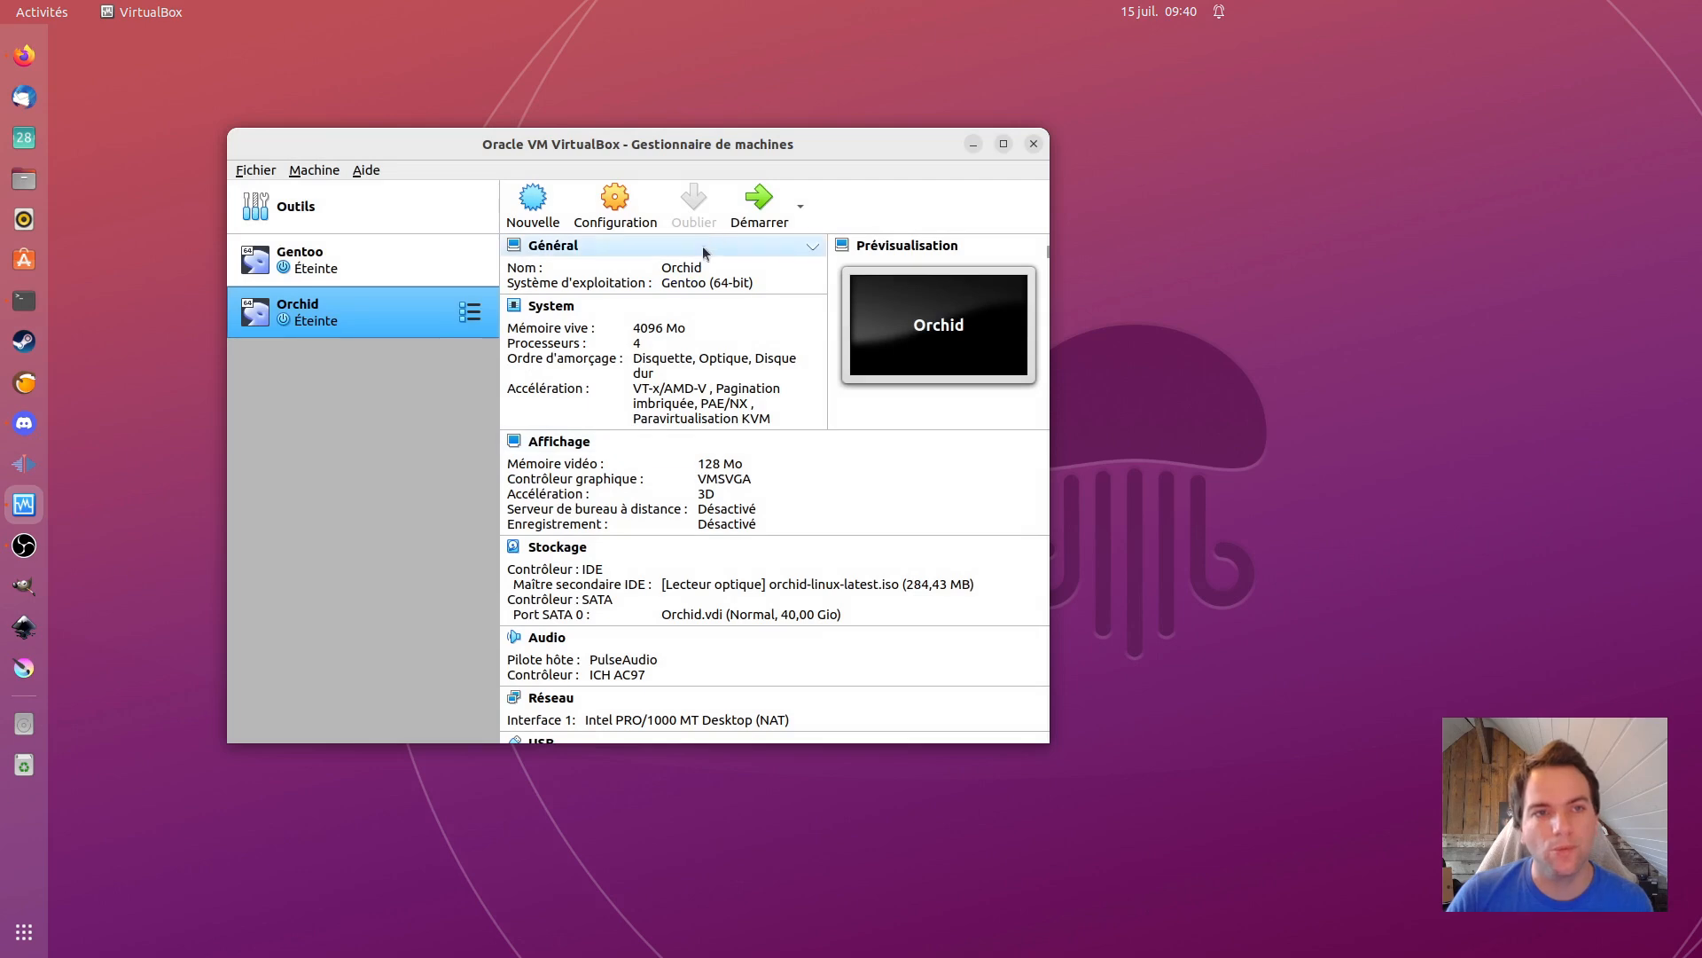
Step: Start the Orchid virtual machine, reposition its window and minimize the VirtualBox manager
click(759, 203)
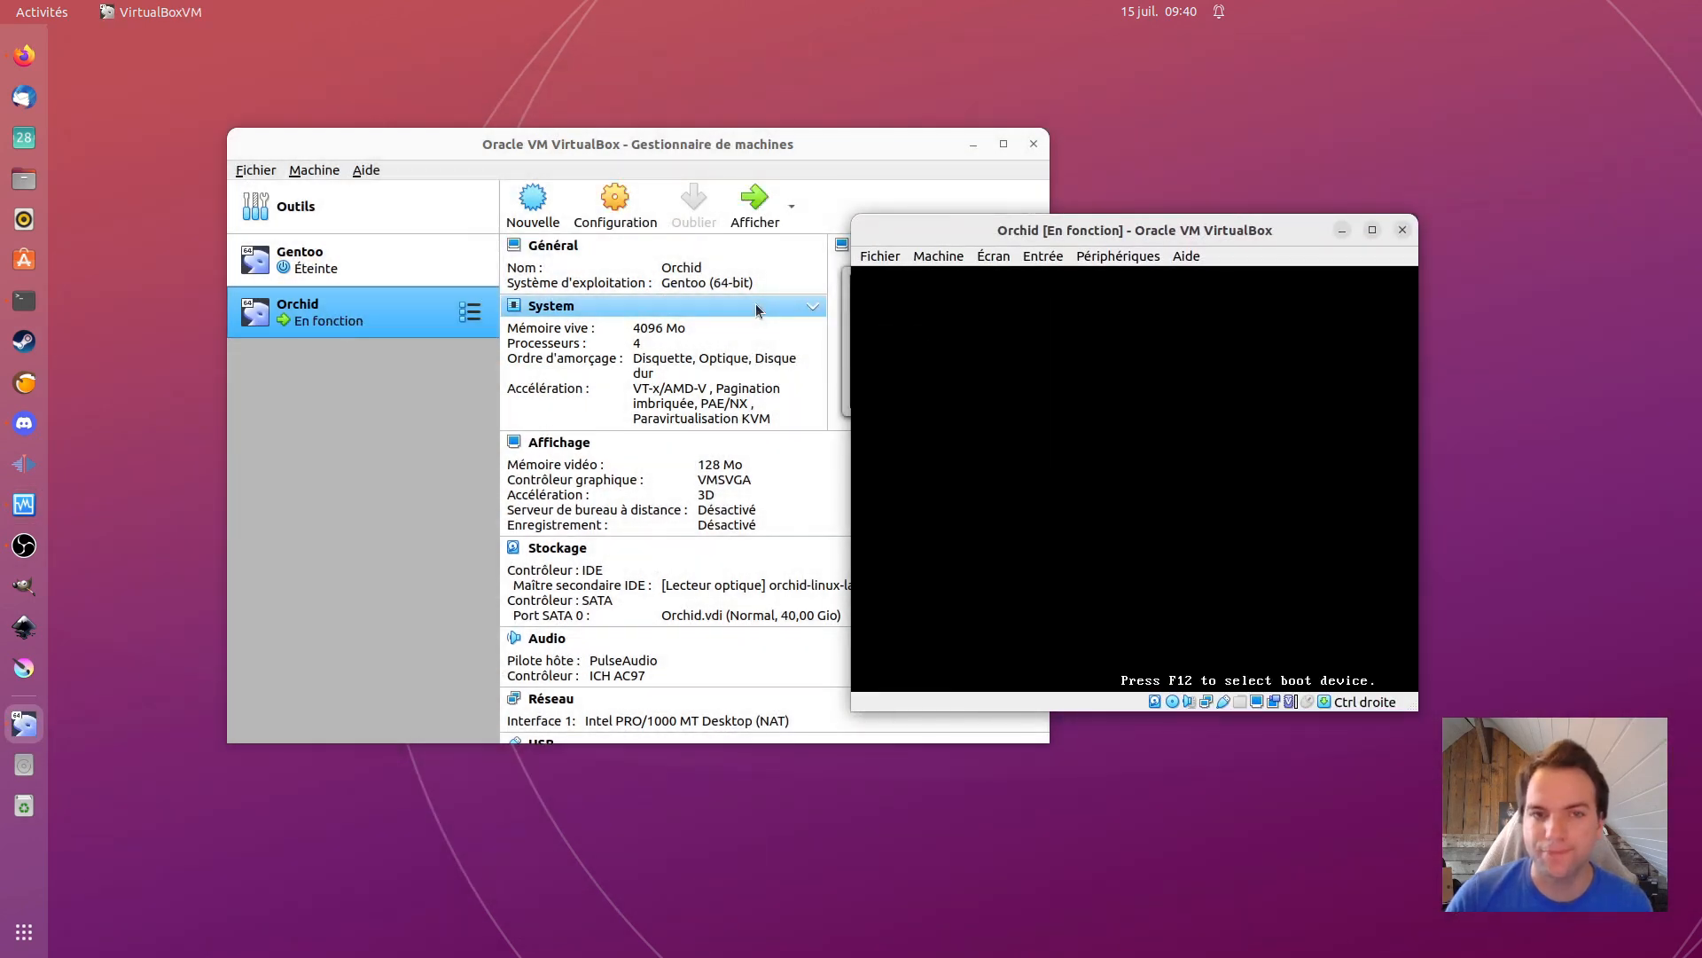
drag(1150, 241, 547, 159)
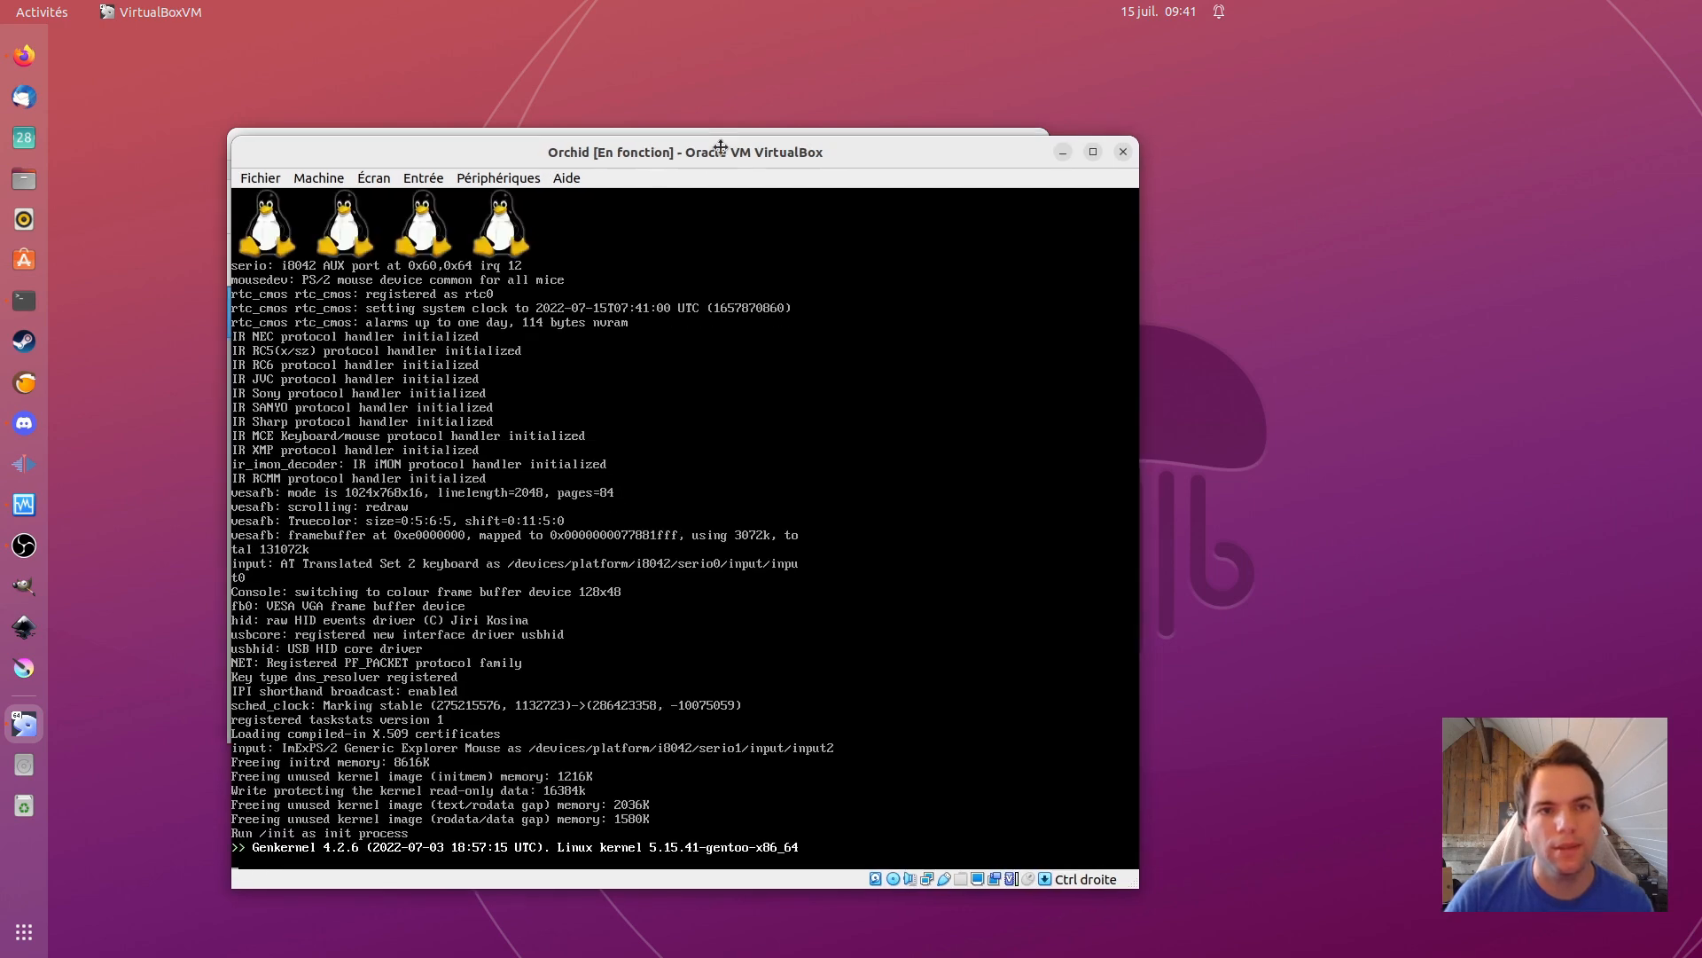
click(882, 134)
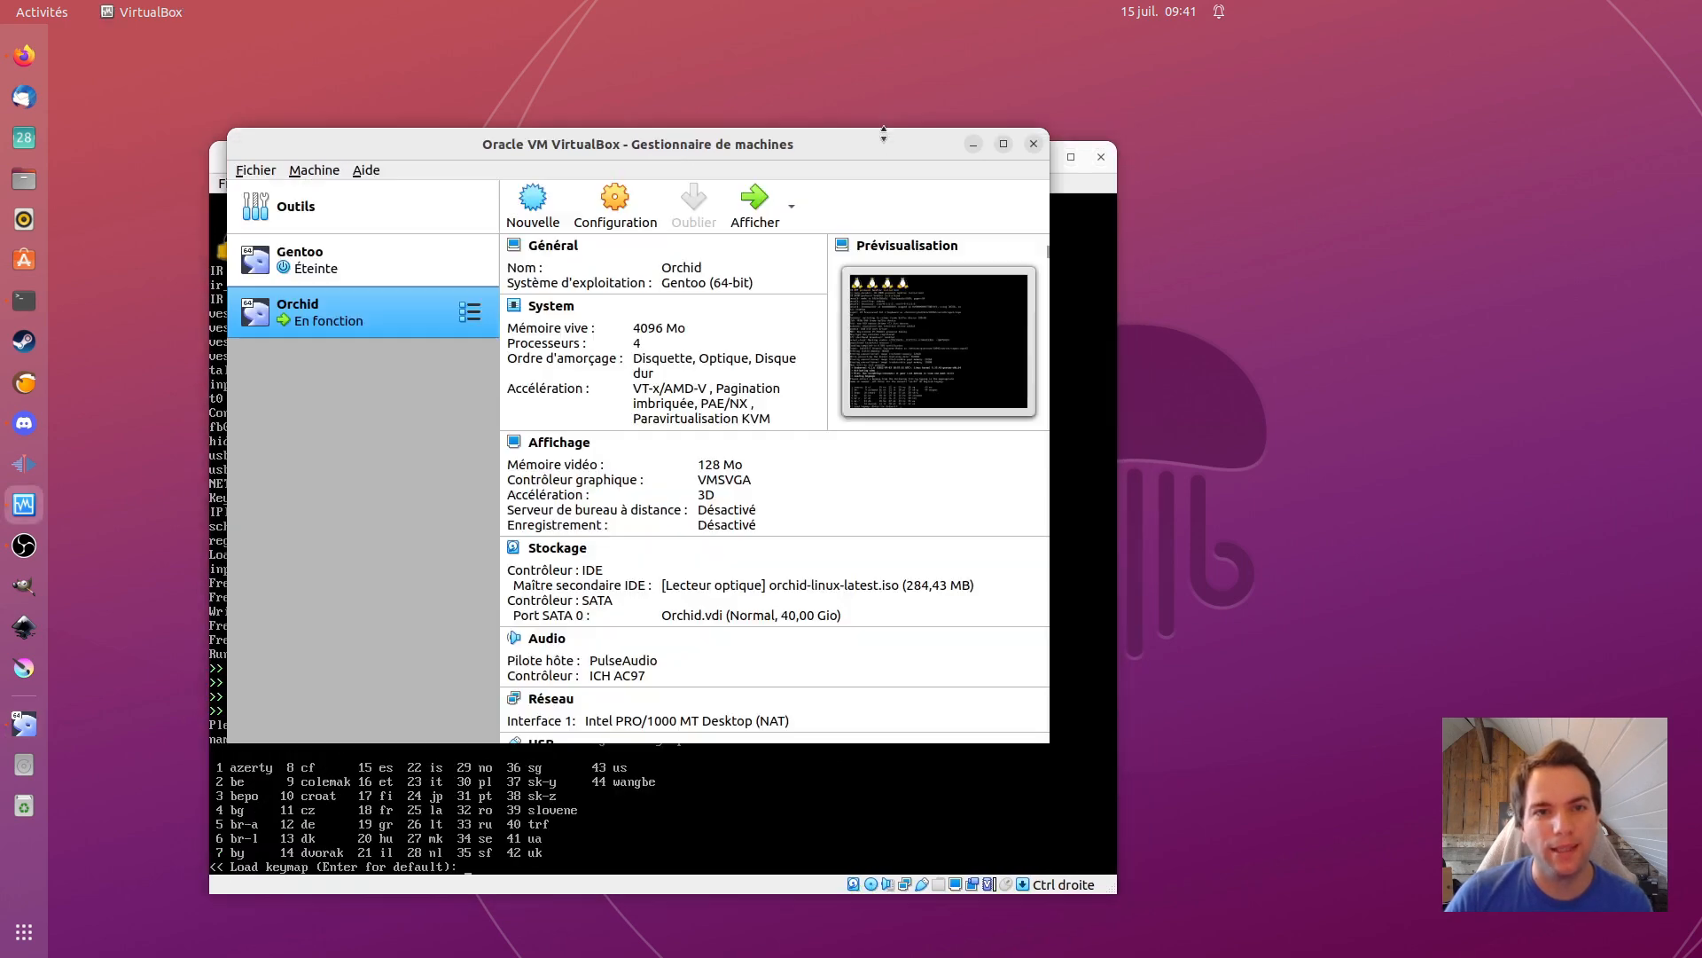
click(973, 144)
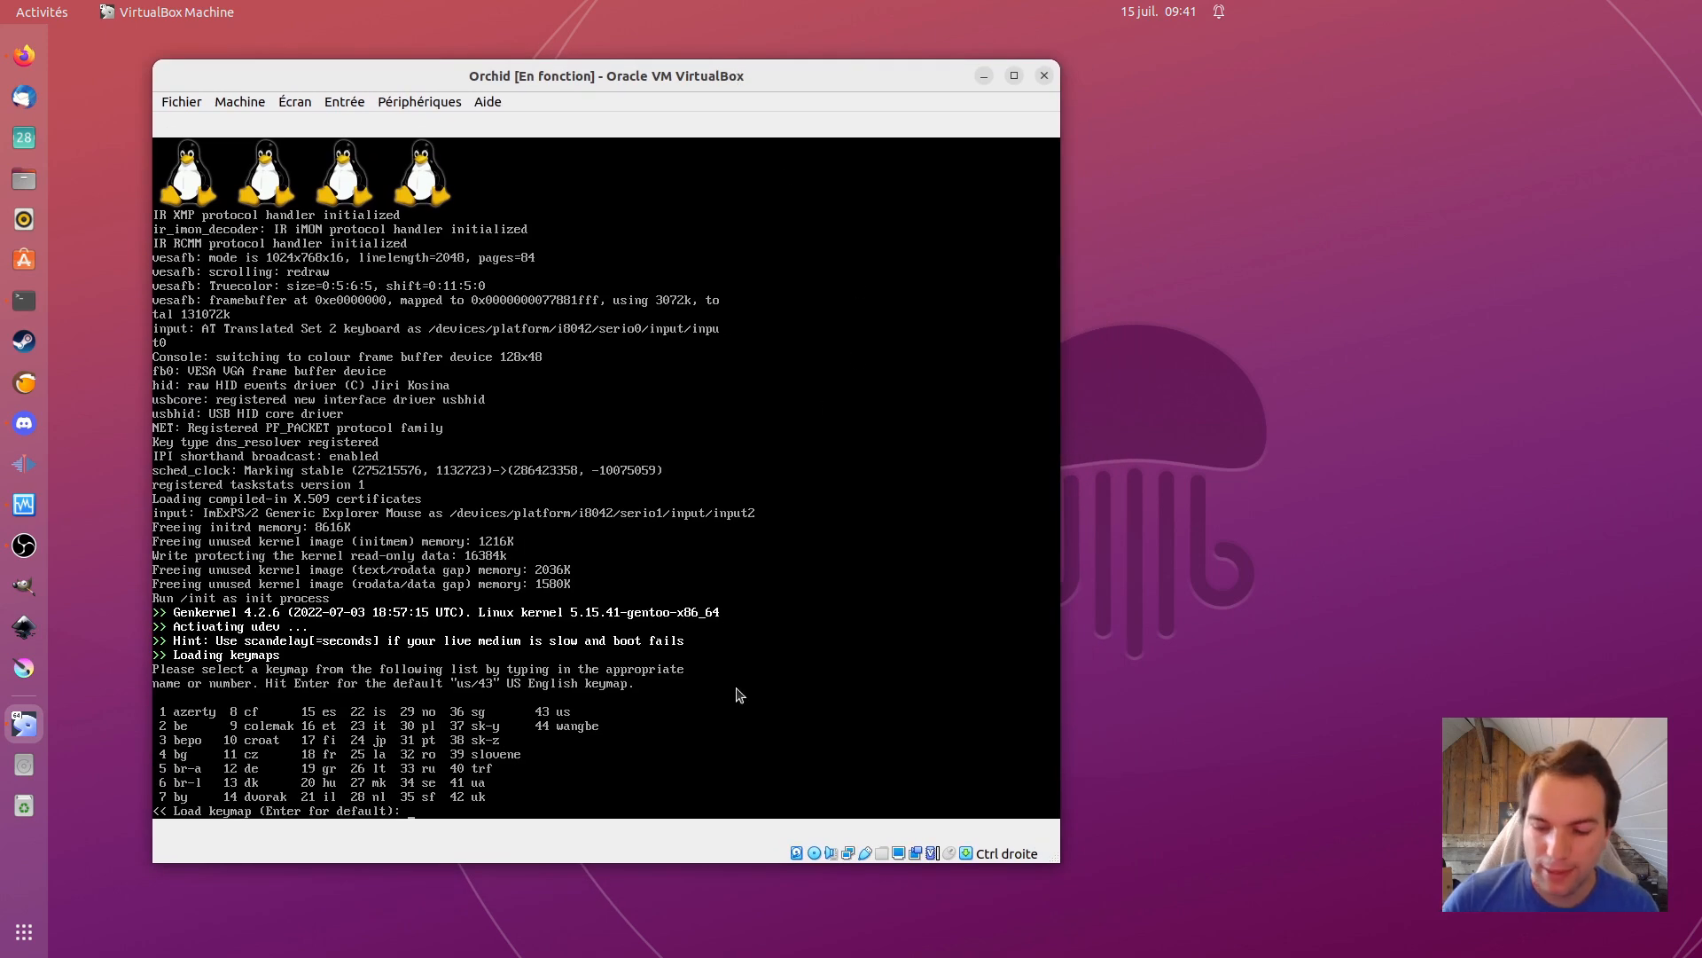
Step: Load keymap 1 (azerty) at the live system's boot prompt
key(Return)
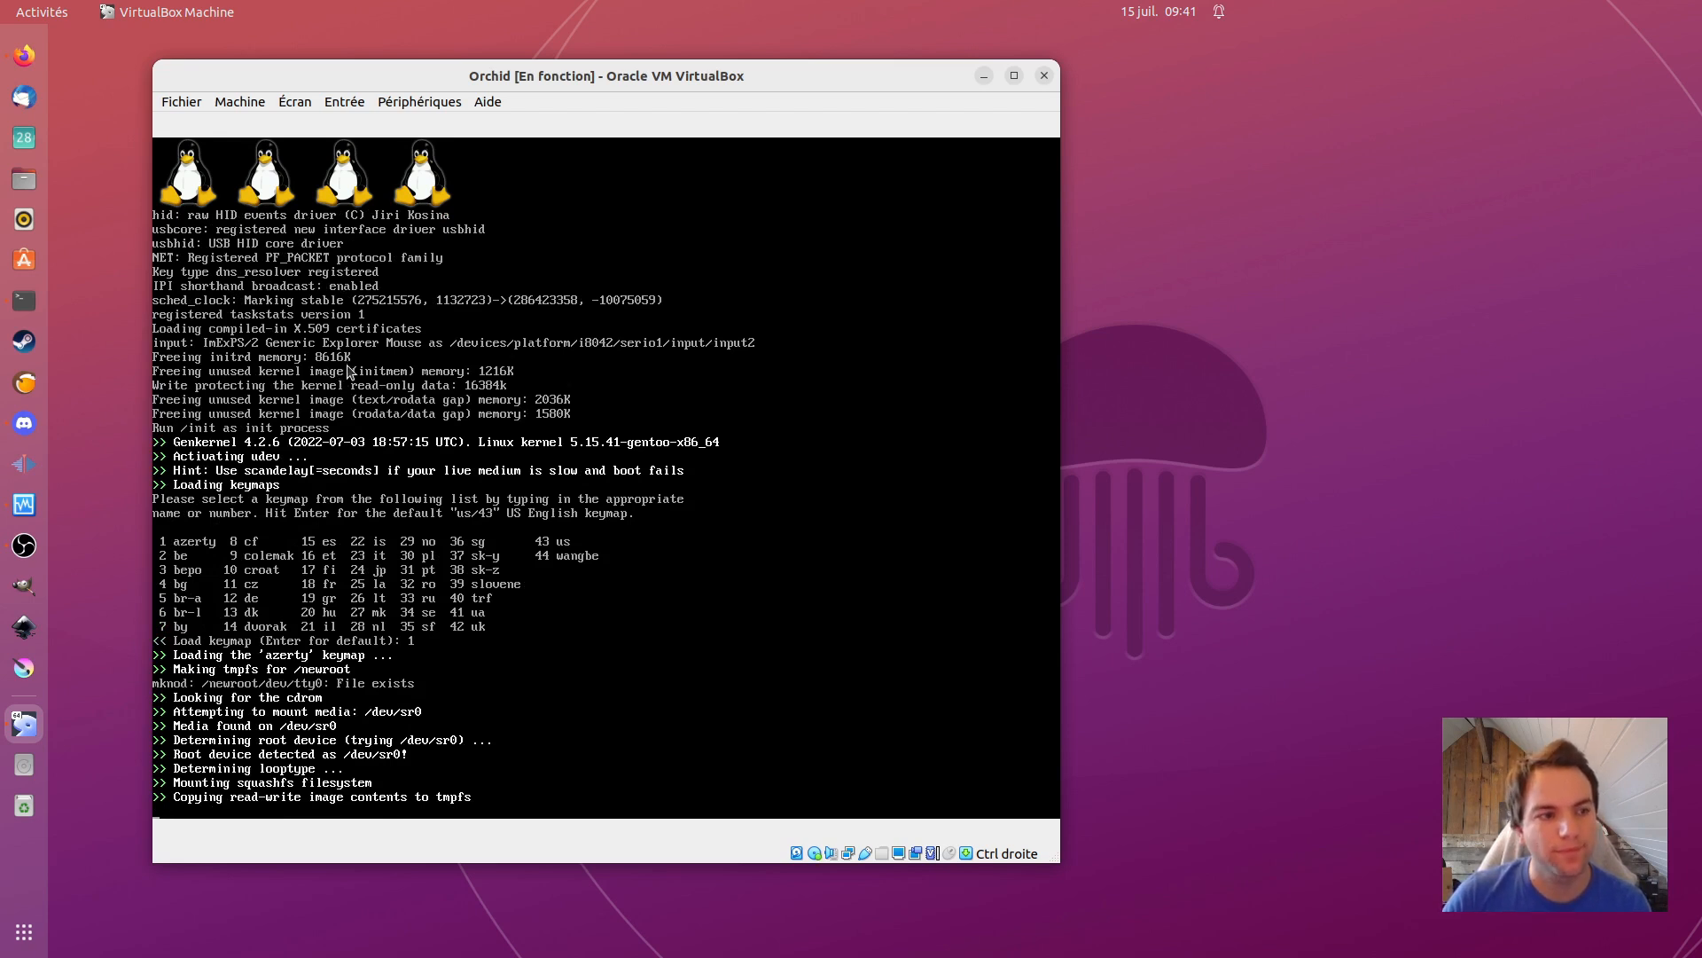
Step: Enlarge the running Orchid virtual machine's window
click(288, 103)
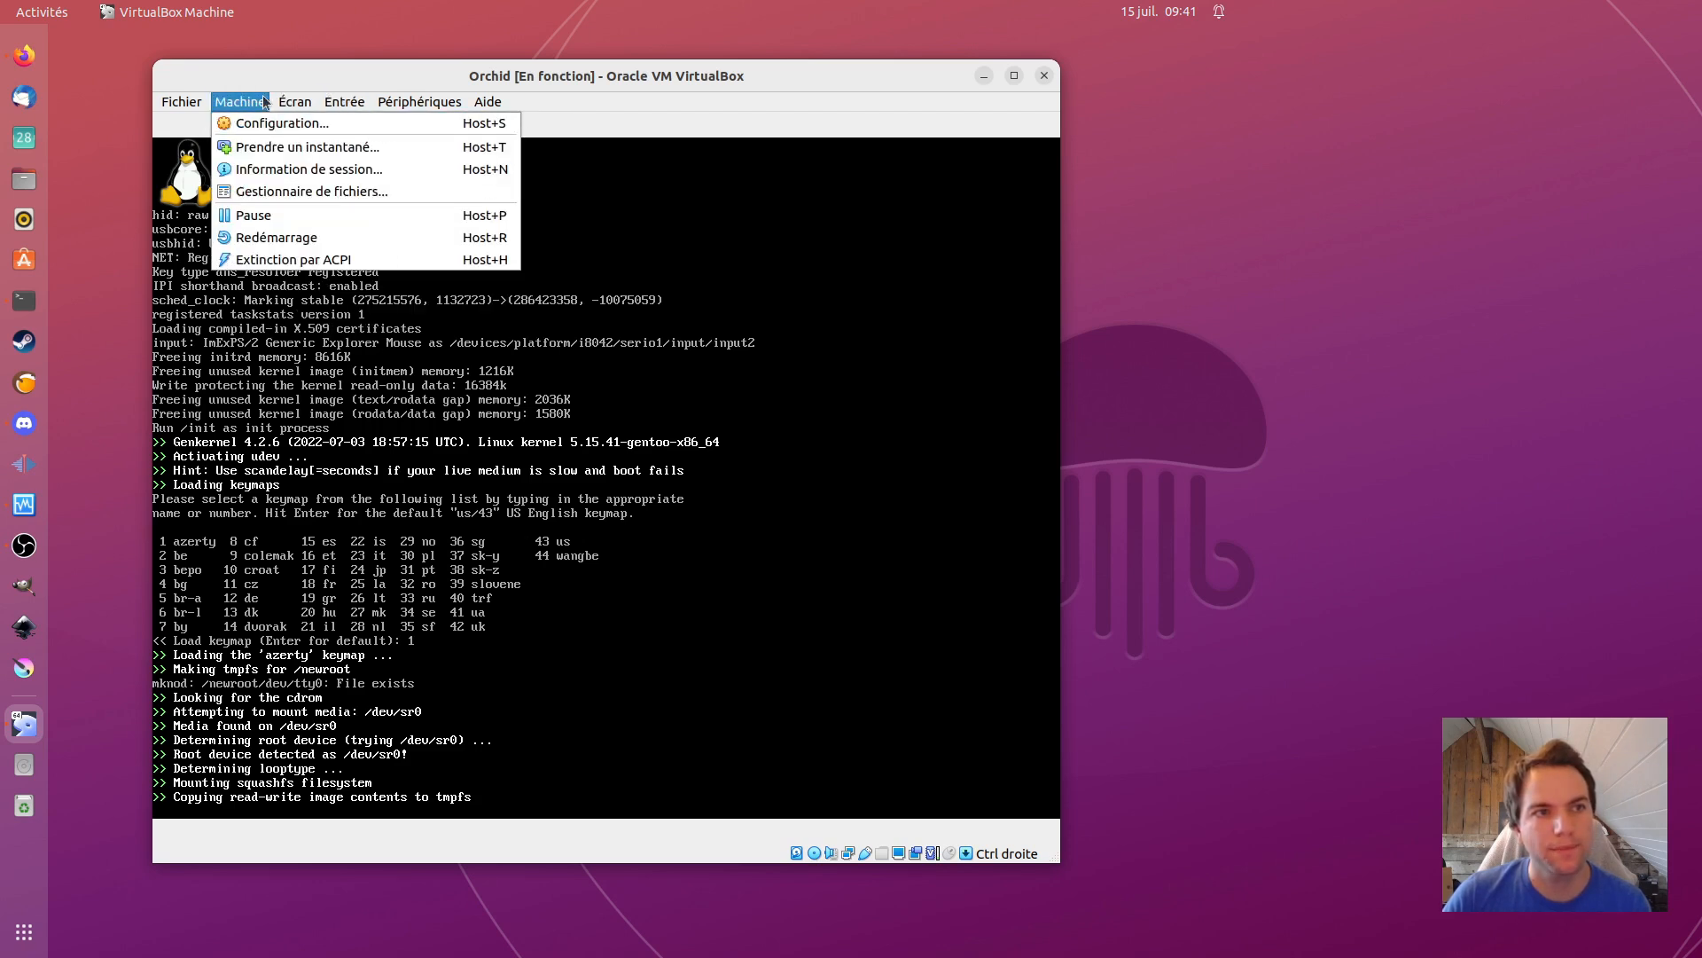
click(1055, 832)
drag(1060, 861, 1310, 927)
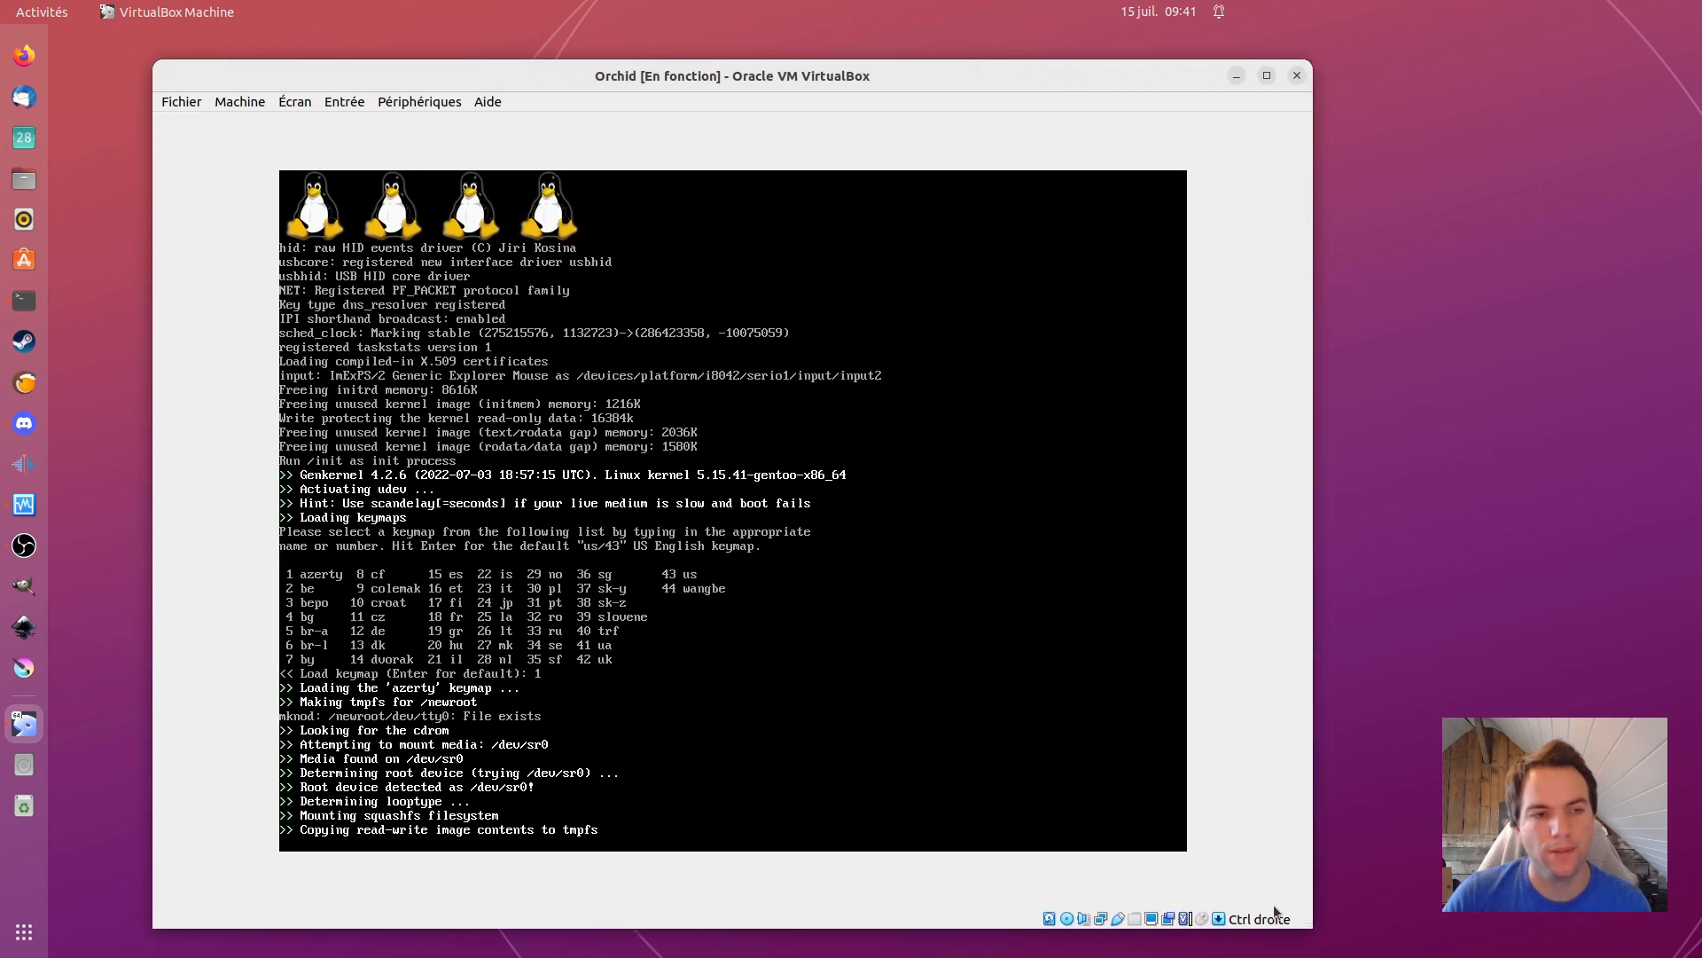
Step: Scale the Orchid virtual machine's virtual screen to 100% and reposition its window so the whole console fits
click(303, 103)
mouse_move(526, 333)
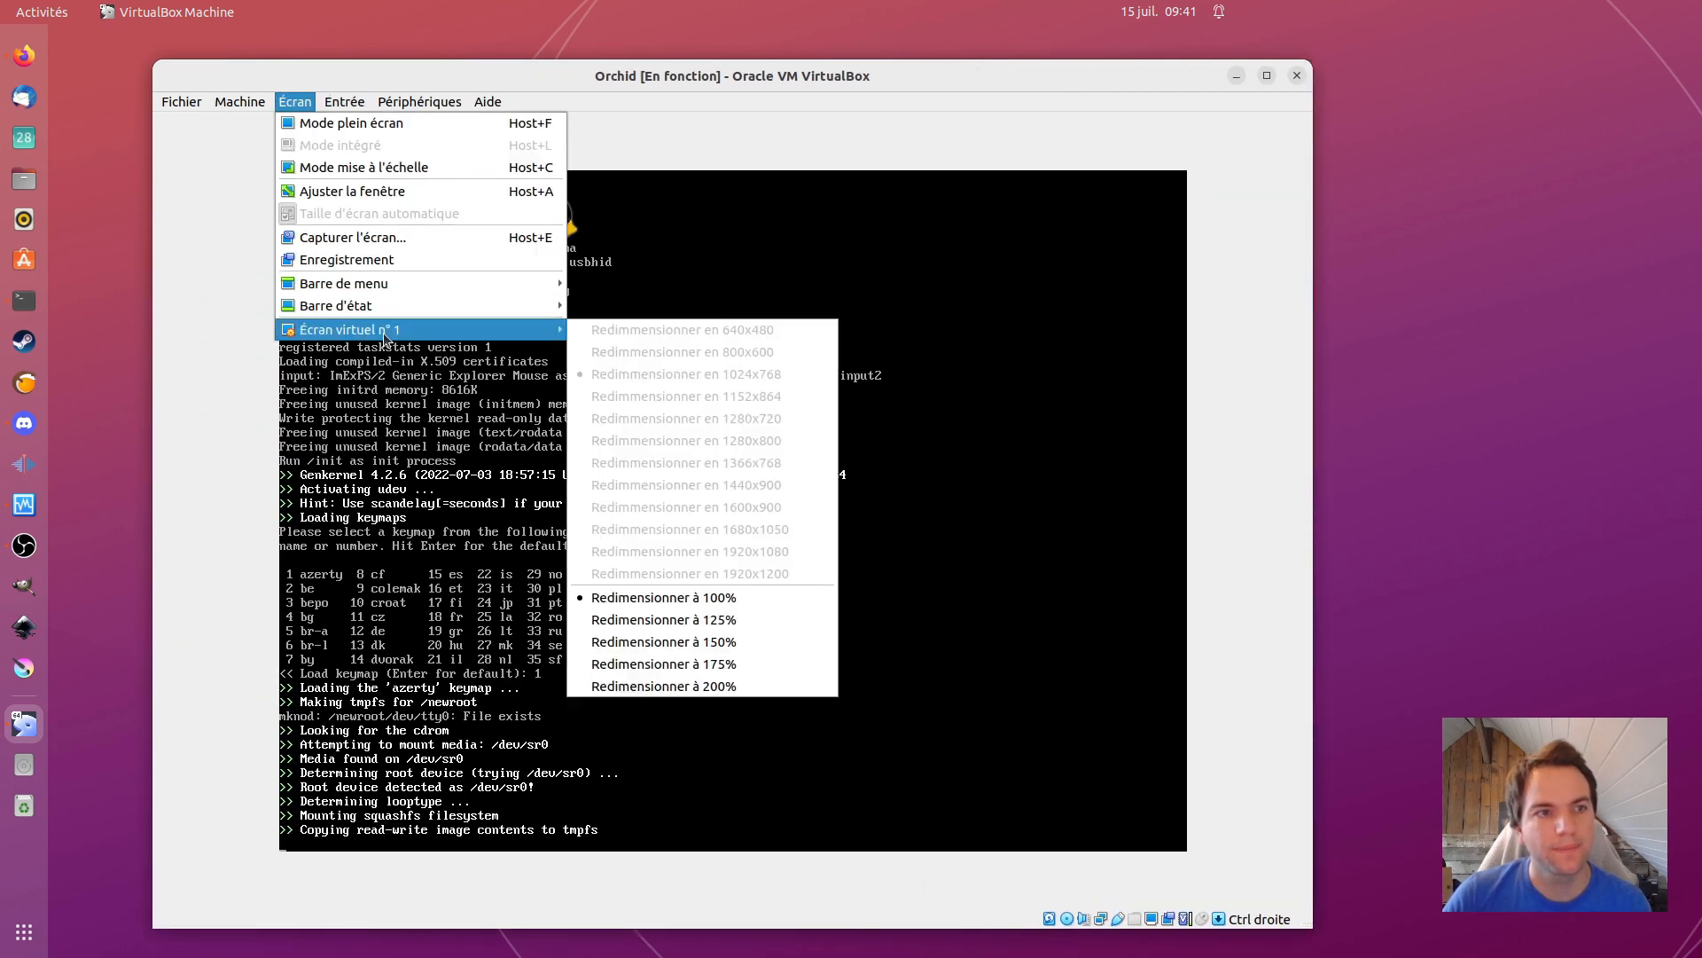
click(731, 602)
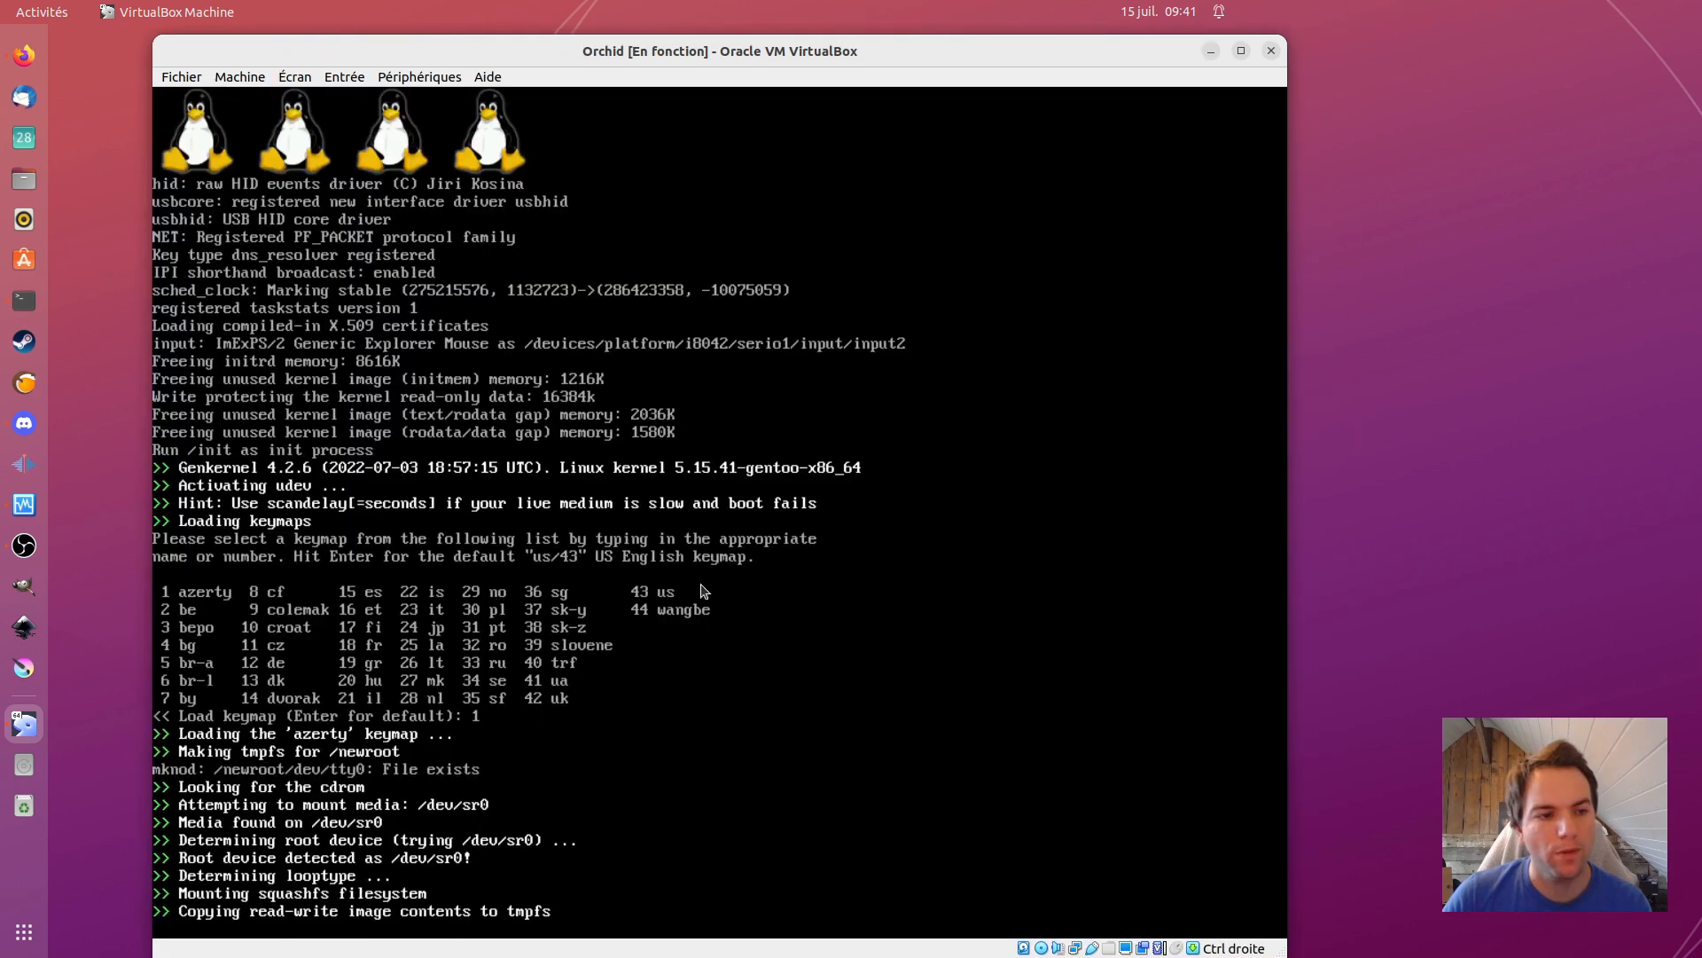
drag(531, 67, 527, 43)
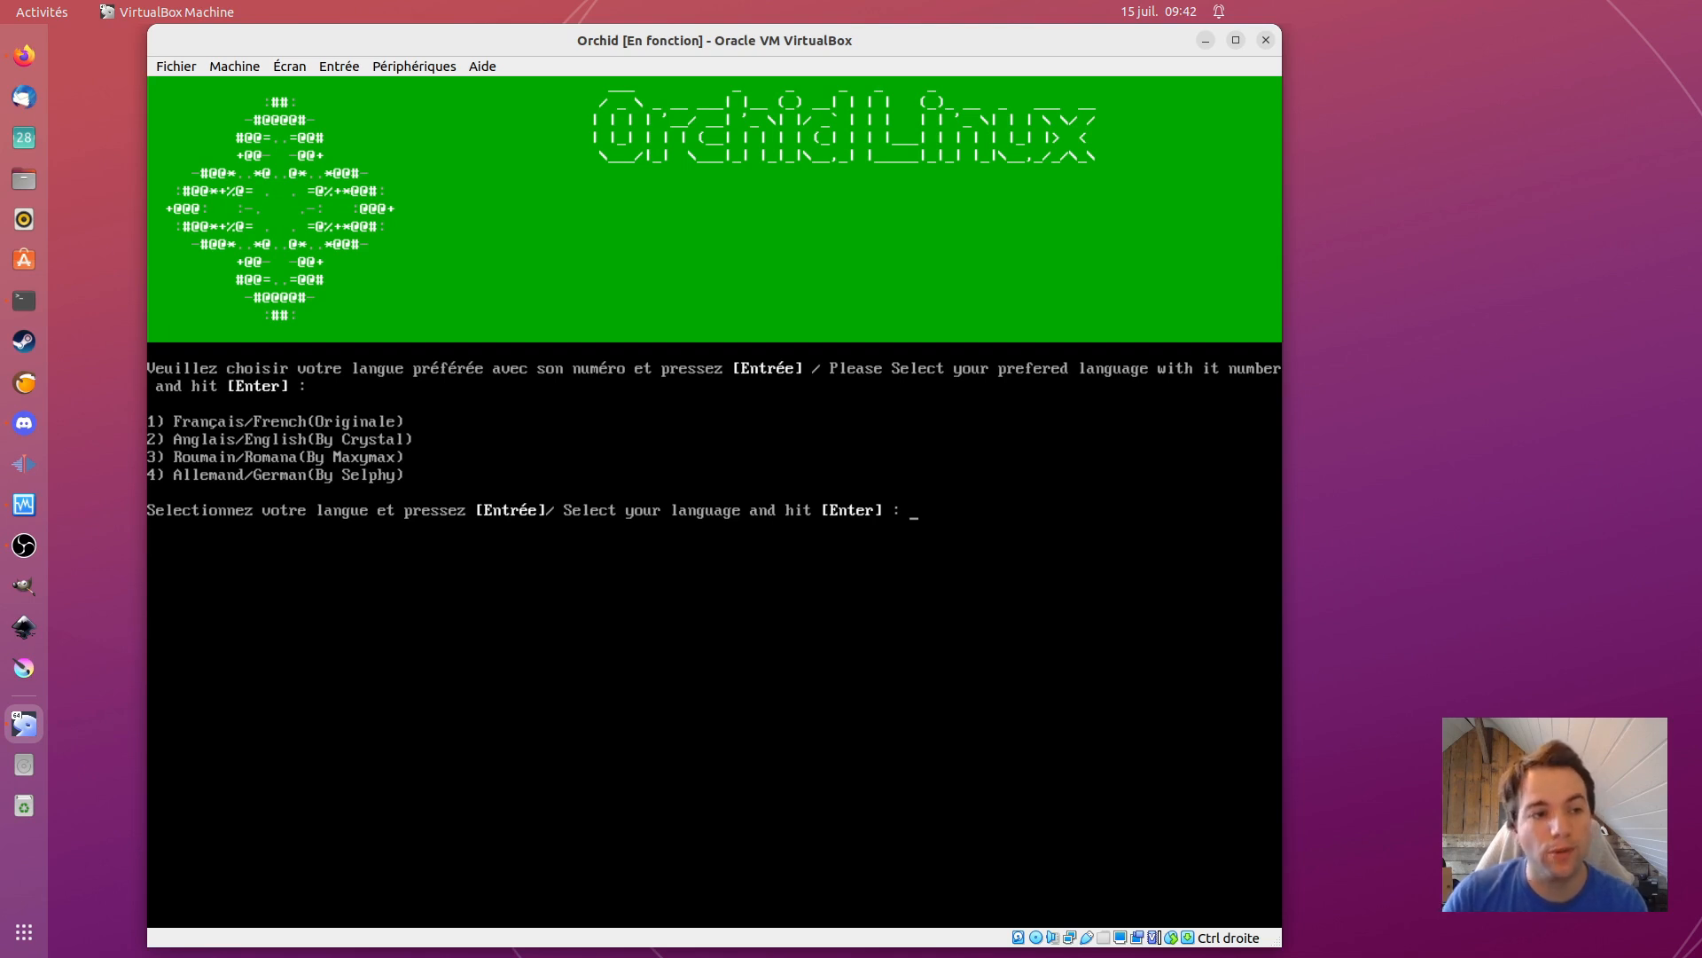
Step: Choose language 1 (French), start the Orchid Linux installation and continue past the Internet connection check
text(1)
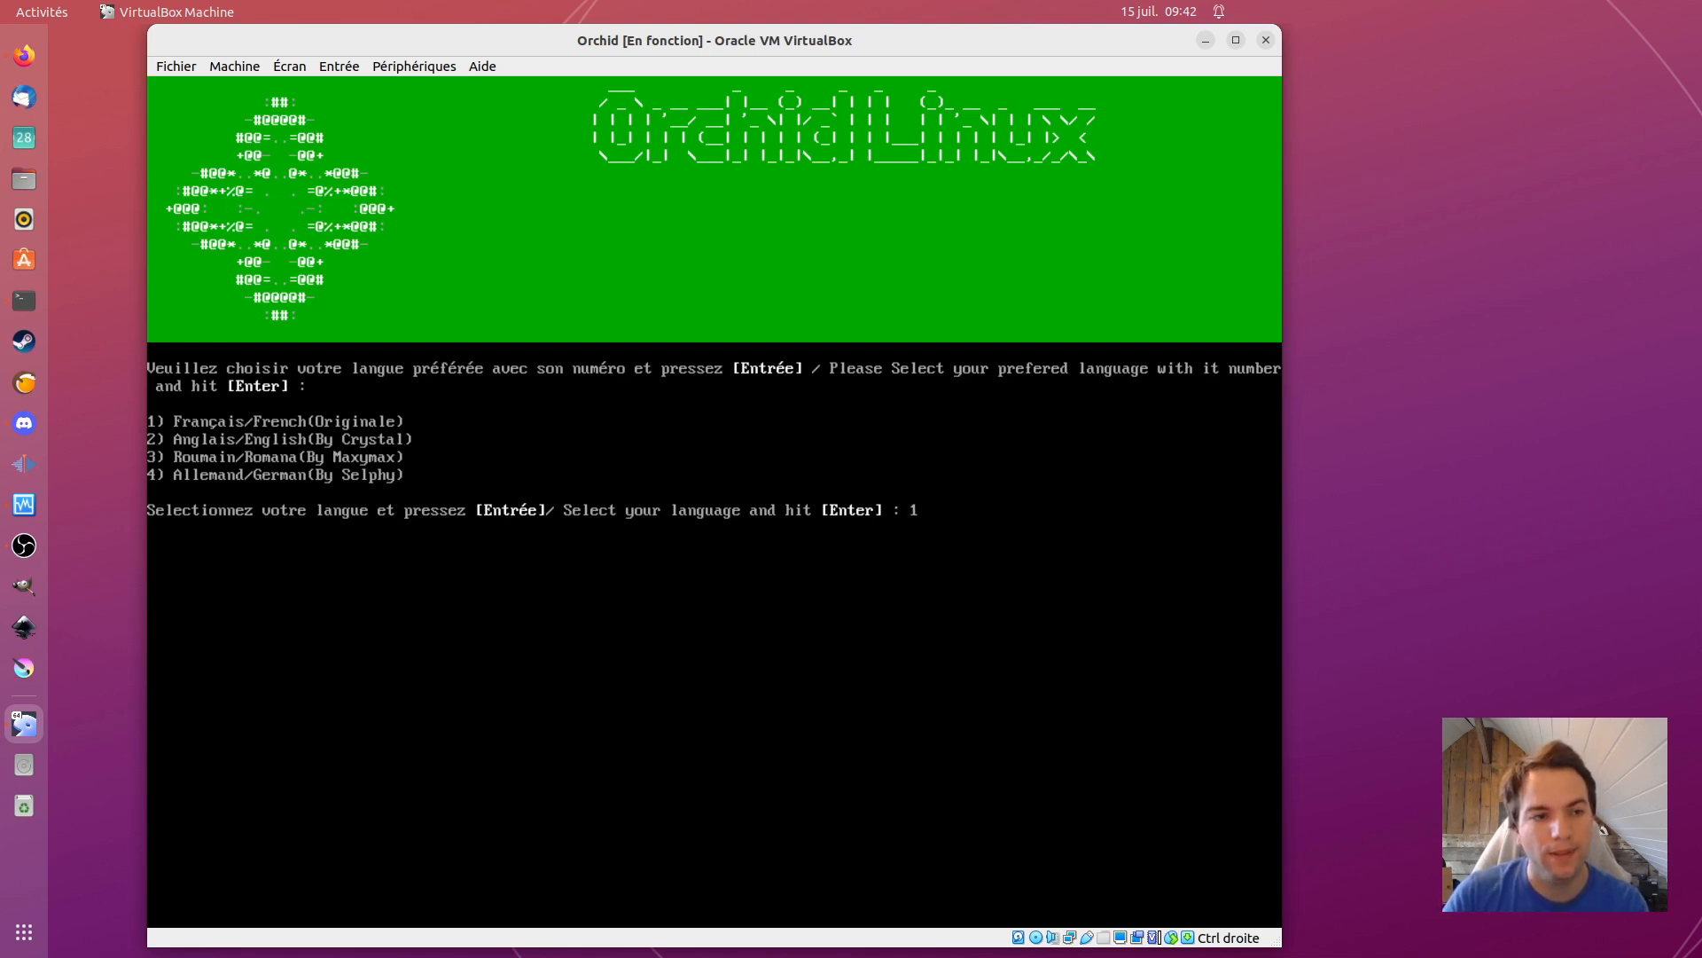
key(Return)
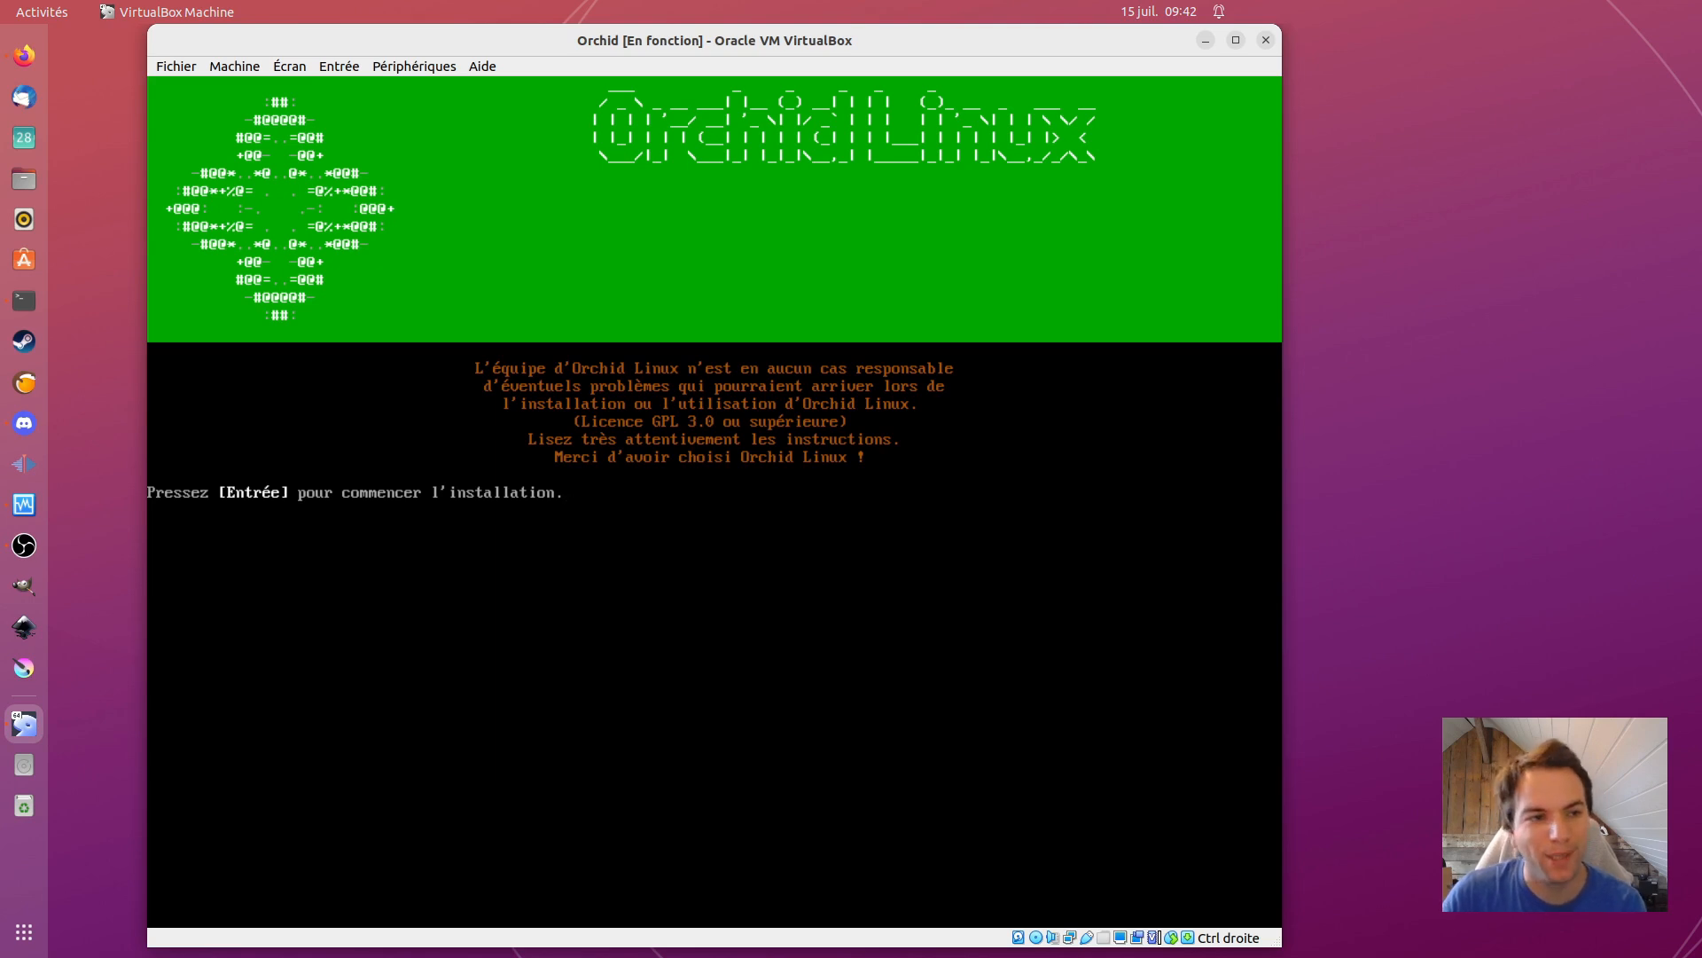
key(Return)
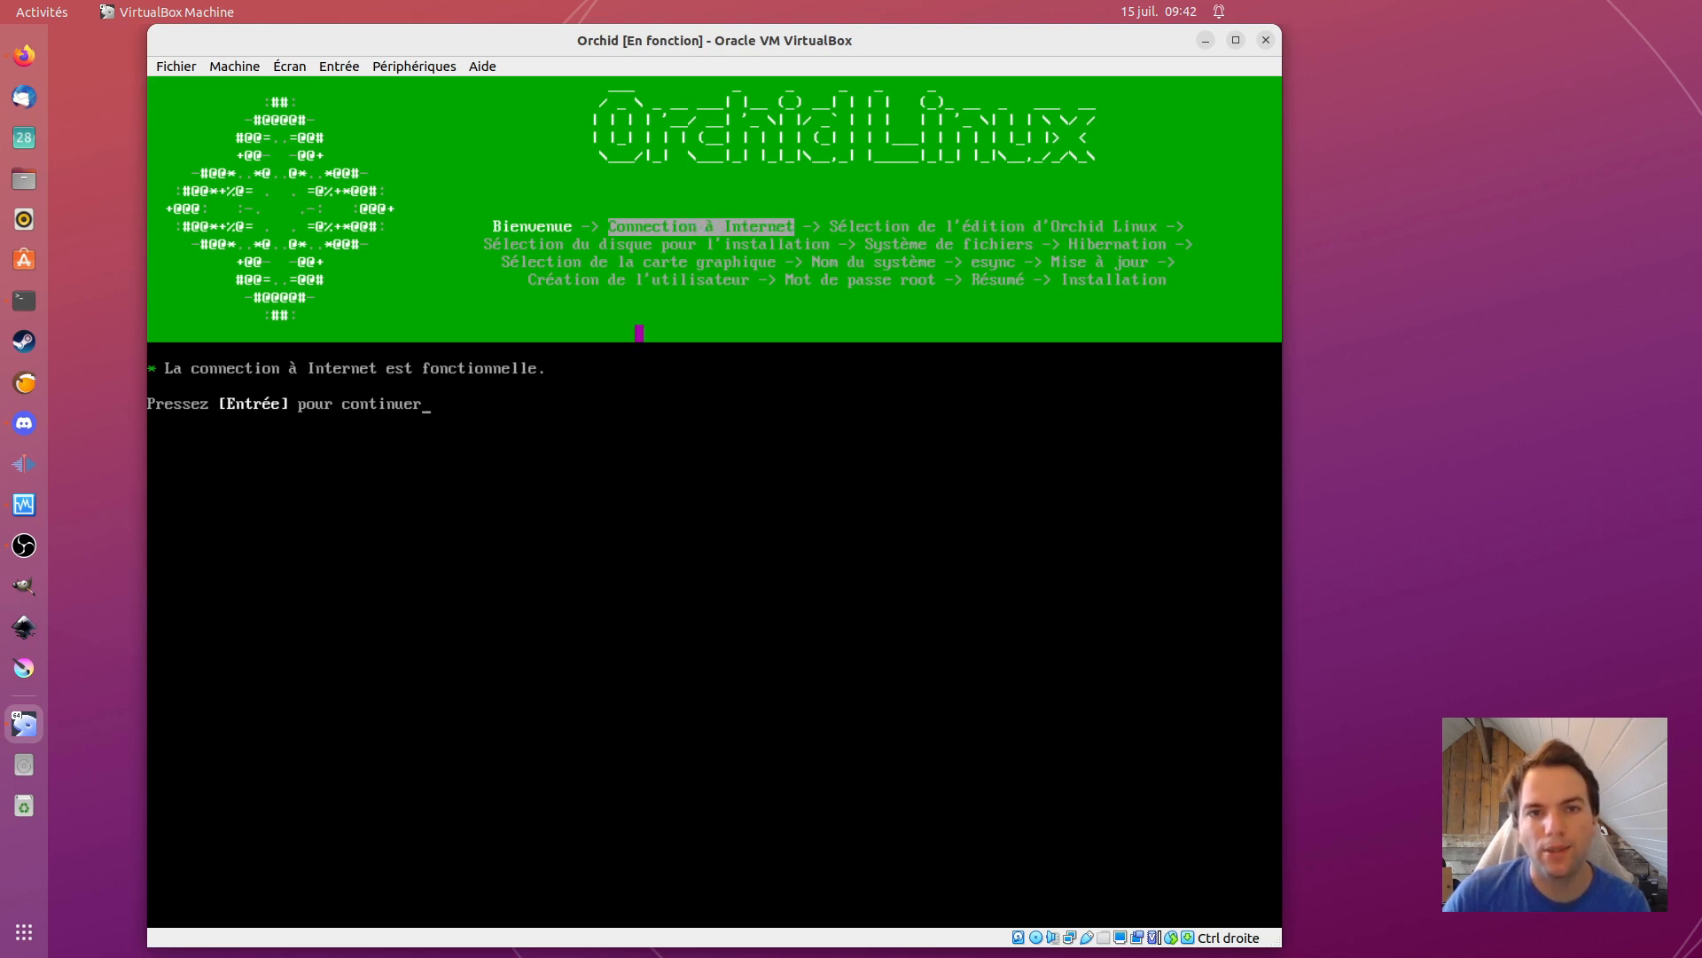
key(Return)
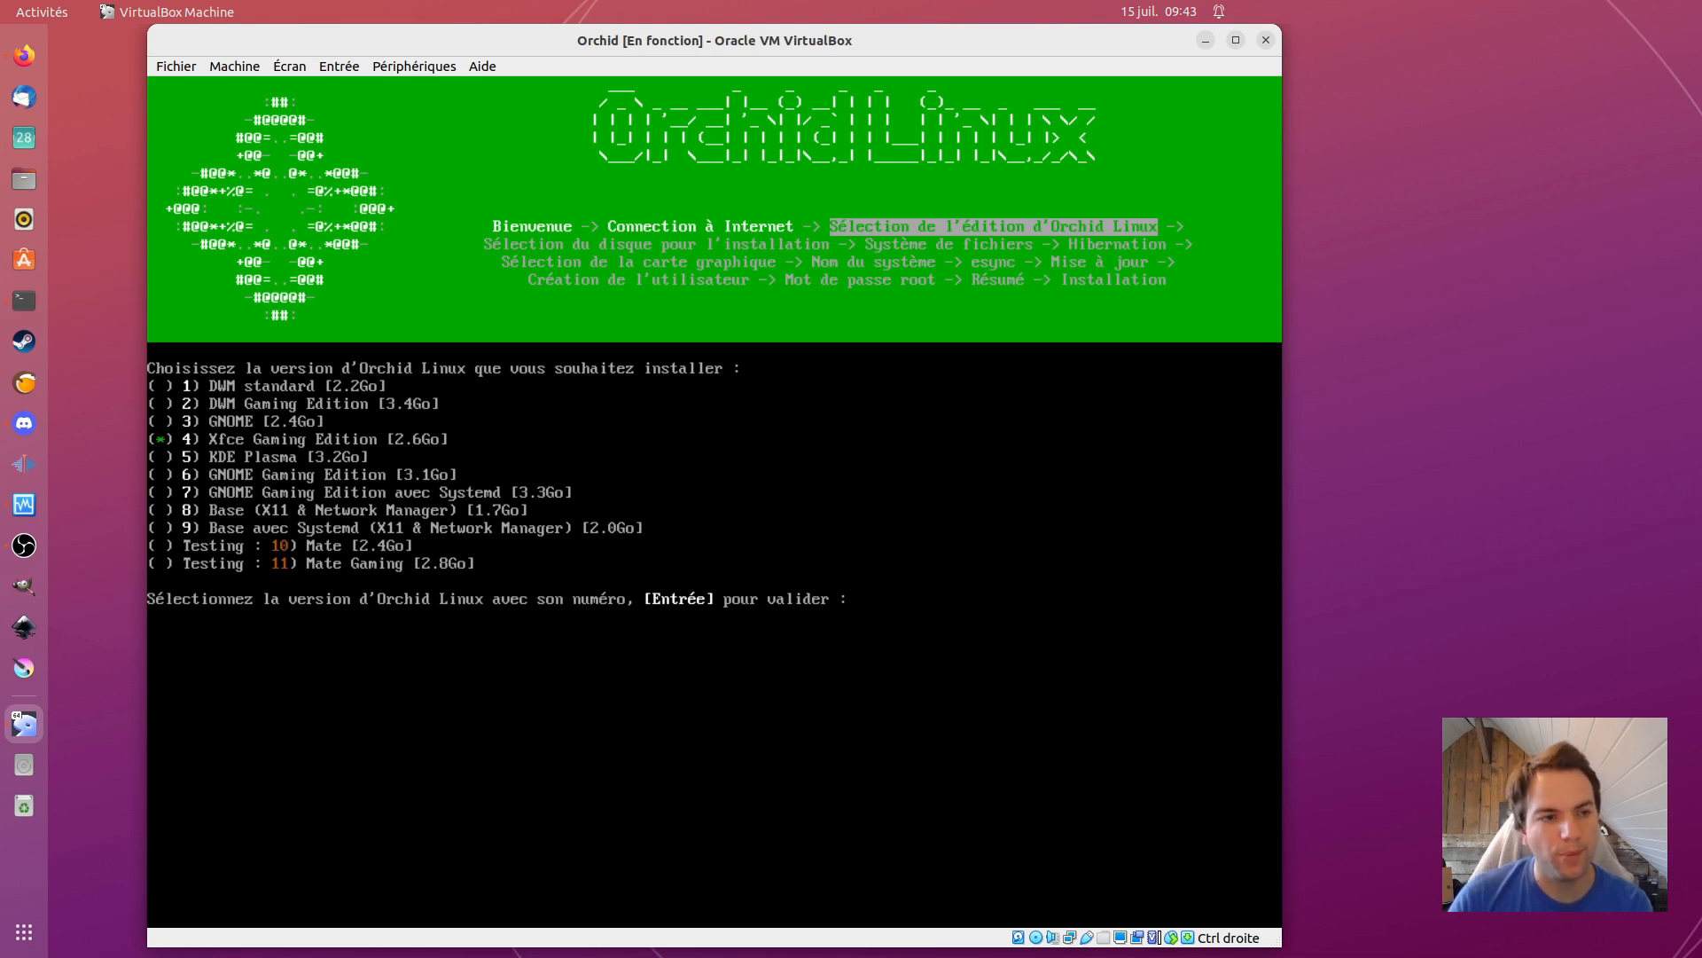
Step: Choose the Xfce Gaming Edition and accept option 2, automatic partitioning, on the /dev/sda disk
key(Return)
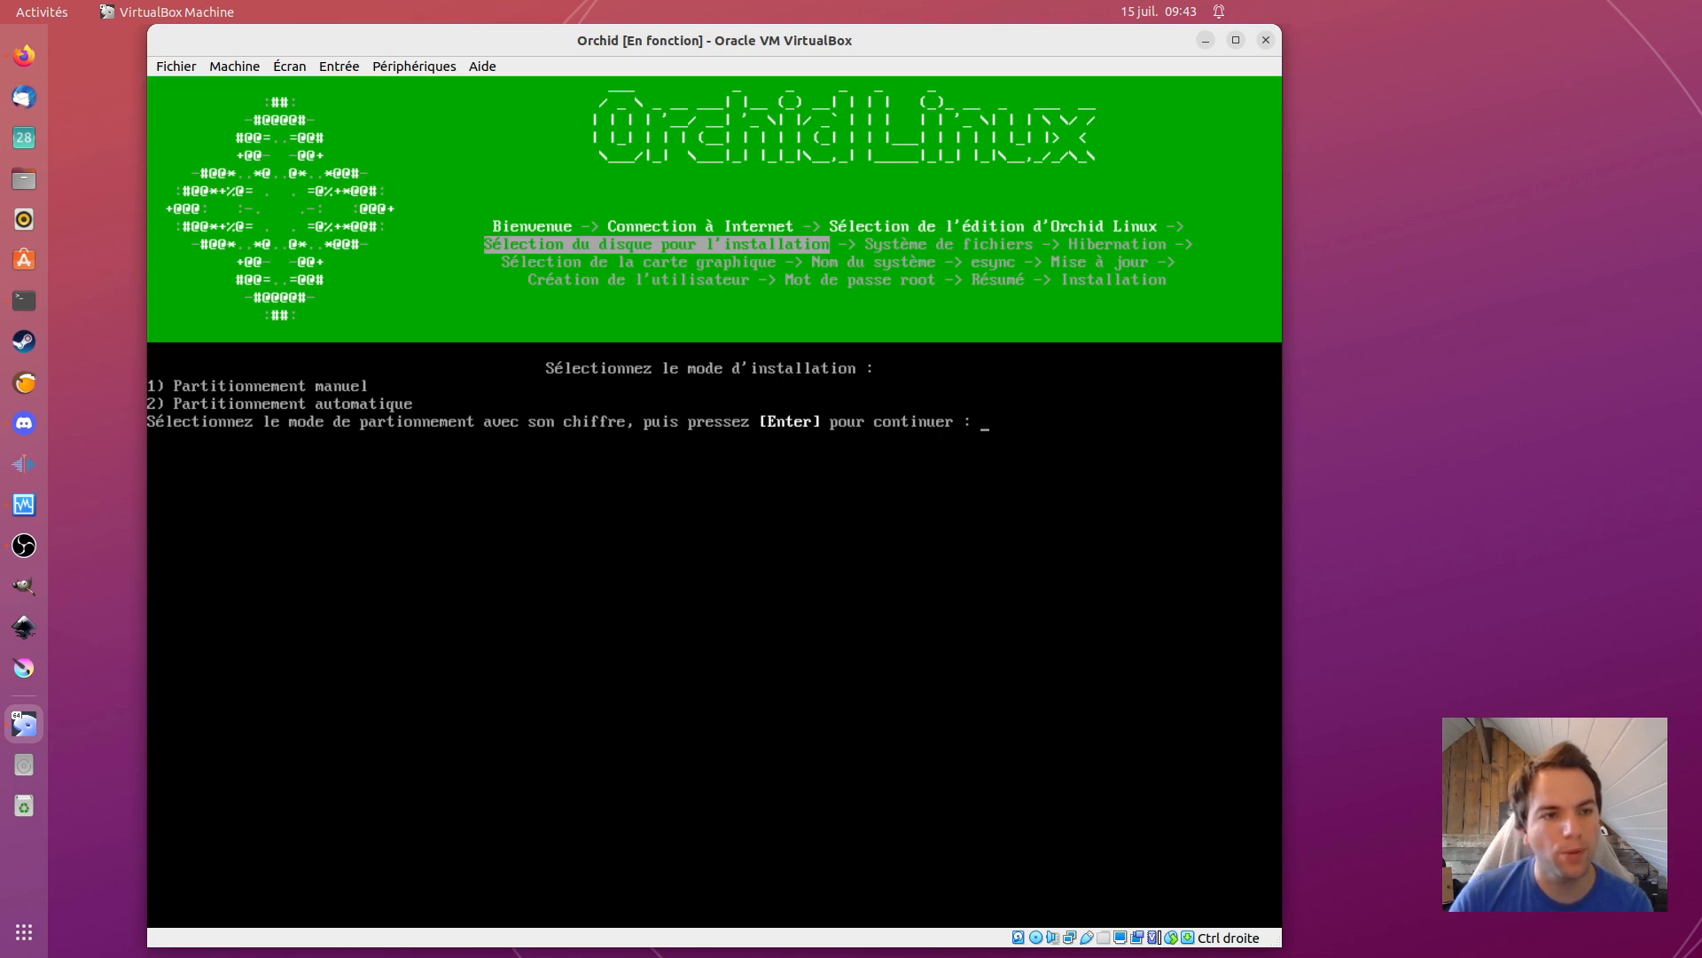
text(2)
key(Return)
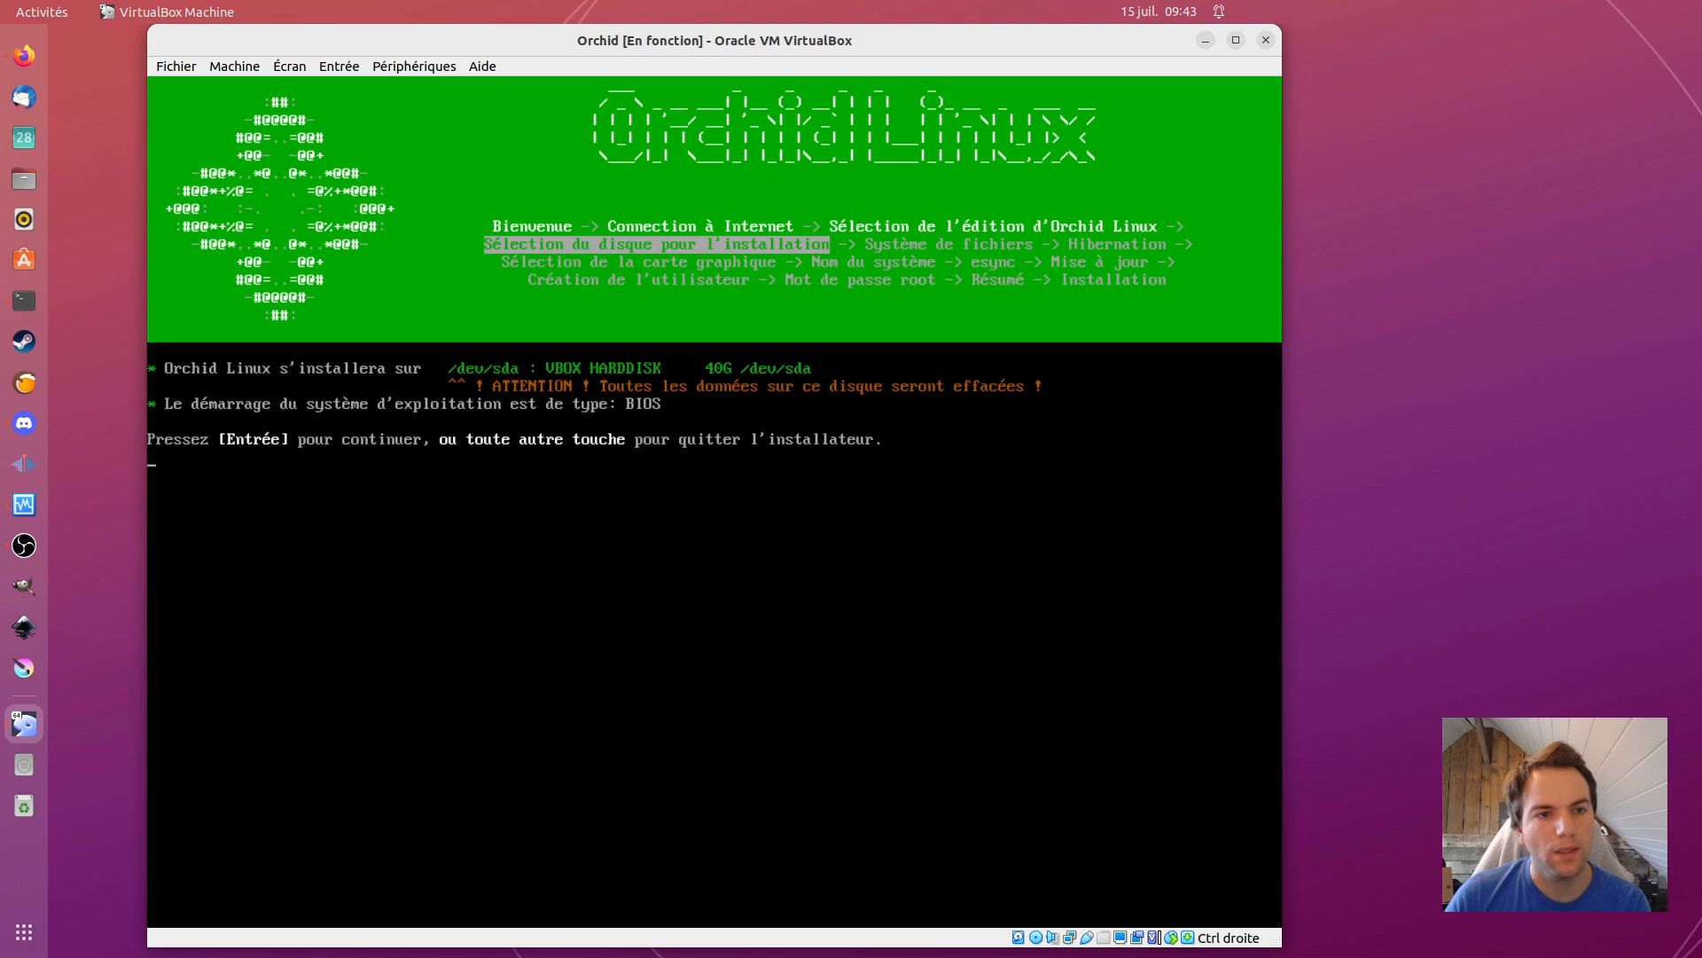
key(Return)
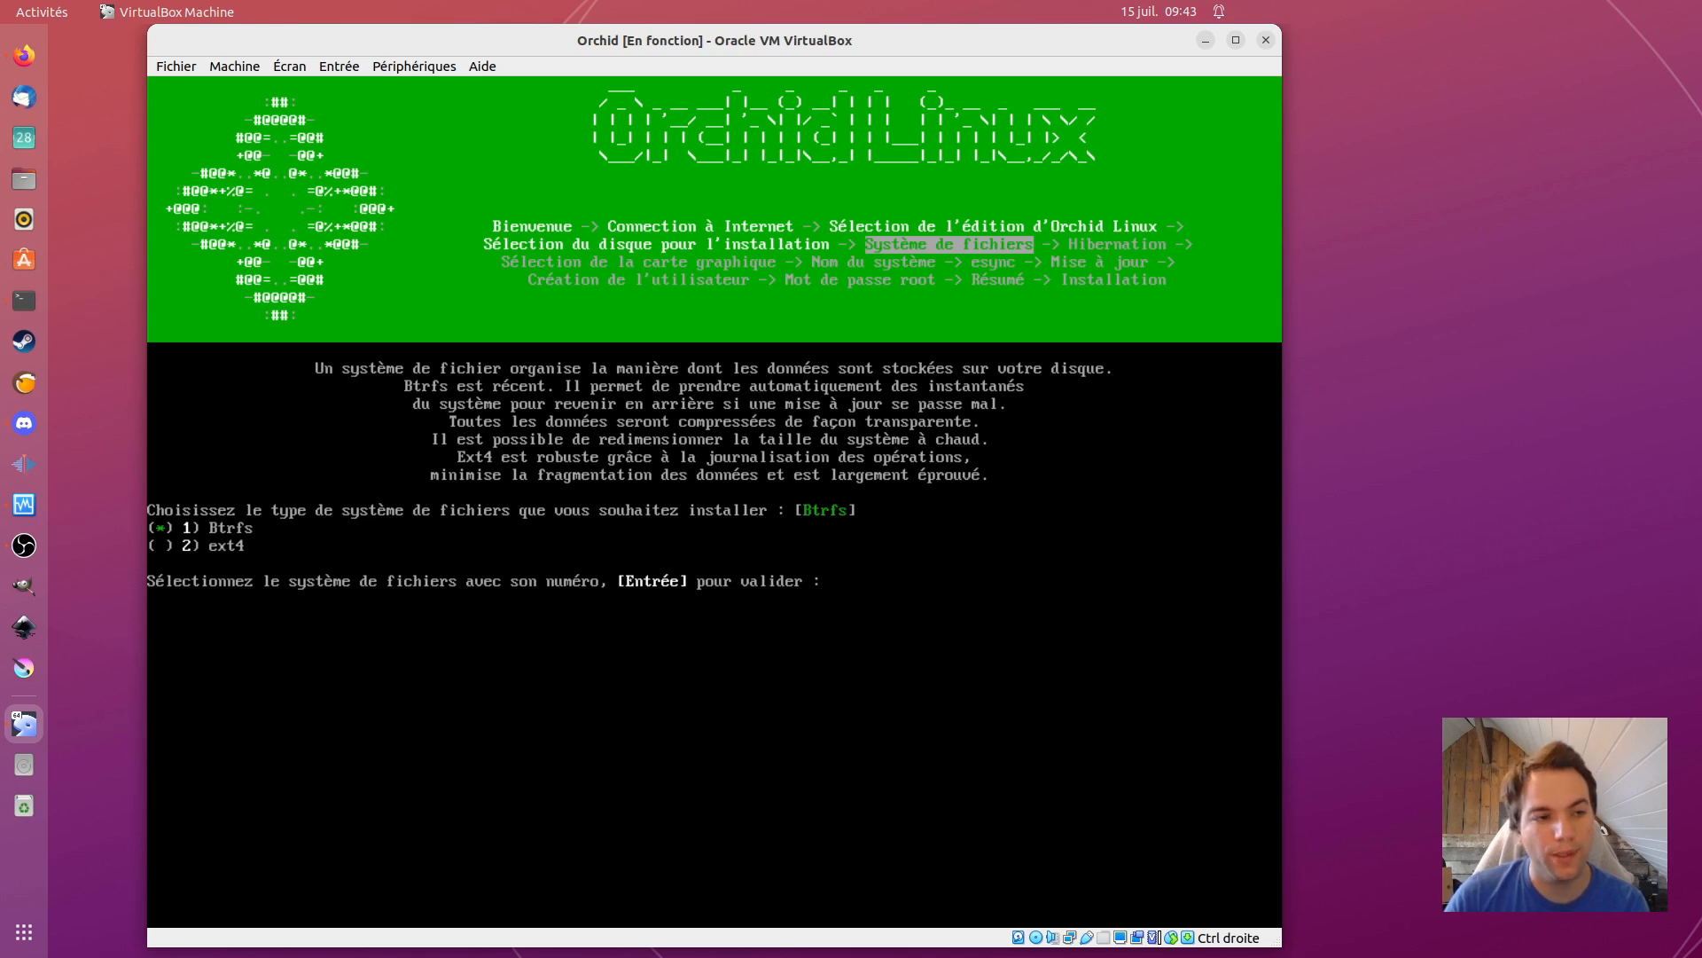
Step: Select Btrfs as the file system and keep the default answer (n) for hibernation
key(Return)
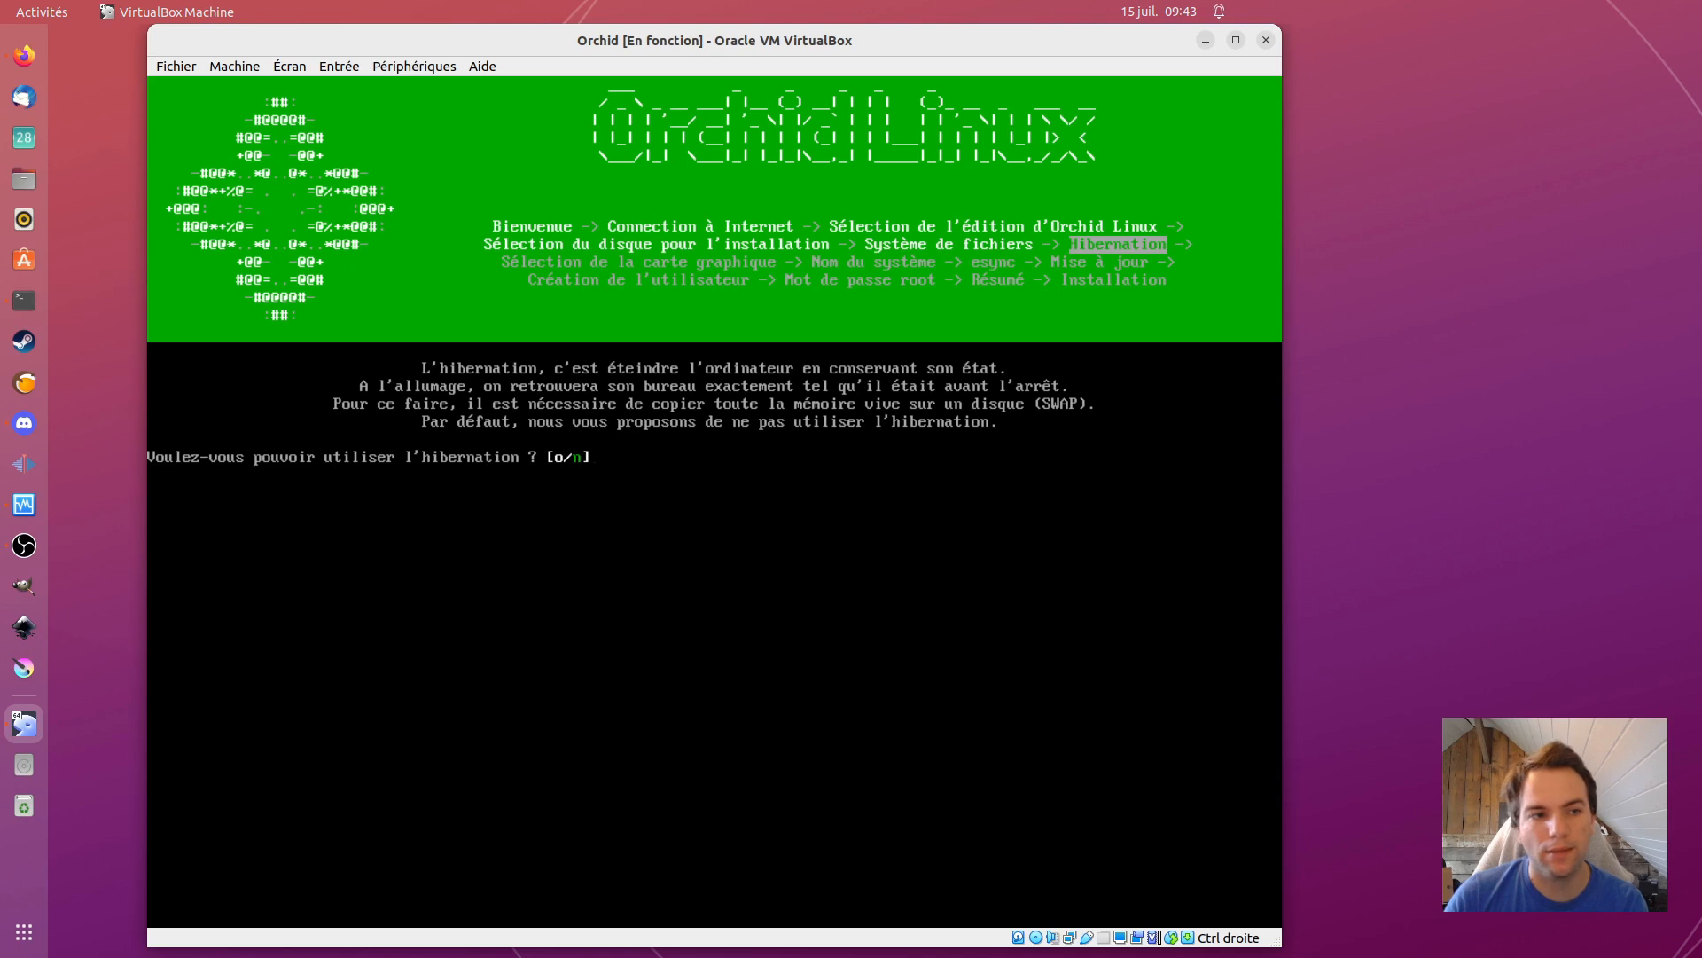
key(Return)
key(Return)
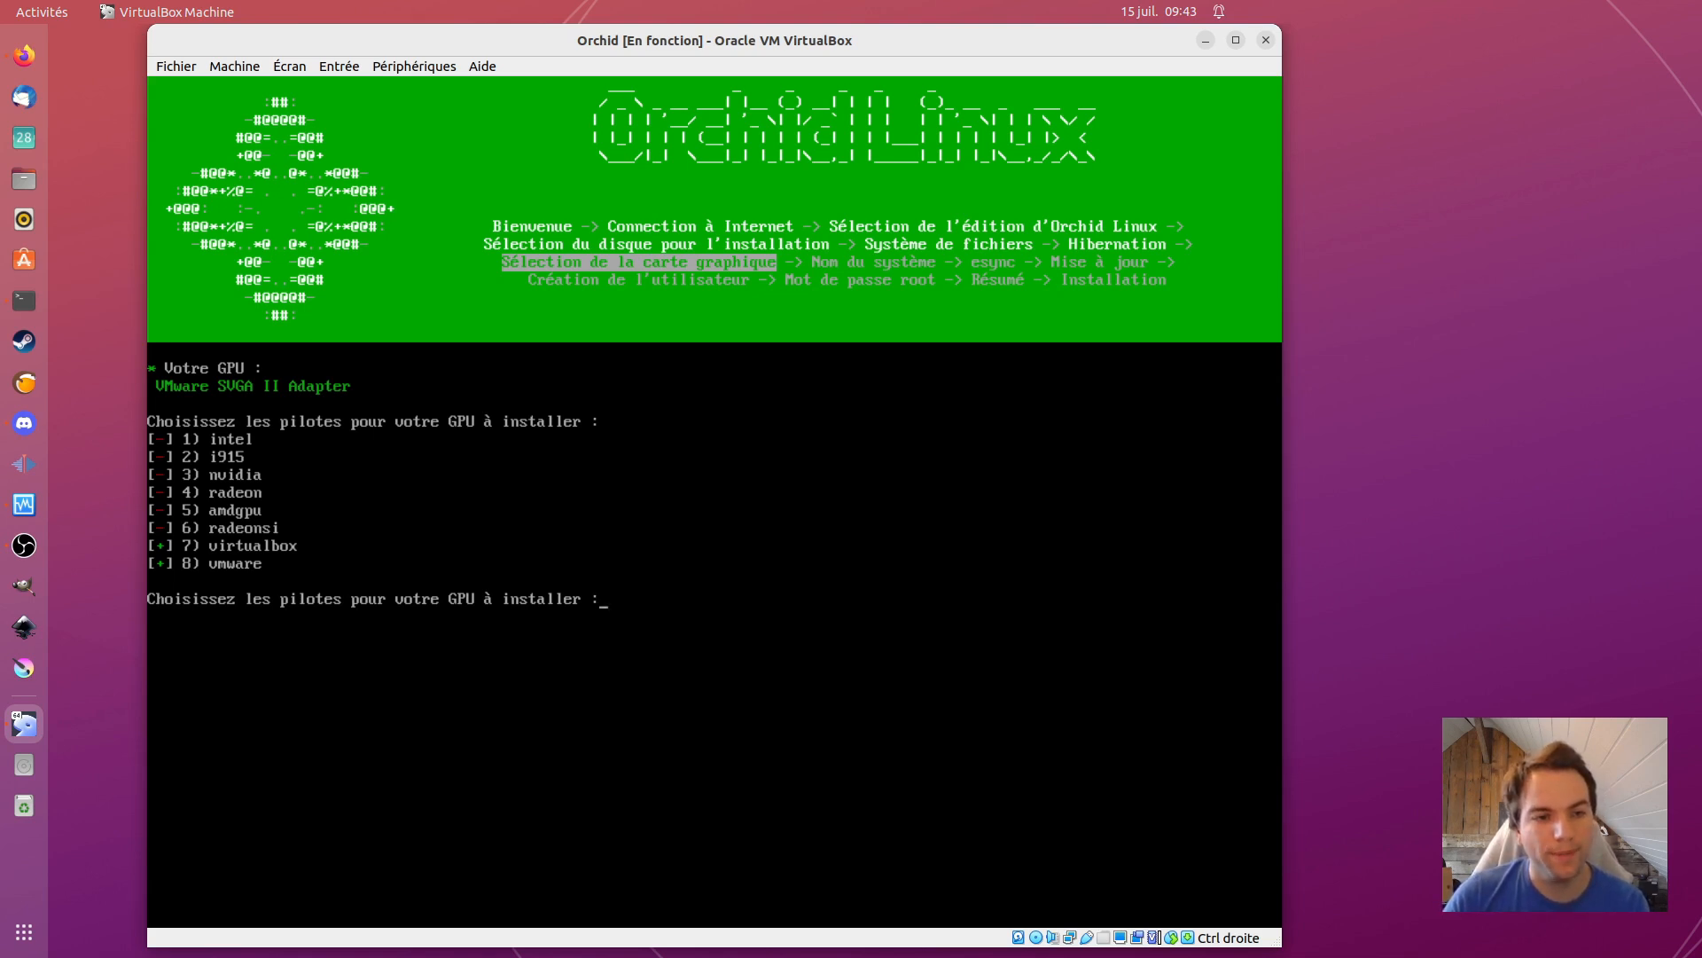
Step: Keep the virtualbox and vmware graphics drivers and accept the default hostname orchid
key(Return)
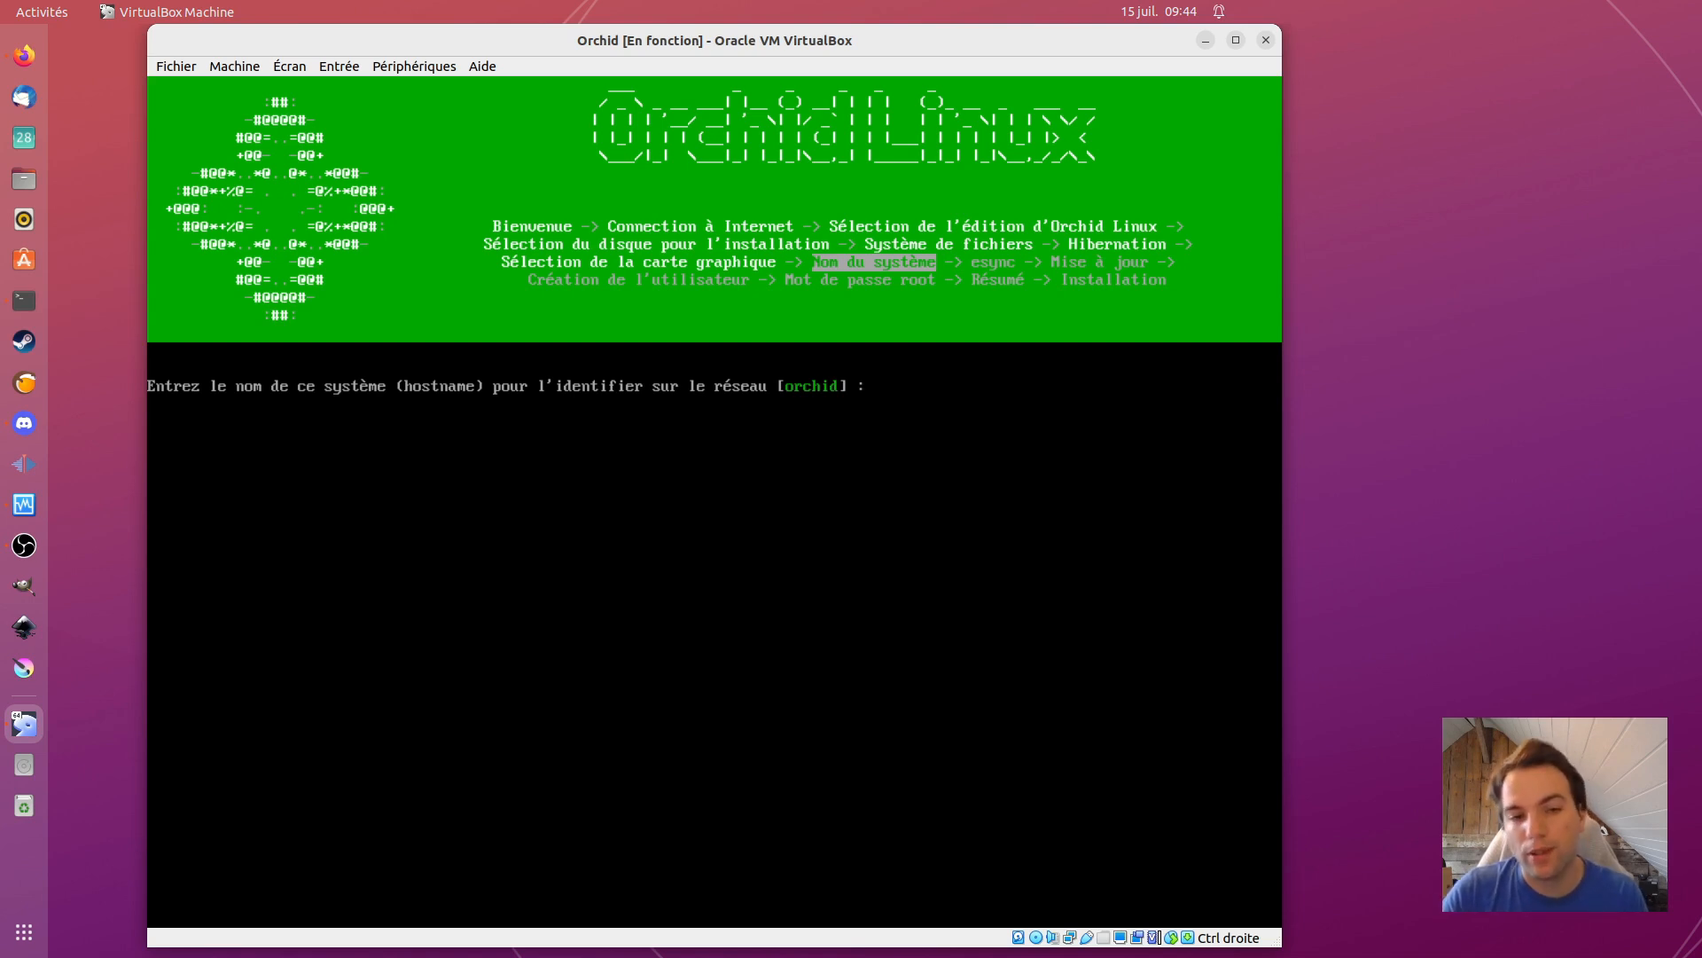
key(Return)
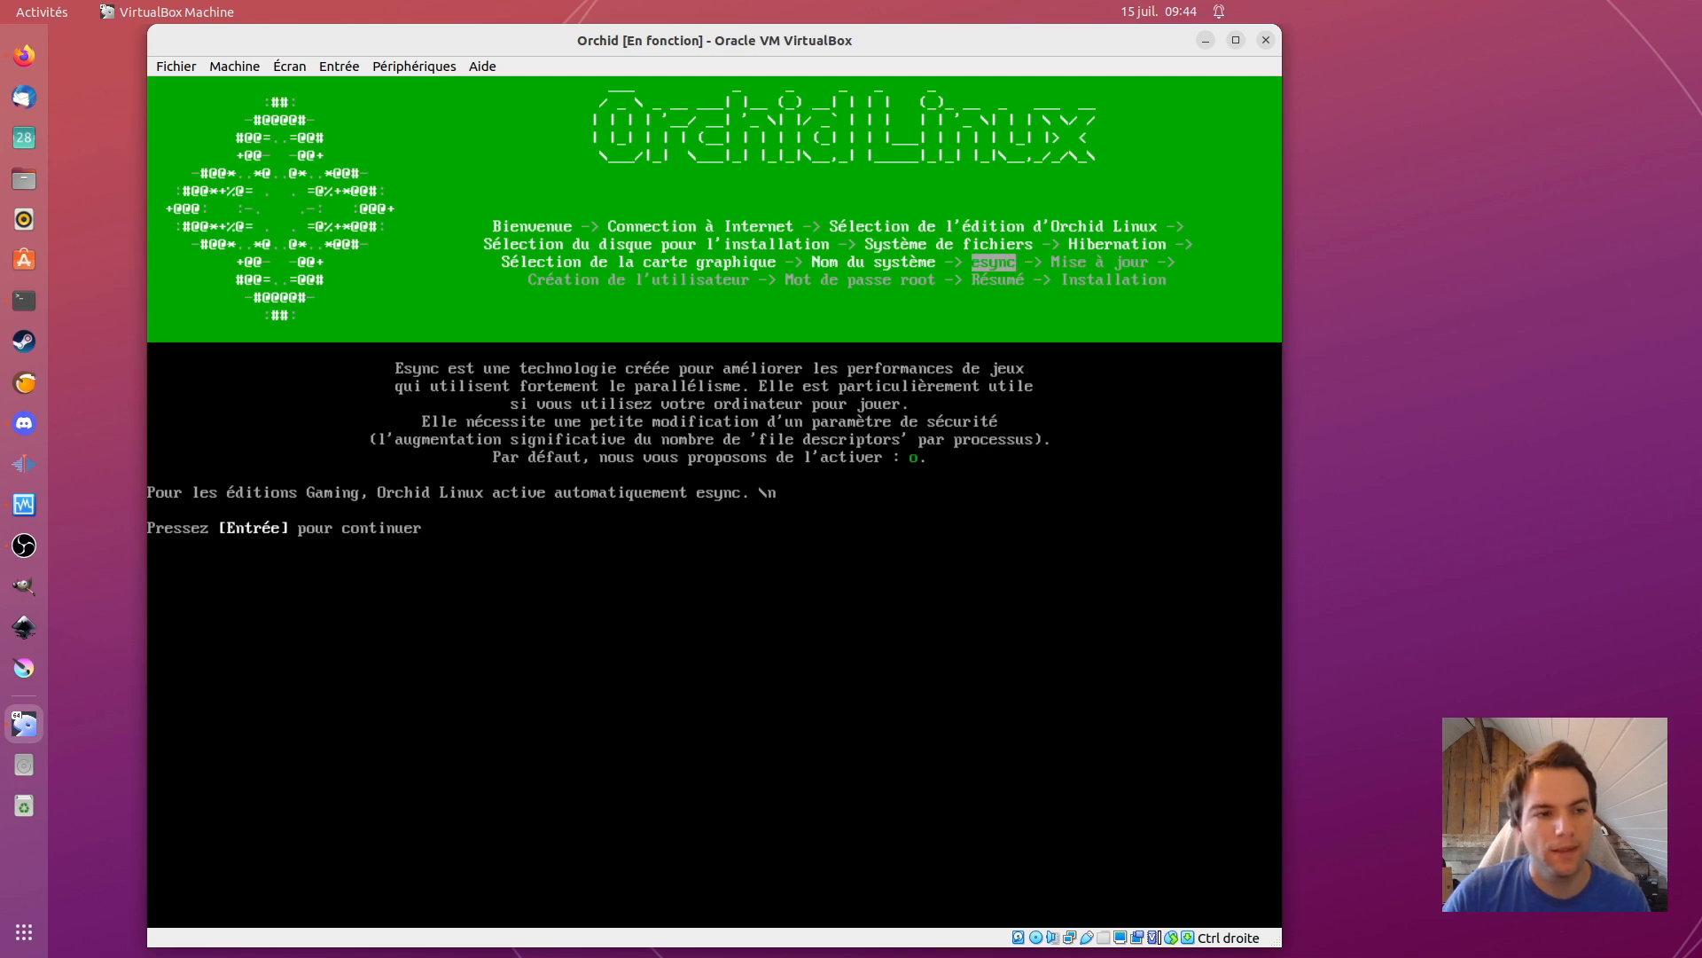
Step: Continue past the esync notice and decline updating Orchid Linux during the installation
key(Return)
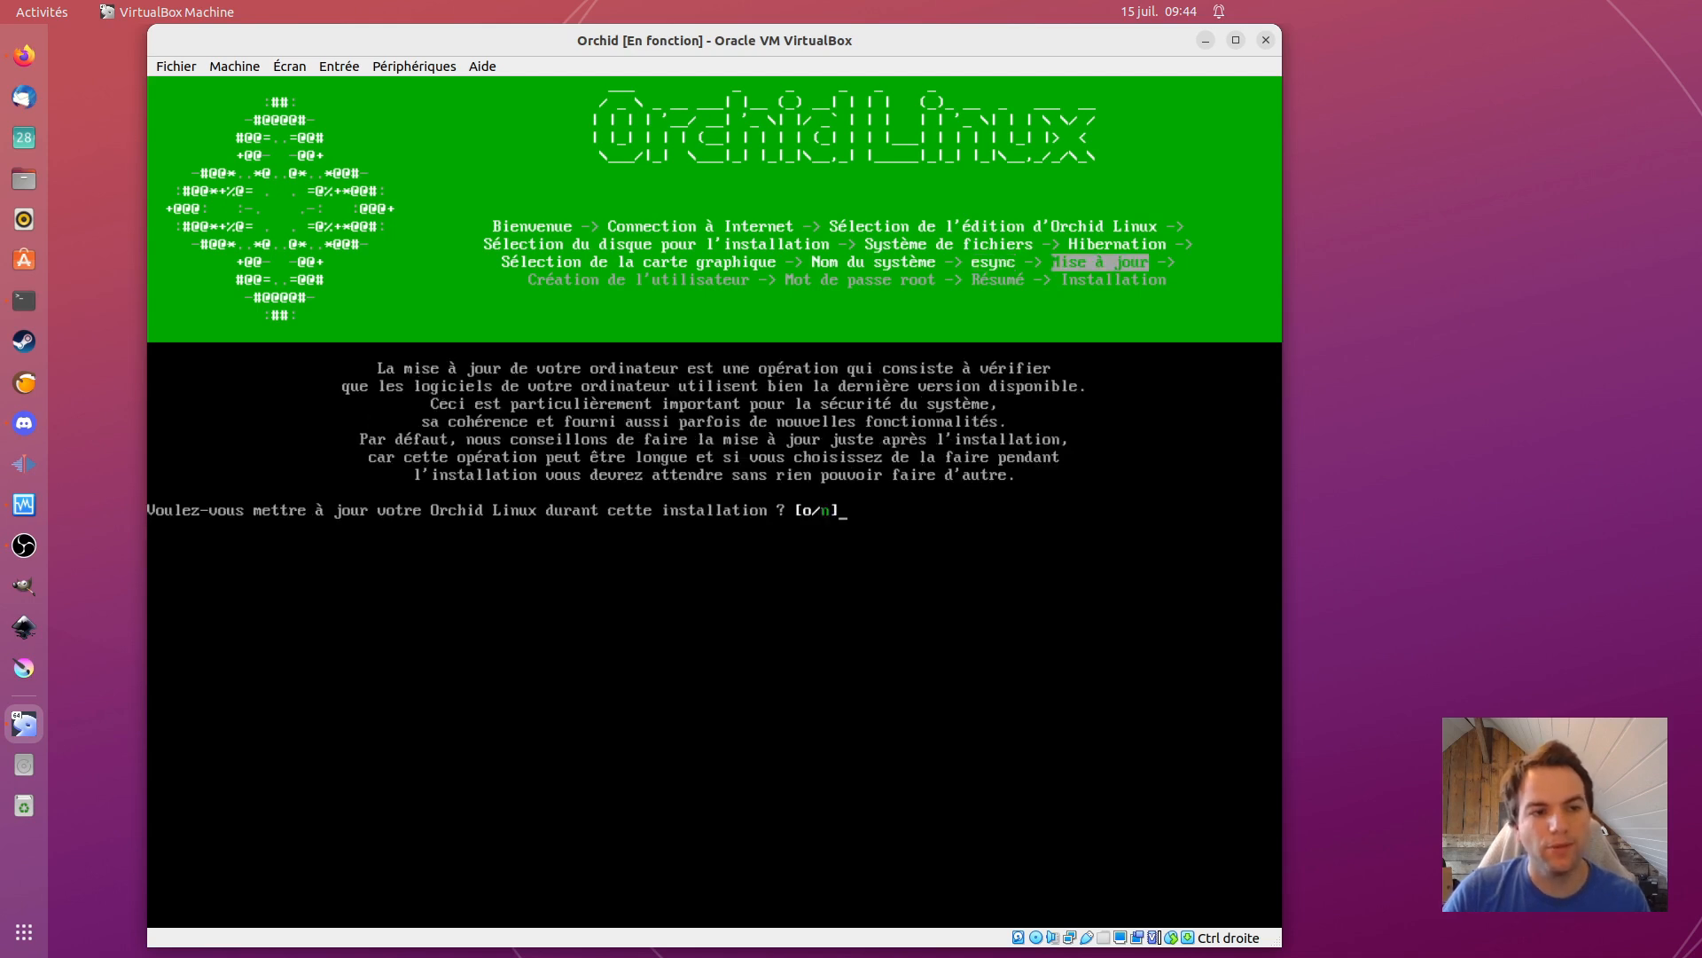
text(n)
key(Return)
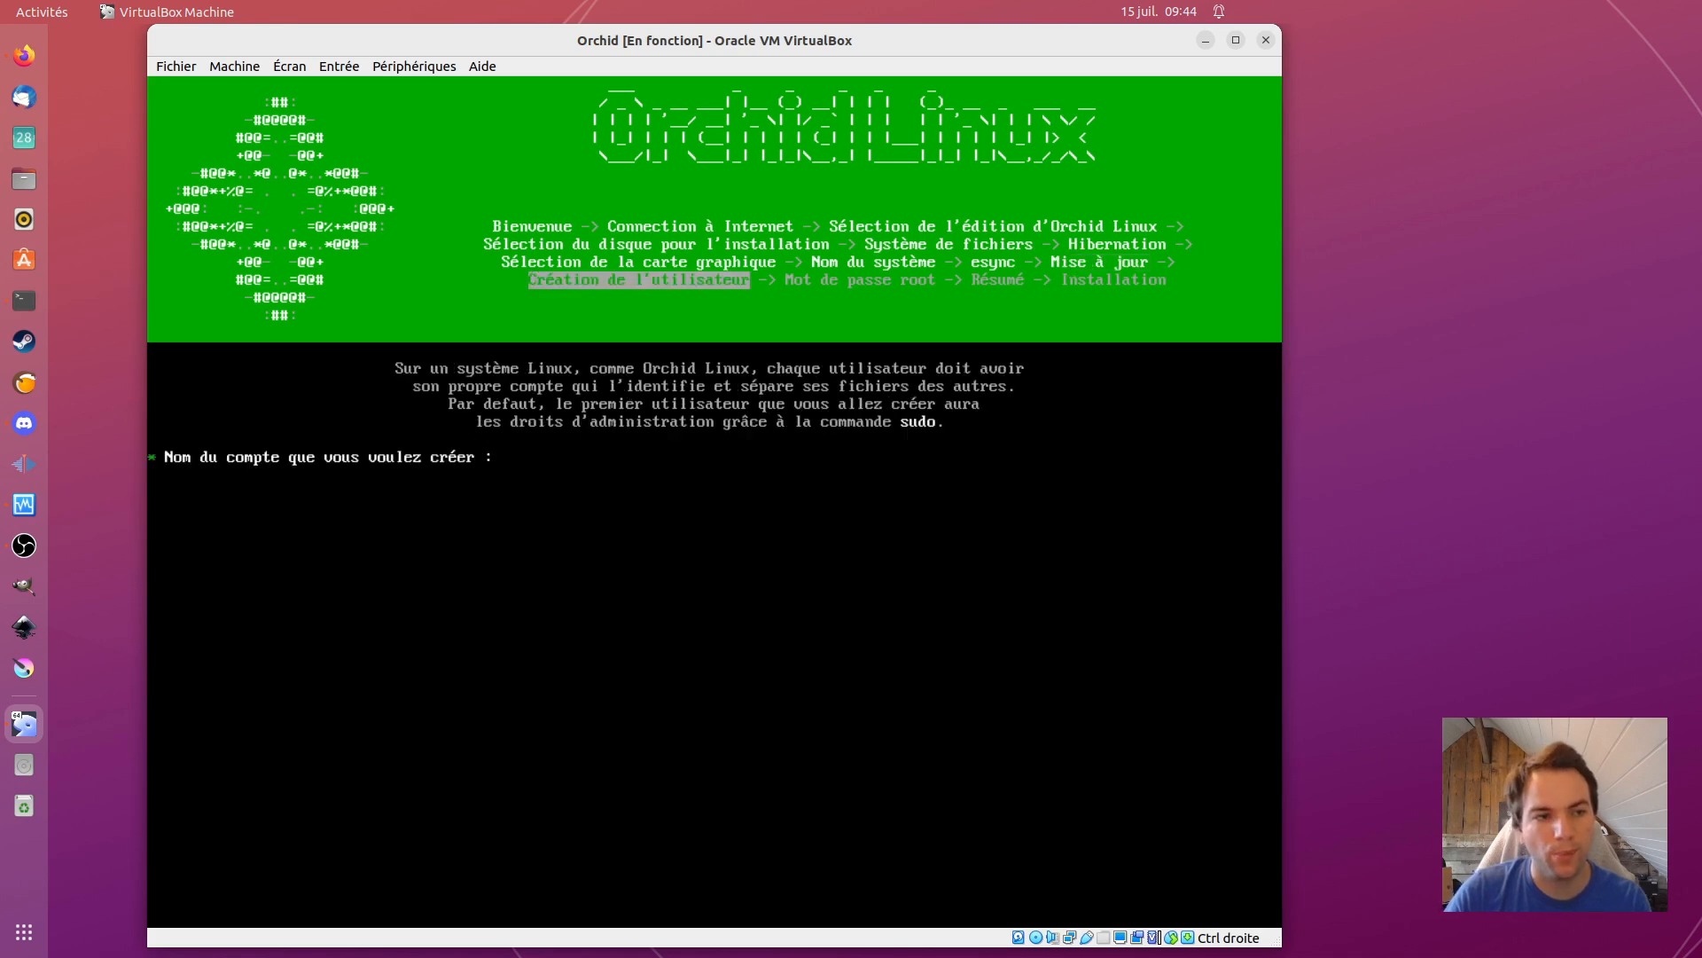
Step: Create the user account by entering the account name, then enter and confirm the account password
text(vinceff)
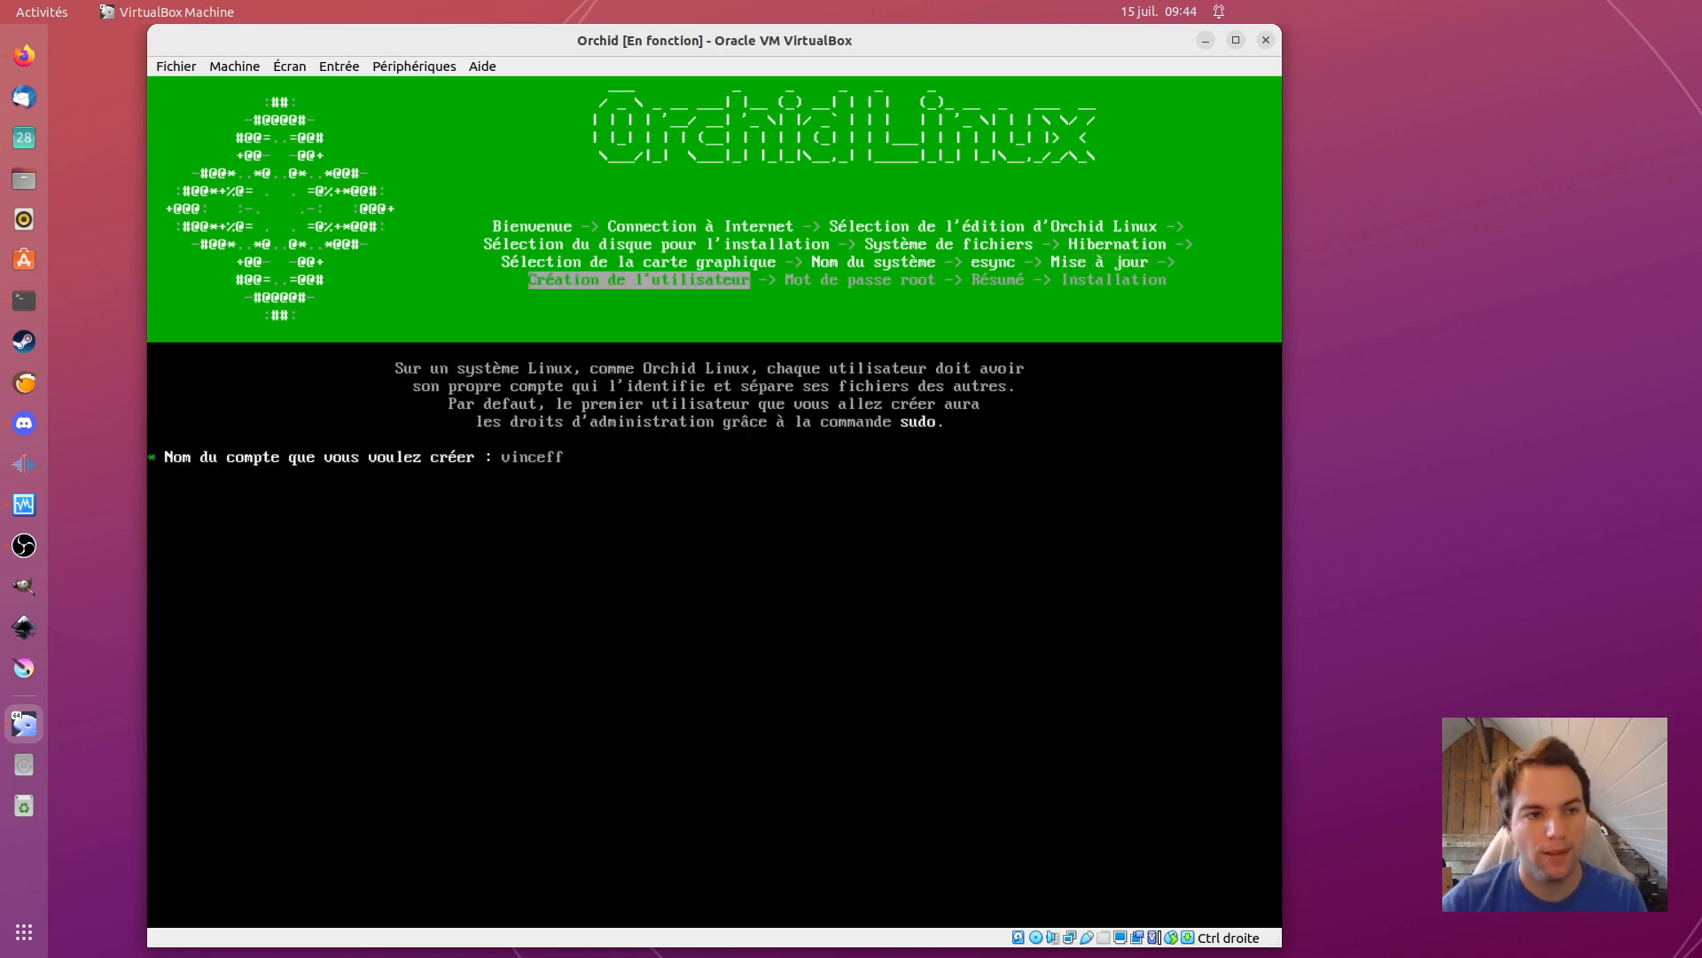
key(Return)
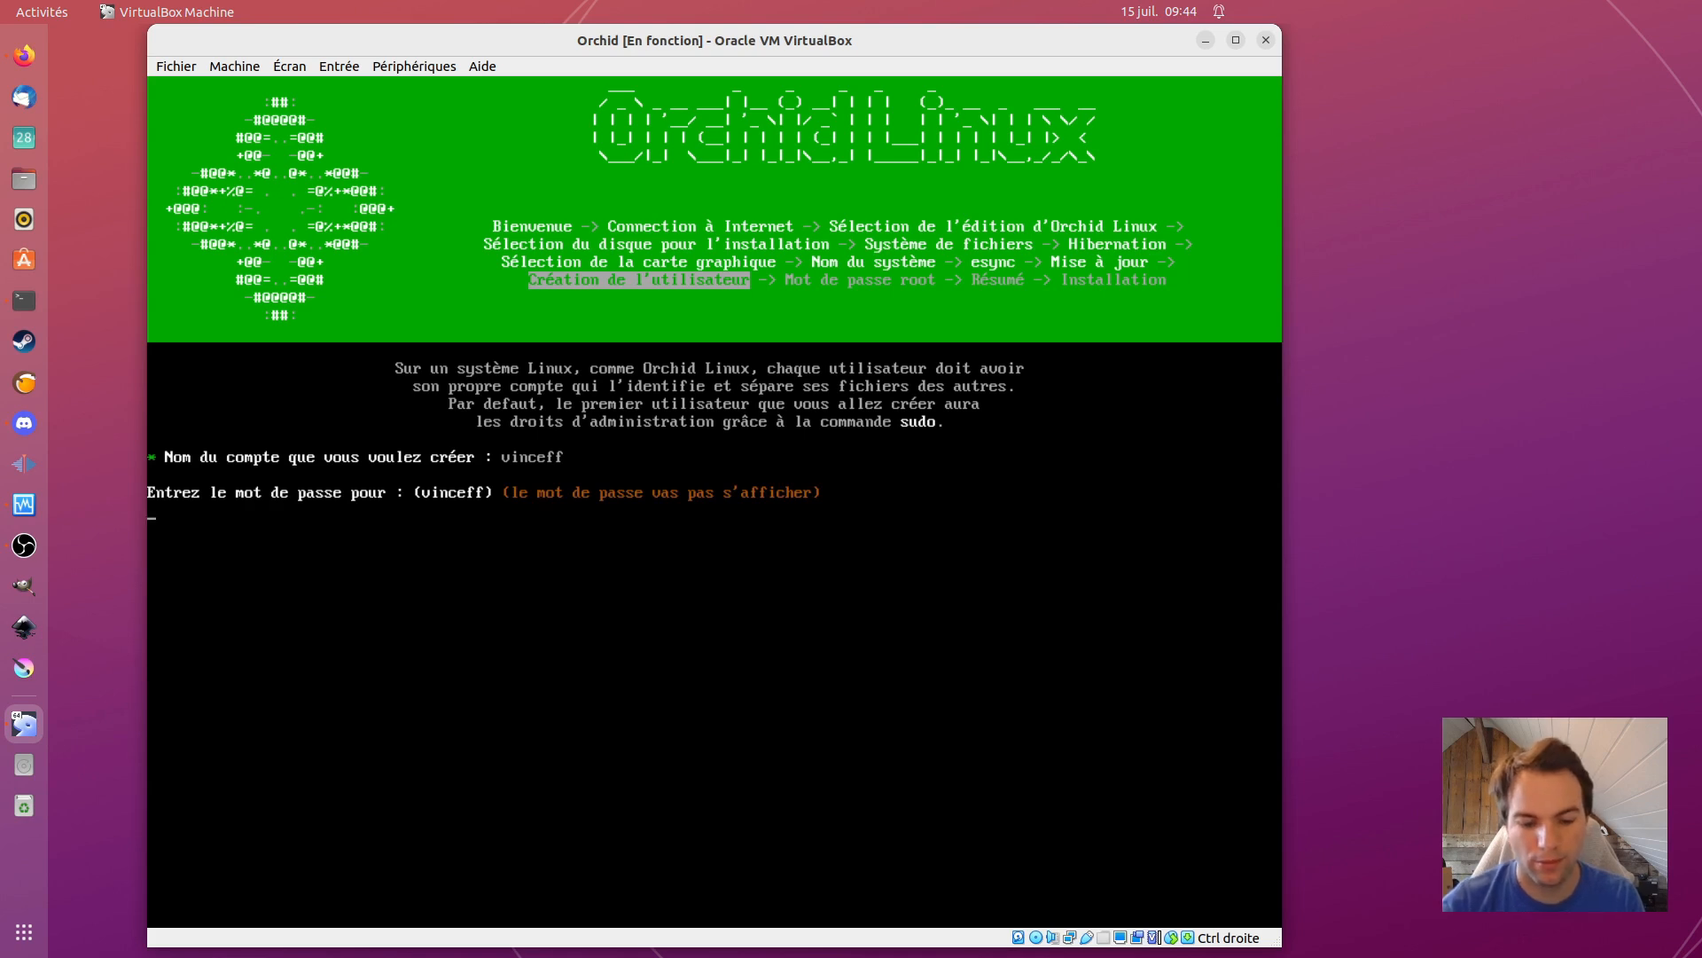
key(Return)
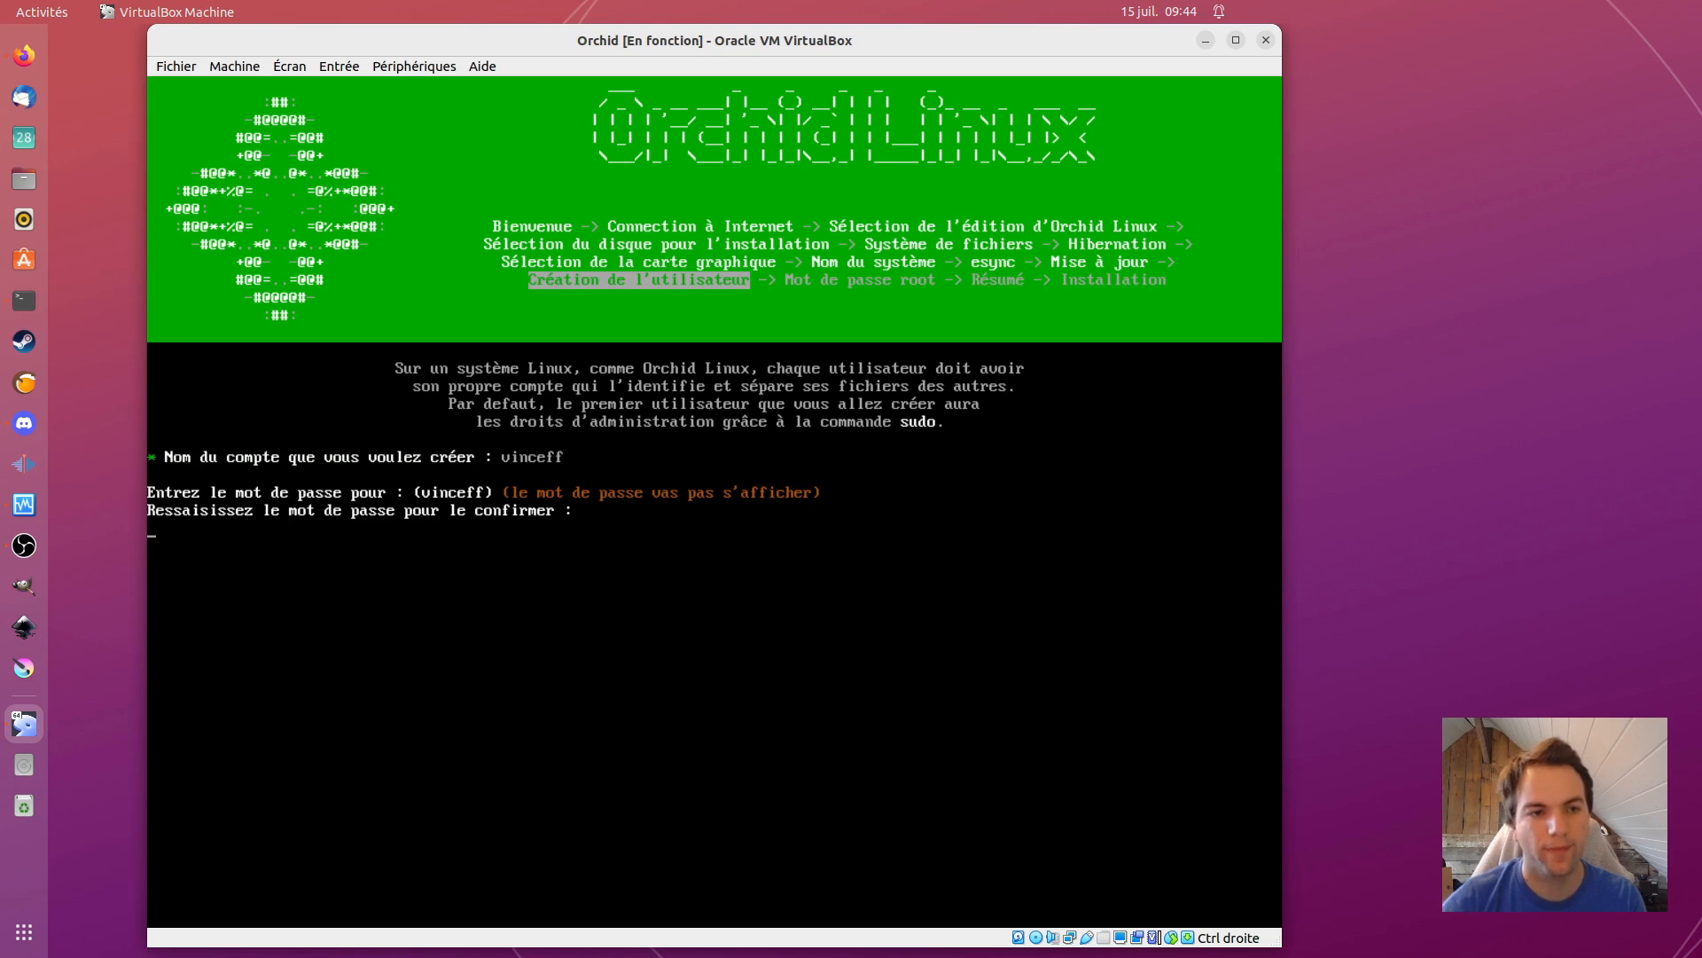
key(Return)
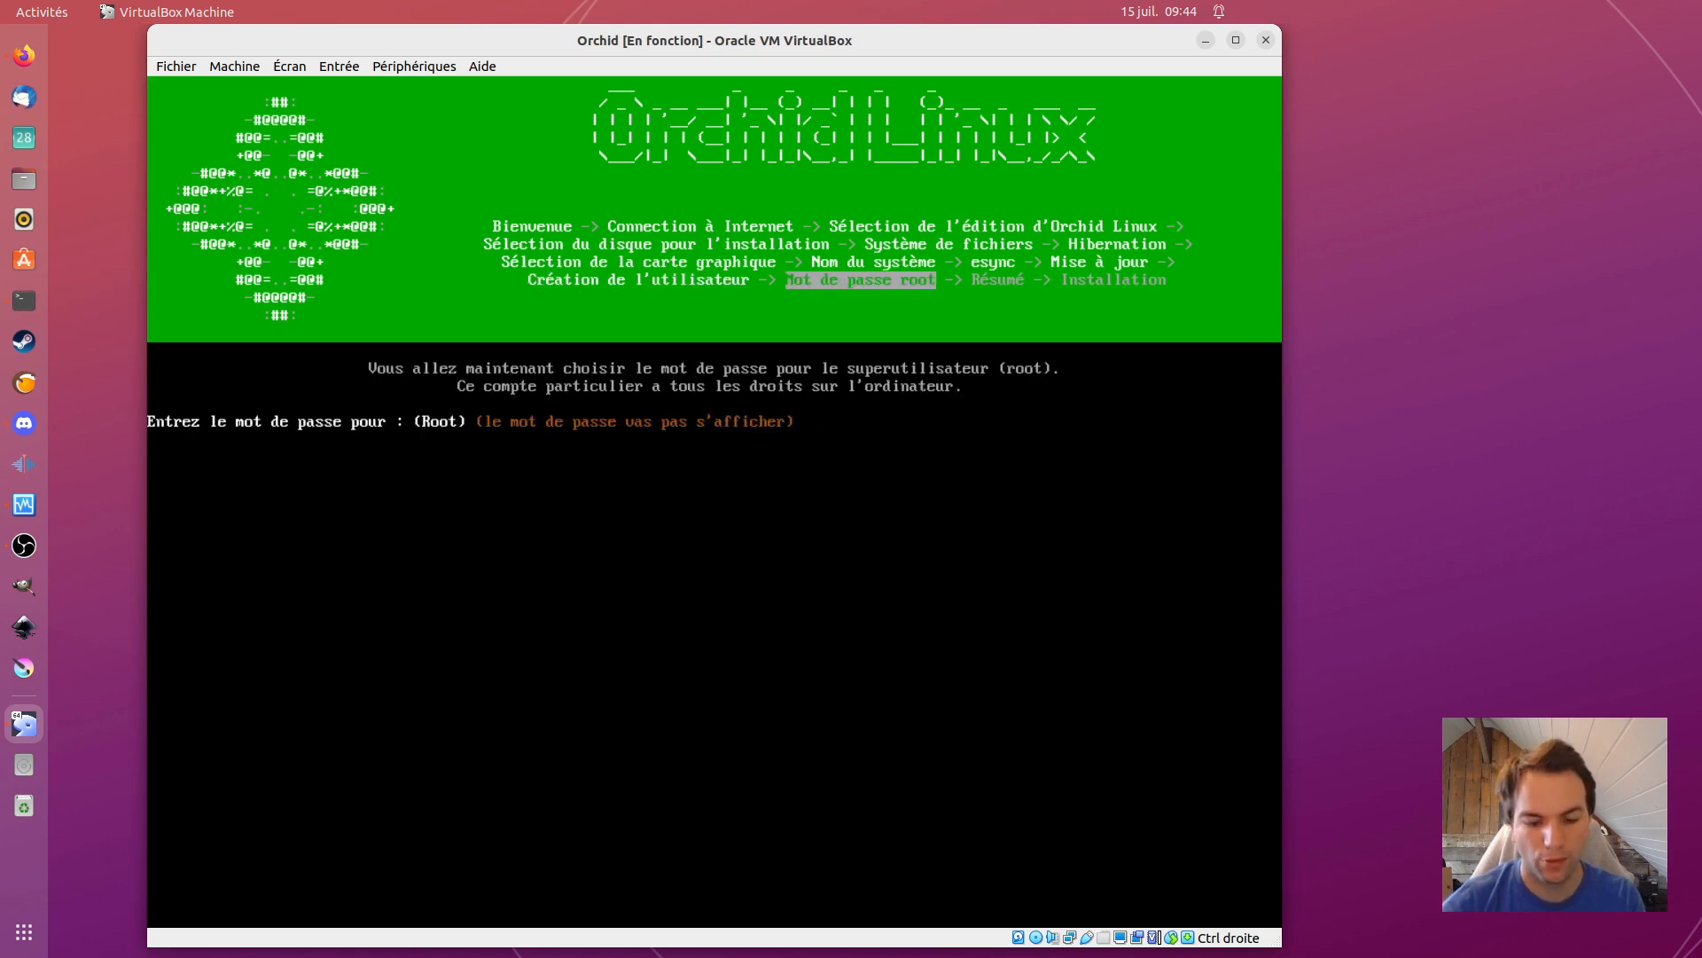
Step: Enter and confirm the root password, and start the installation to disk from the summary
key(Return)
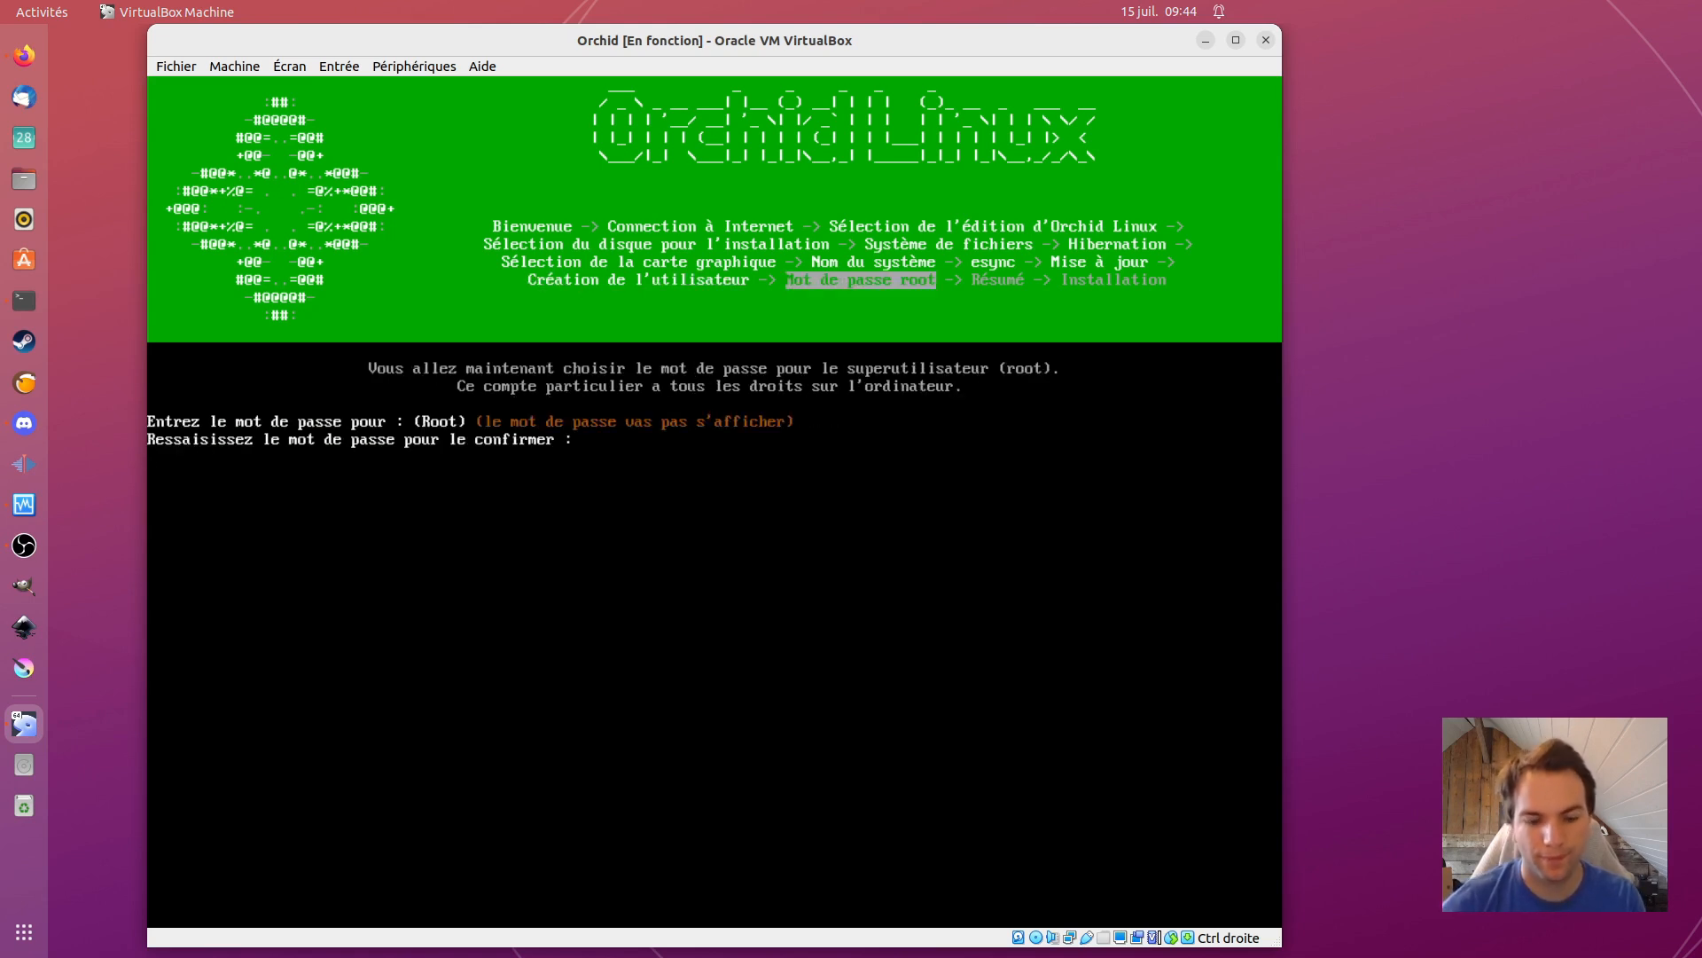
key(Return)
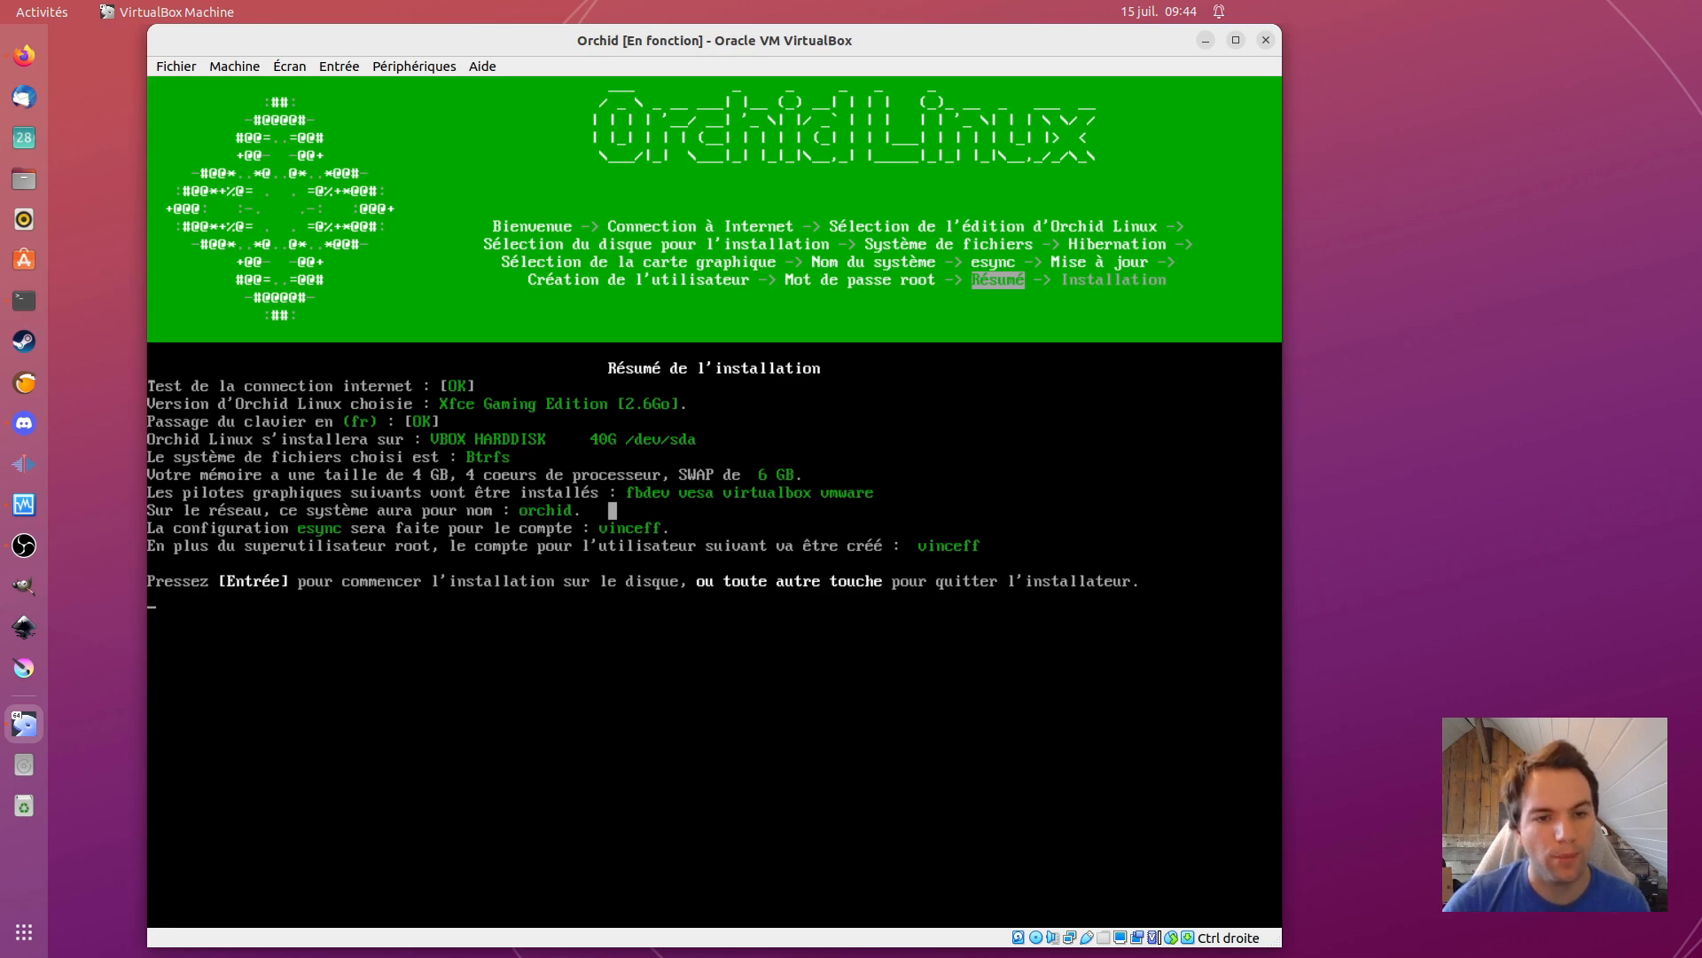
key(Return)
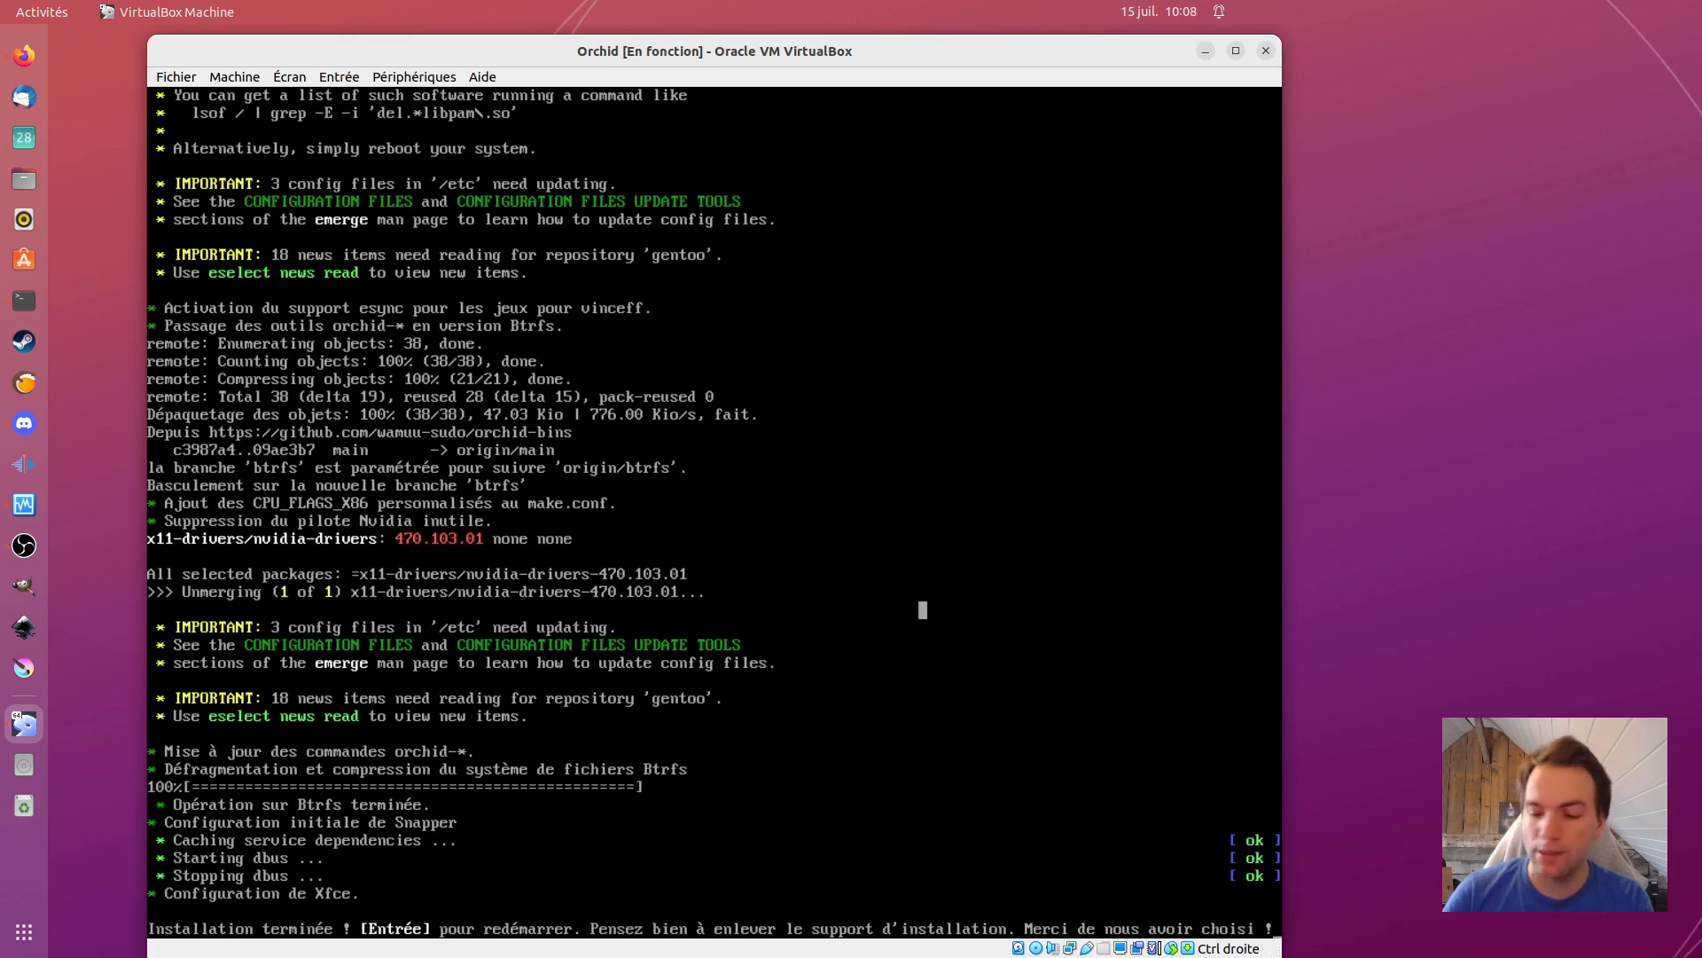
Step: Reboot out of the finished installer and force a reset of the Orchid virtual machine
key(Return)
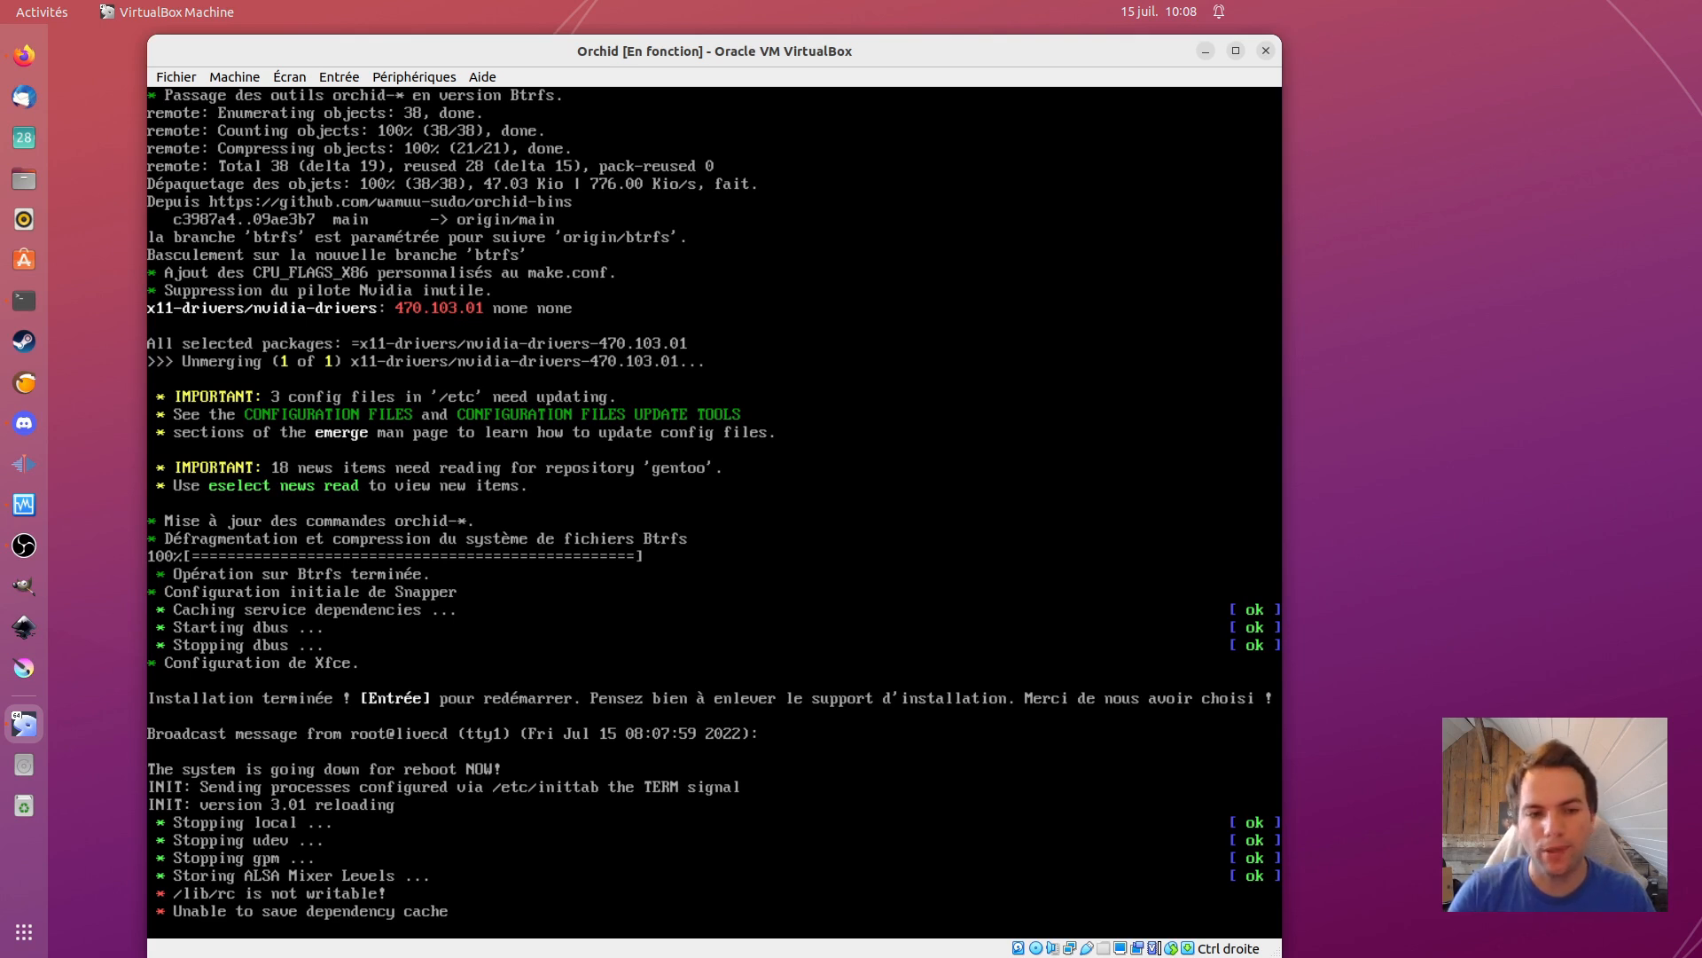
click(237, 78)
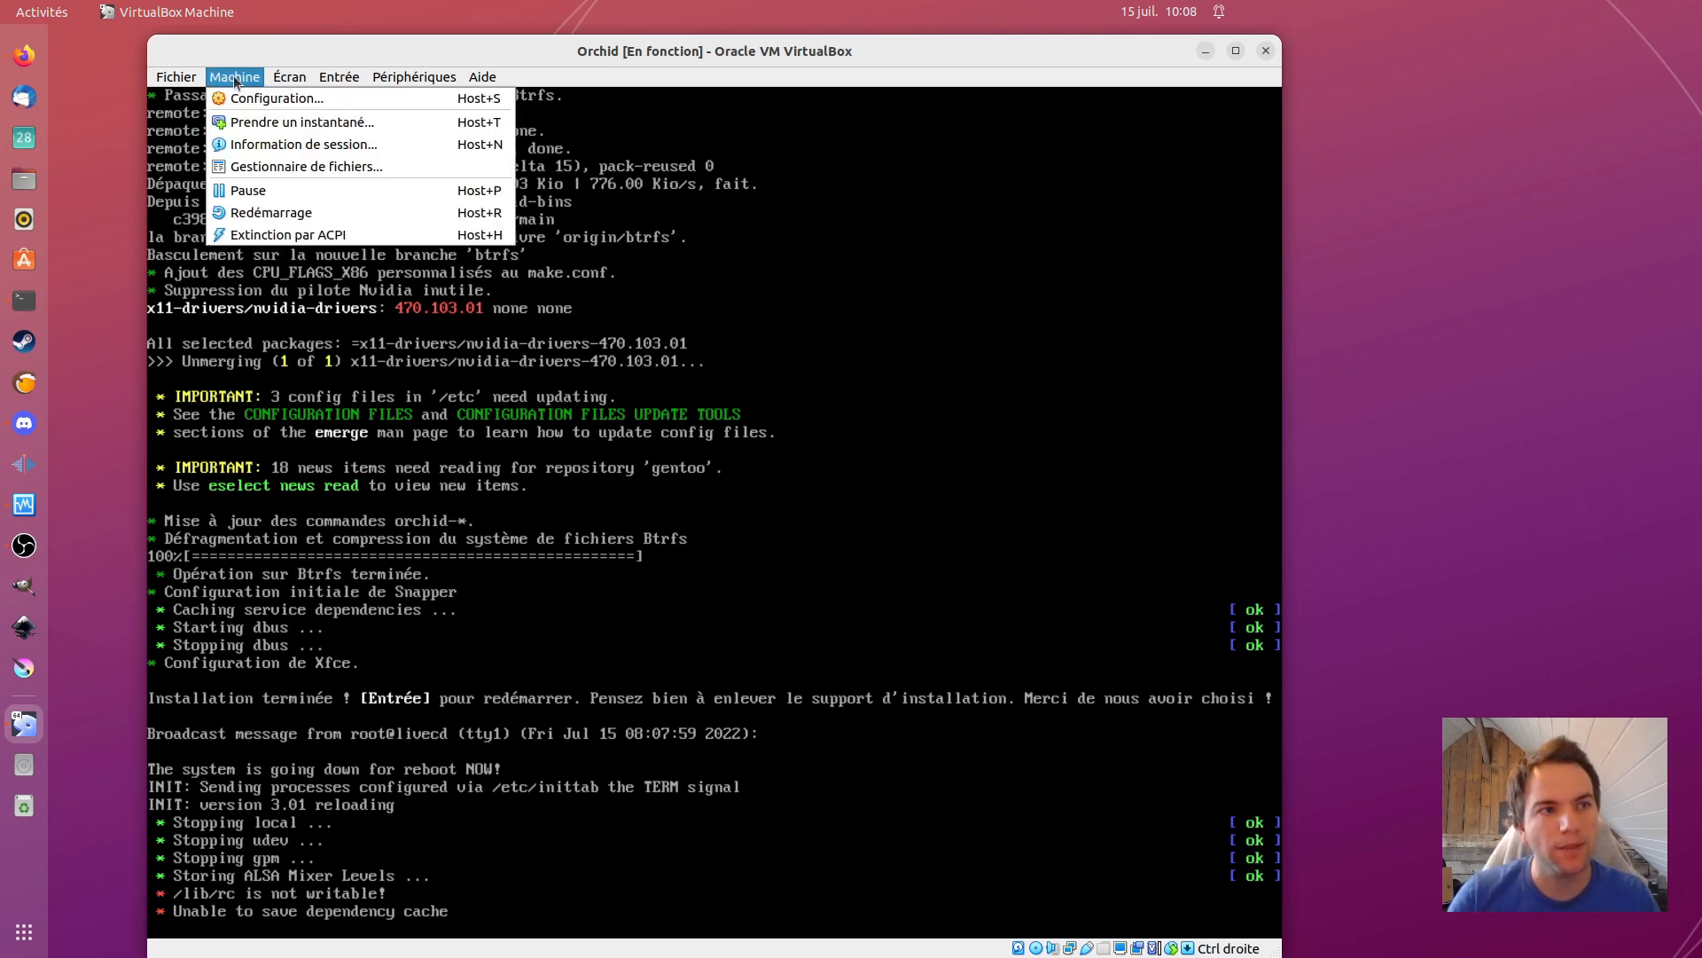
click(264, 213)
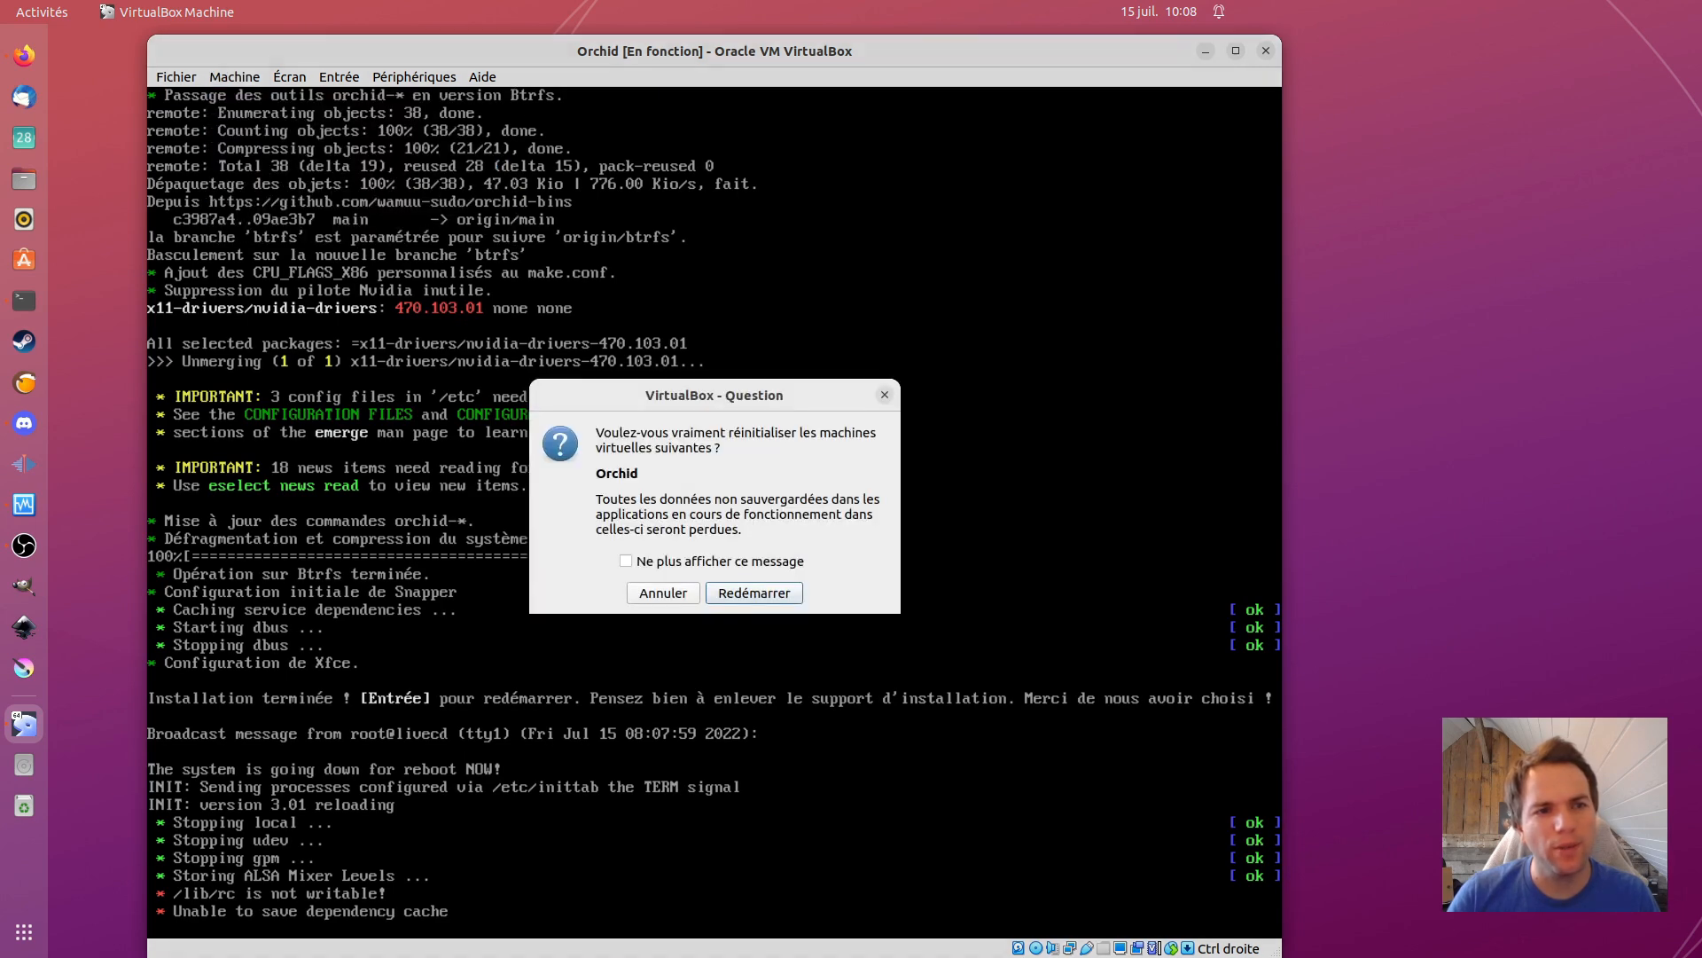
click(755, 596)
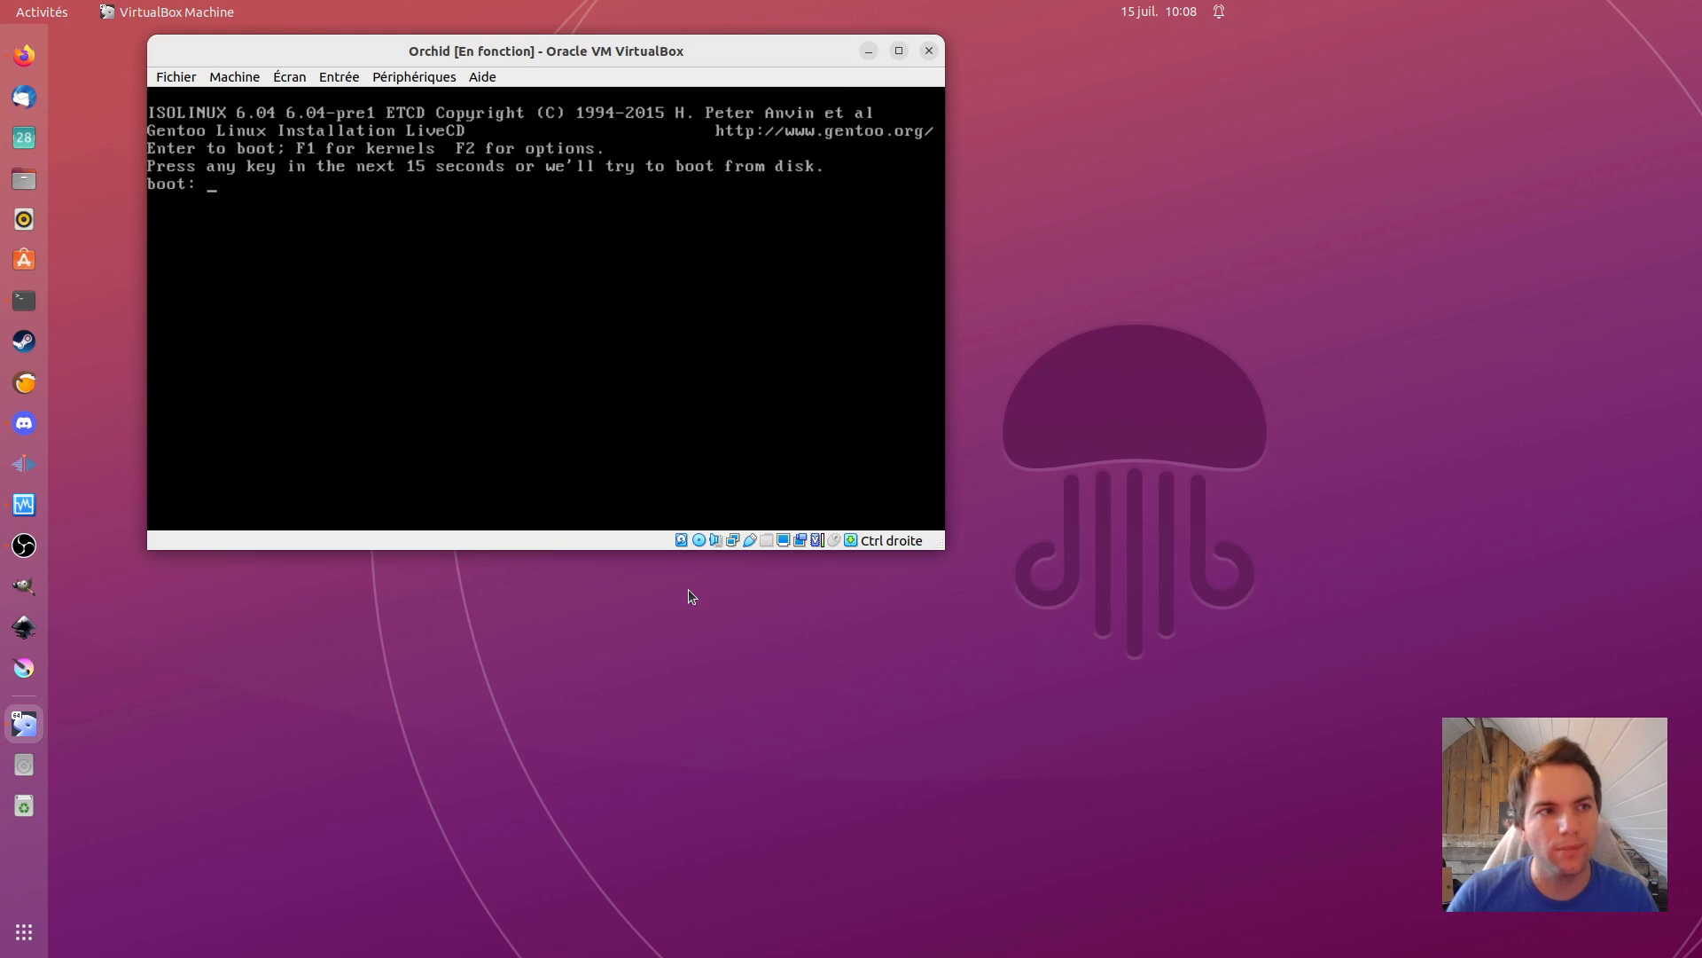
Step: Remove orchid-linux-latest.iso from the virtual optical drive and reset the machine to boot from its hard disk
click(400, 77)
mouse_move(442, 101)
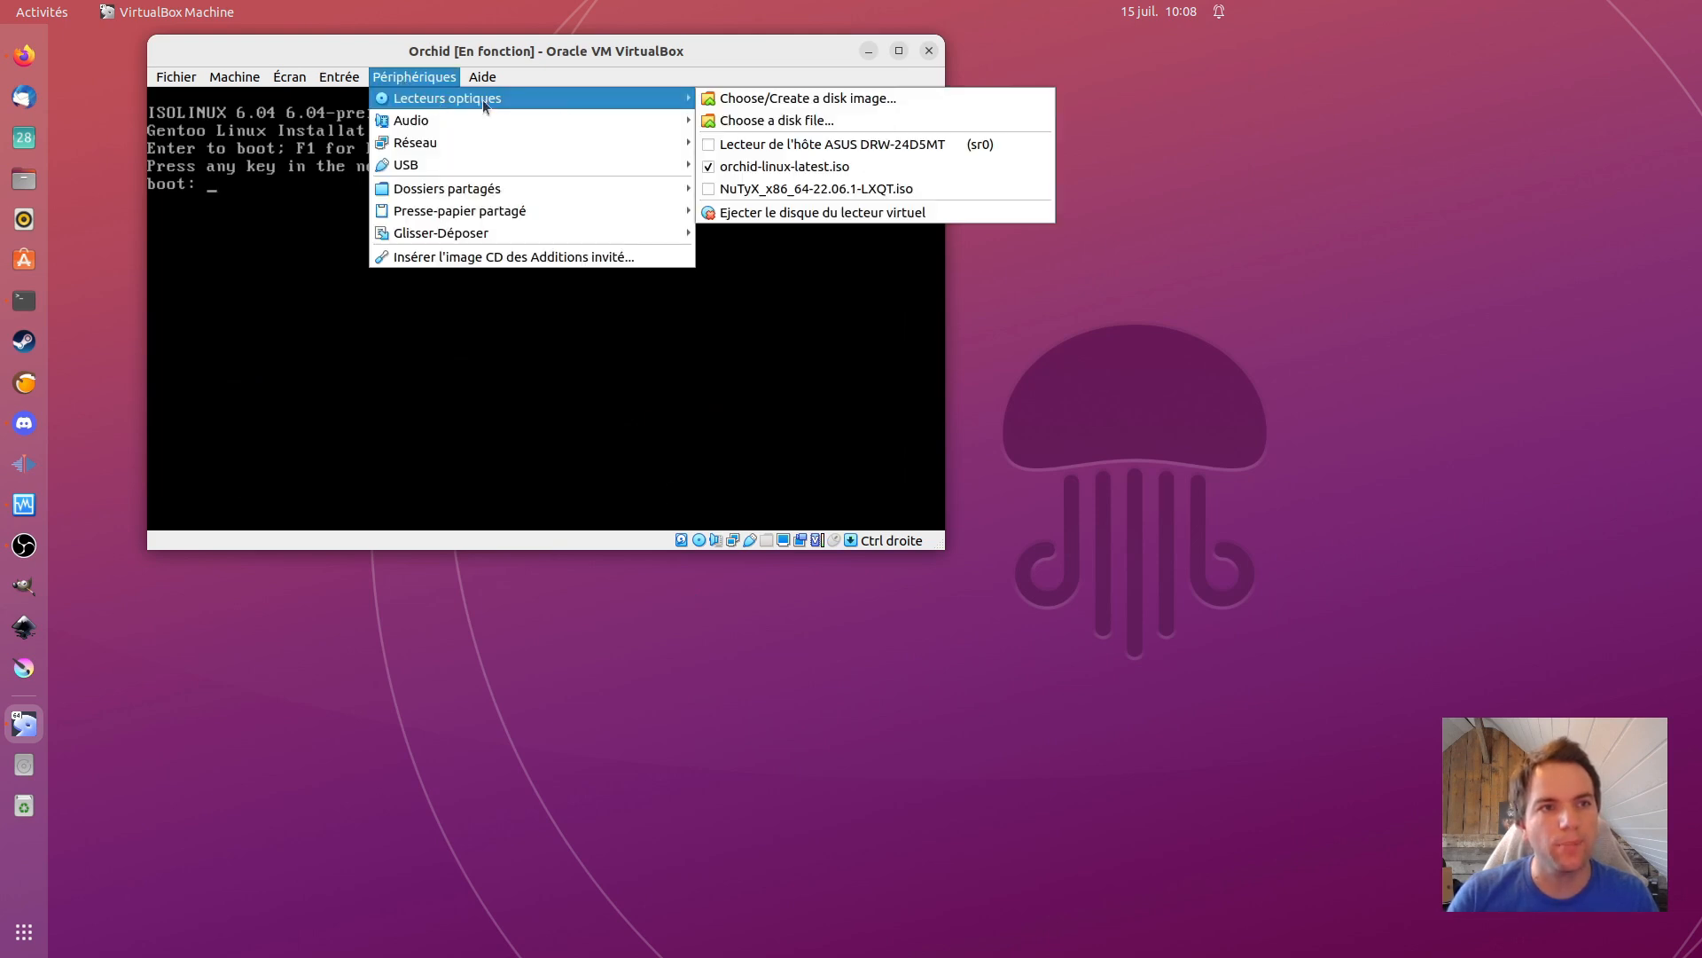
click(752, 167)
click(234, 77)
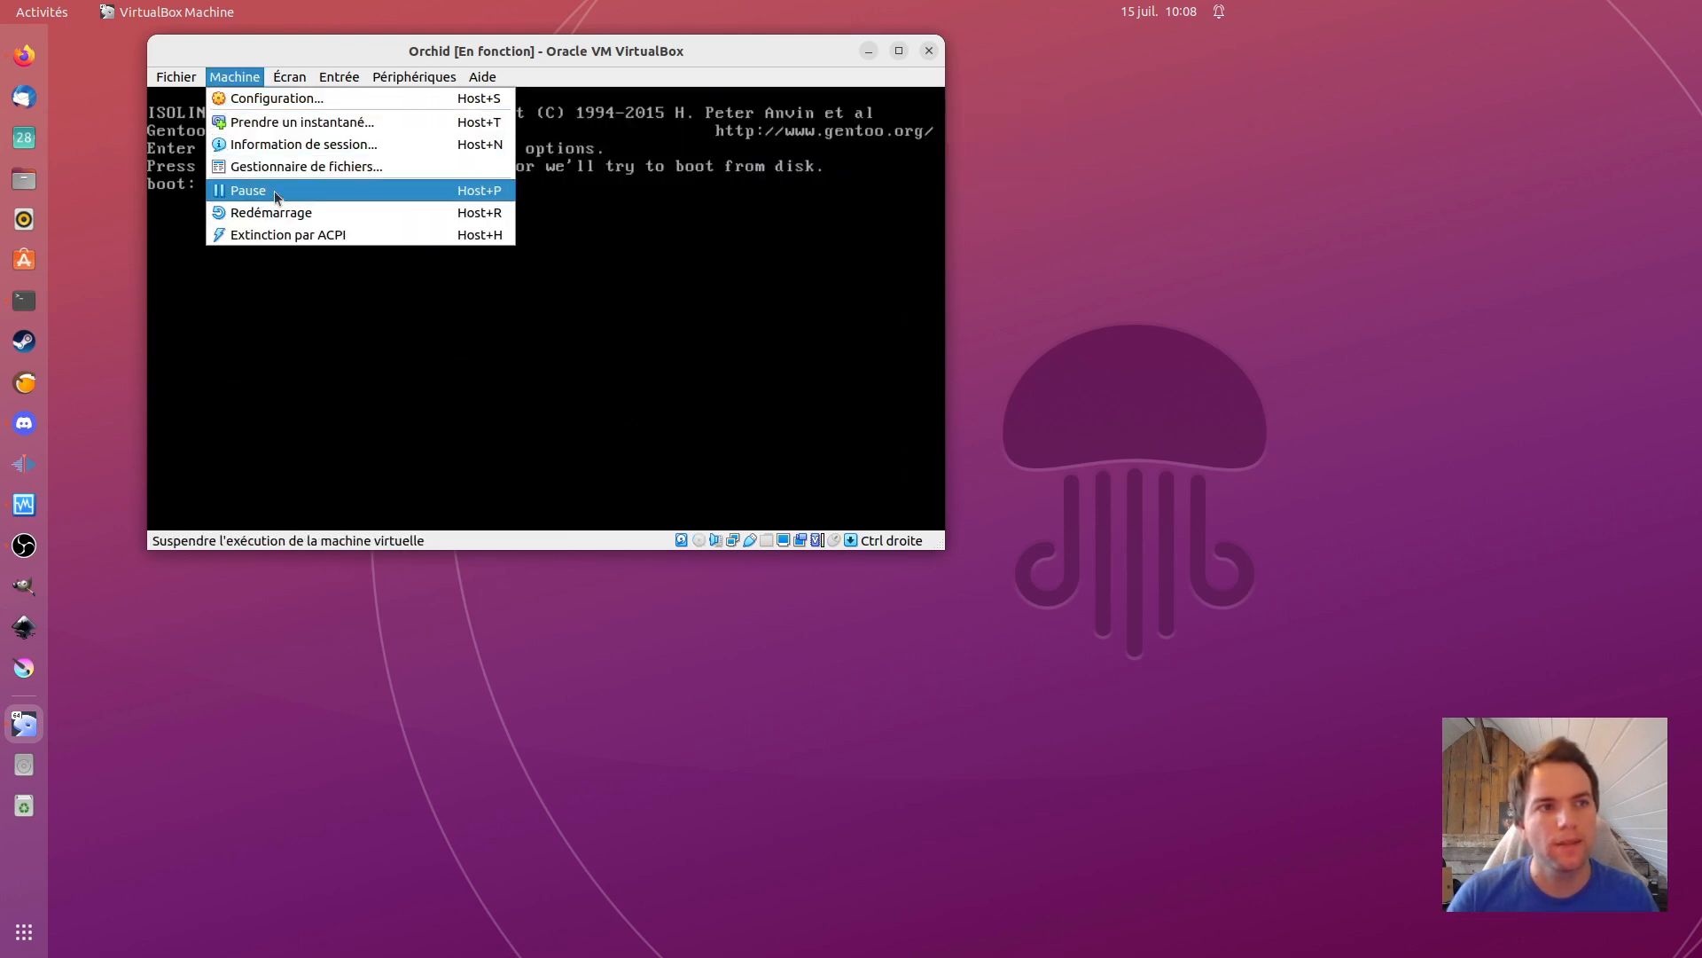
click(284, 214)
click(576, 391)
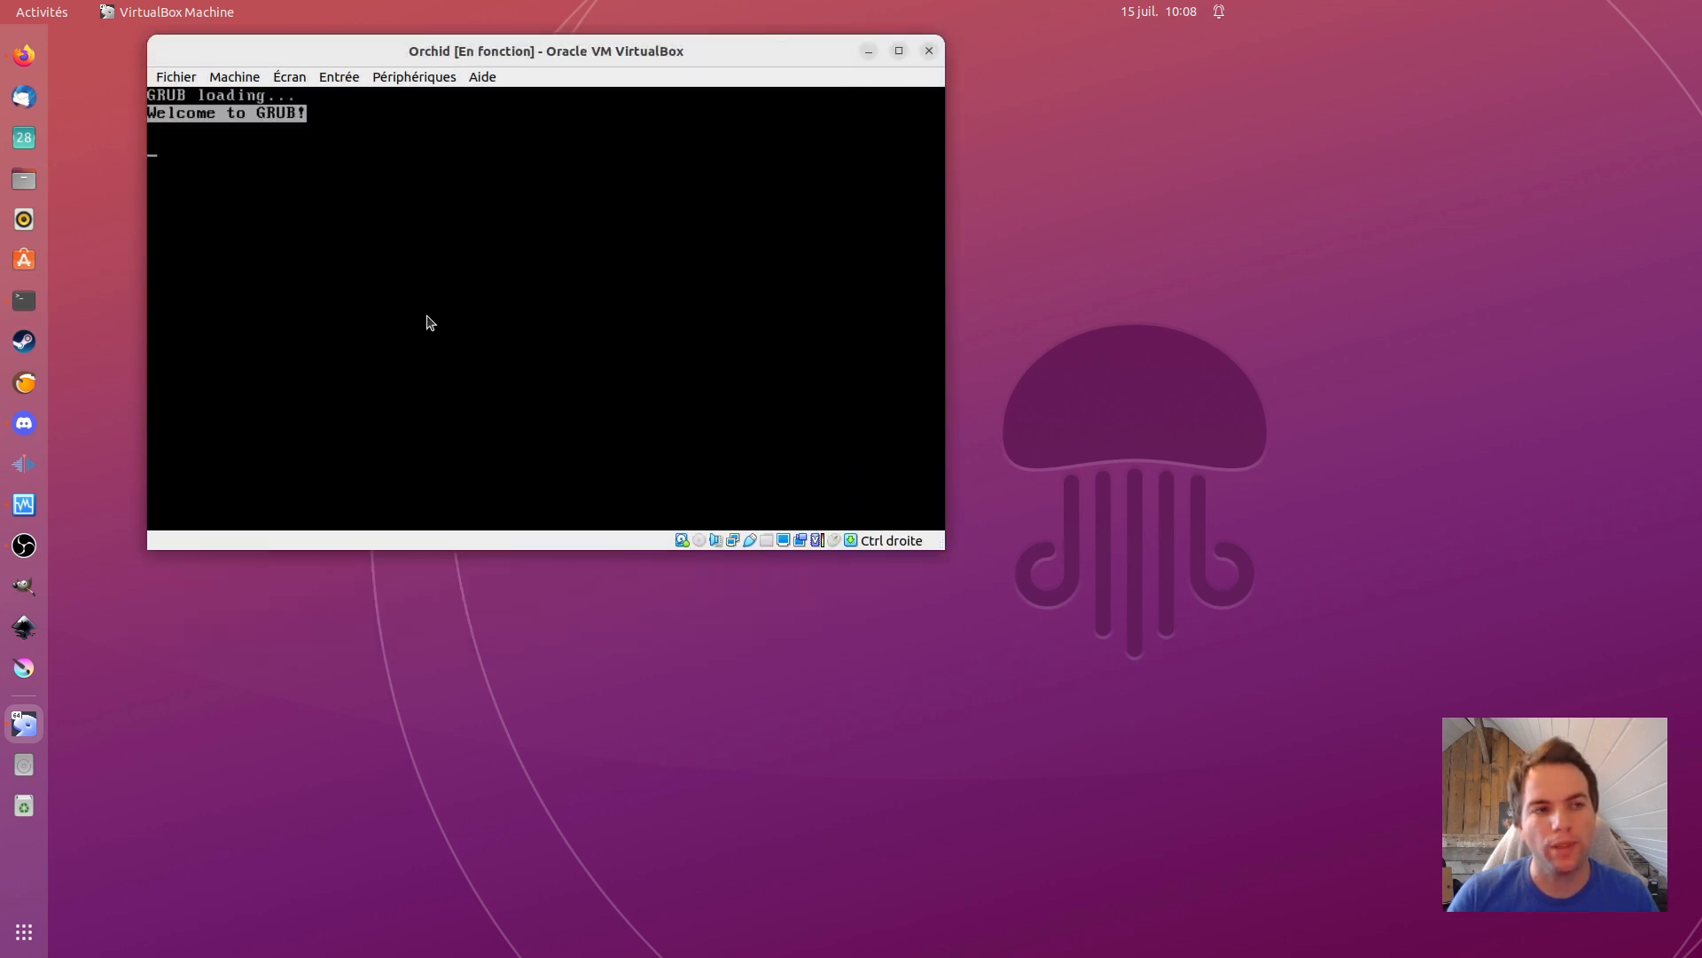
Step: Boot the installed Orchid Linux from GRUB and log in to the Xfce desktop with the account password
key(Return)
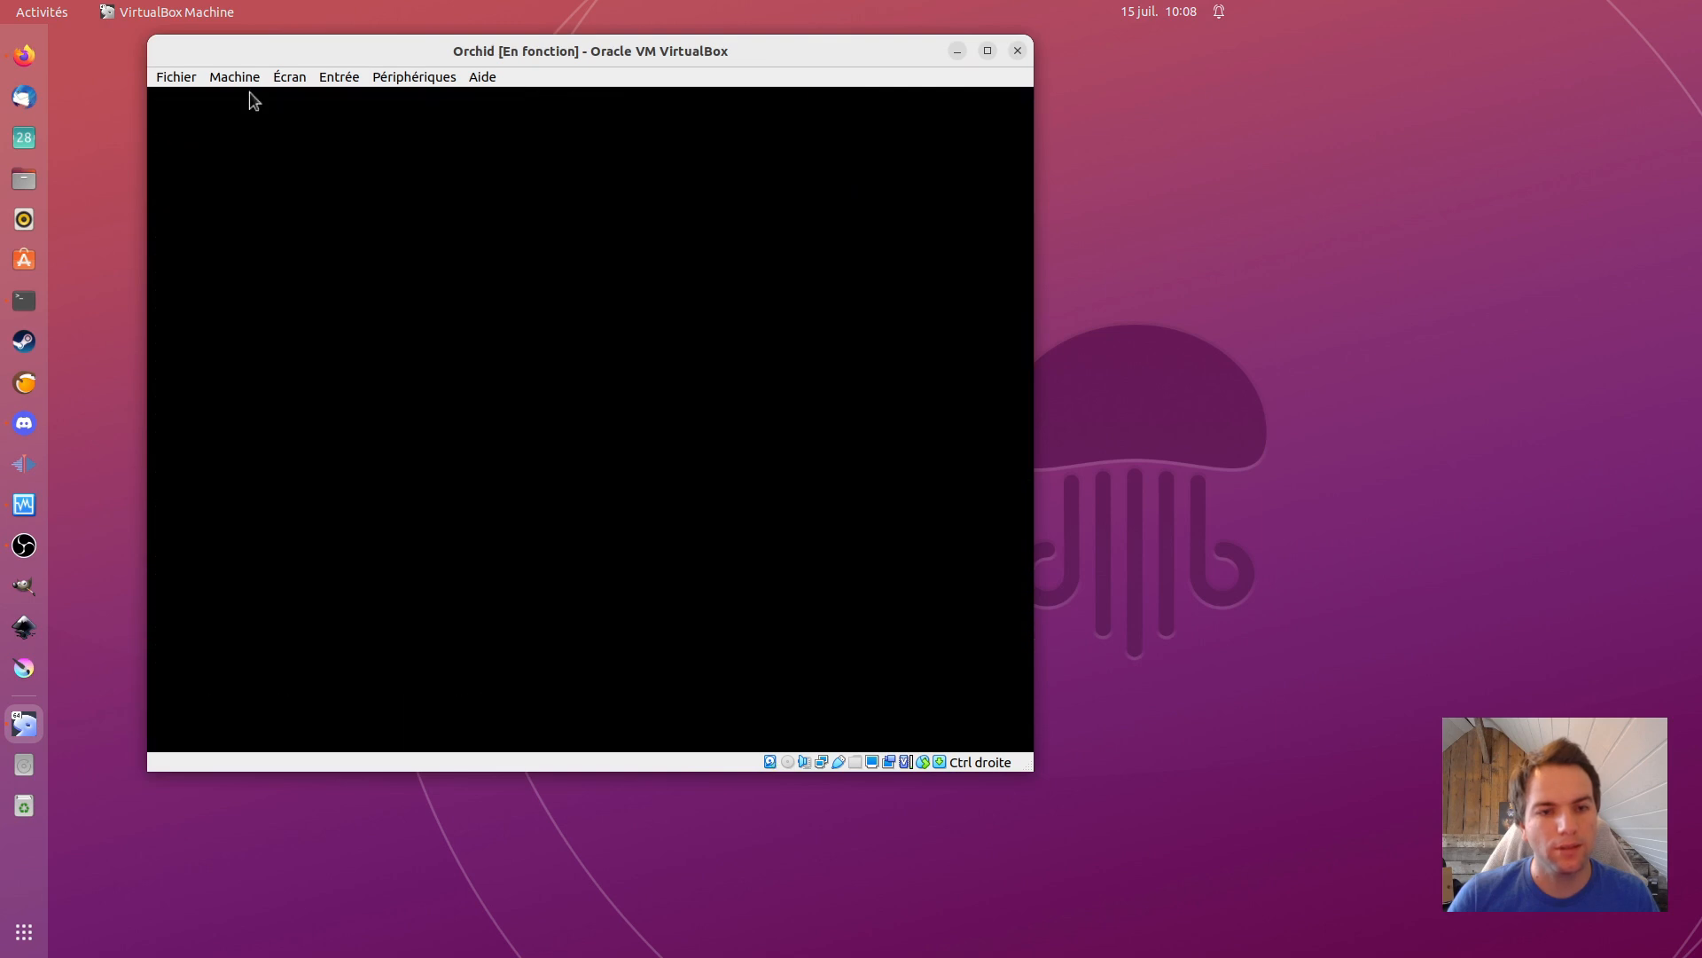
text(•••••••)
key(Return)
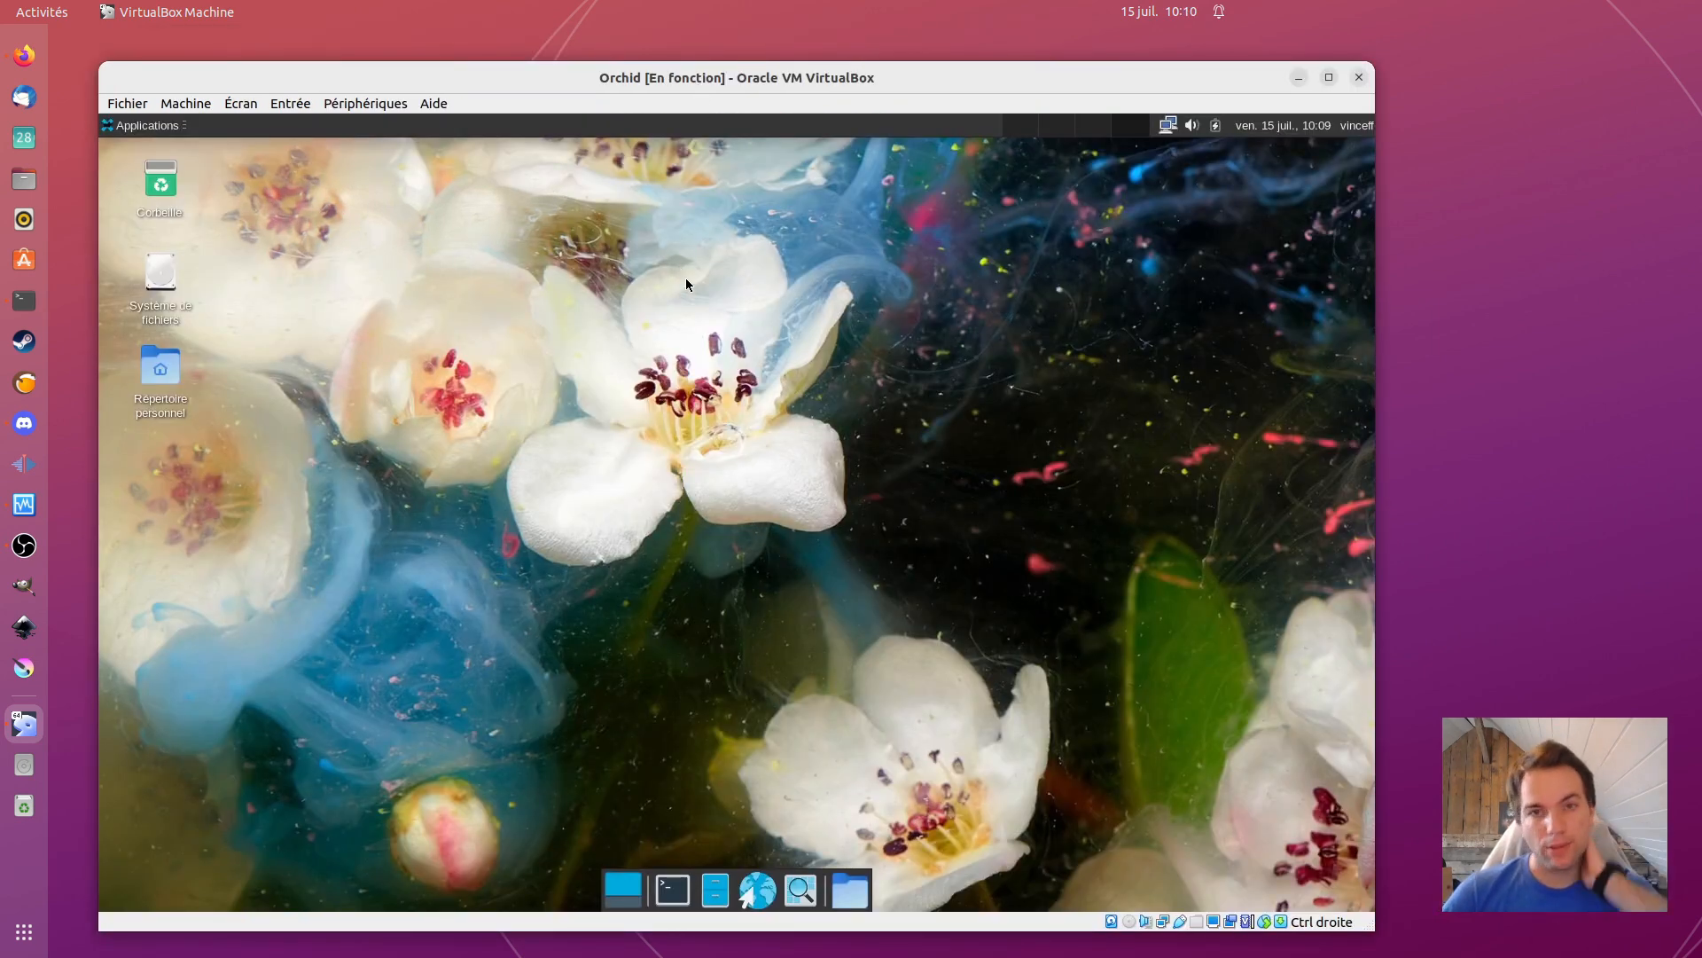
Step: Open a terminal and browse the desktop's application categories, including Internet, Autres, Multimédia and Wine
click(672, 890)
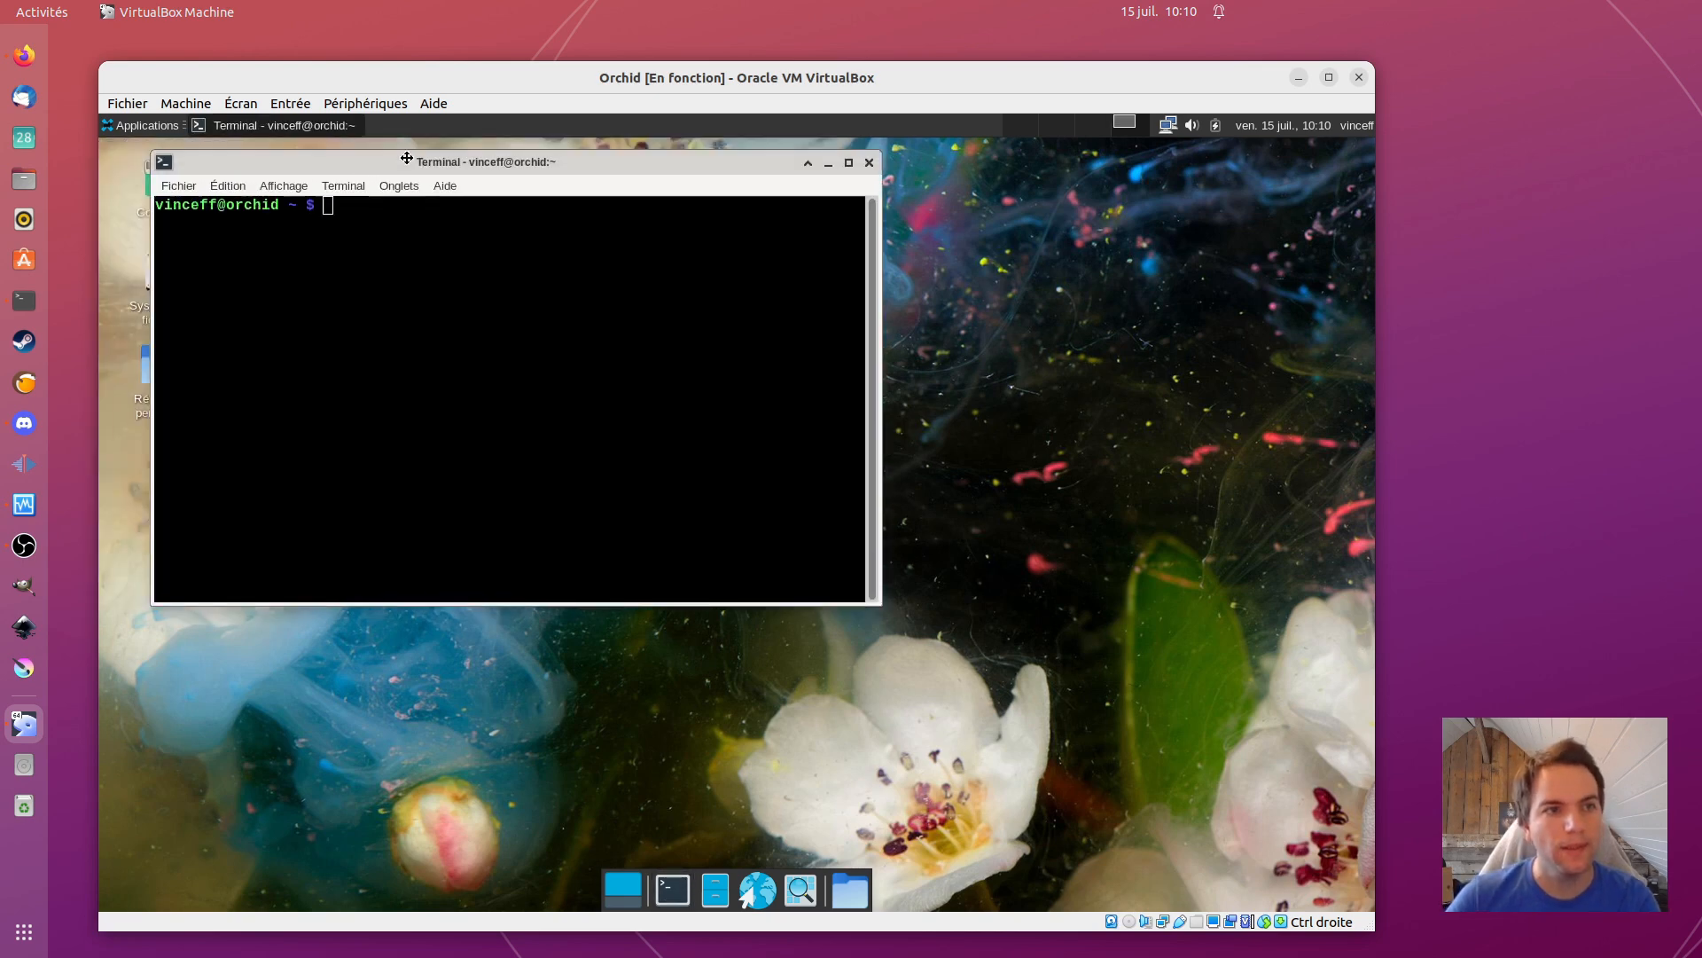
click(144, 125)
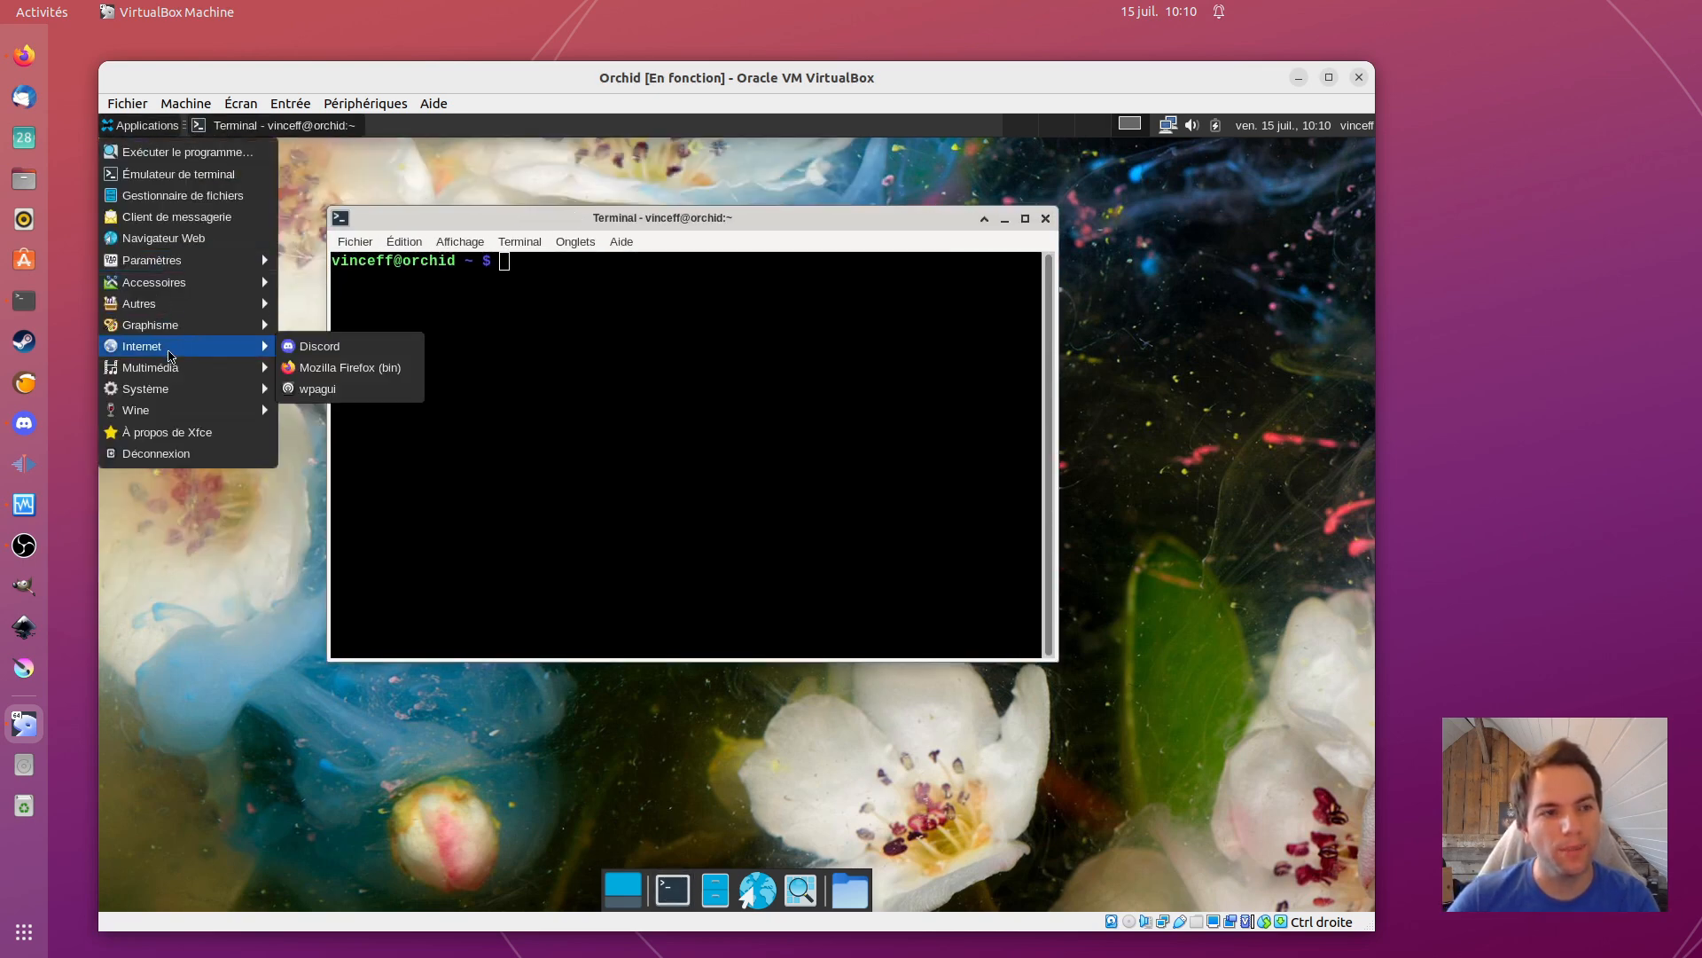
mouse_move(193, 285)
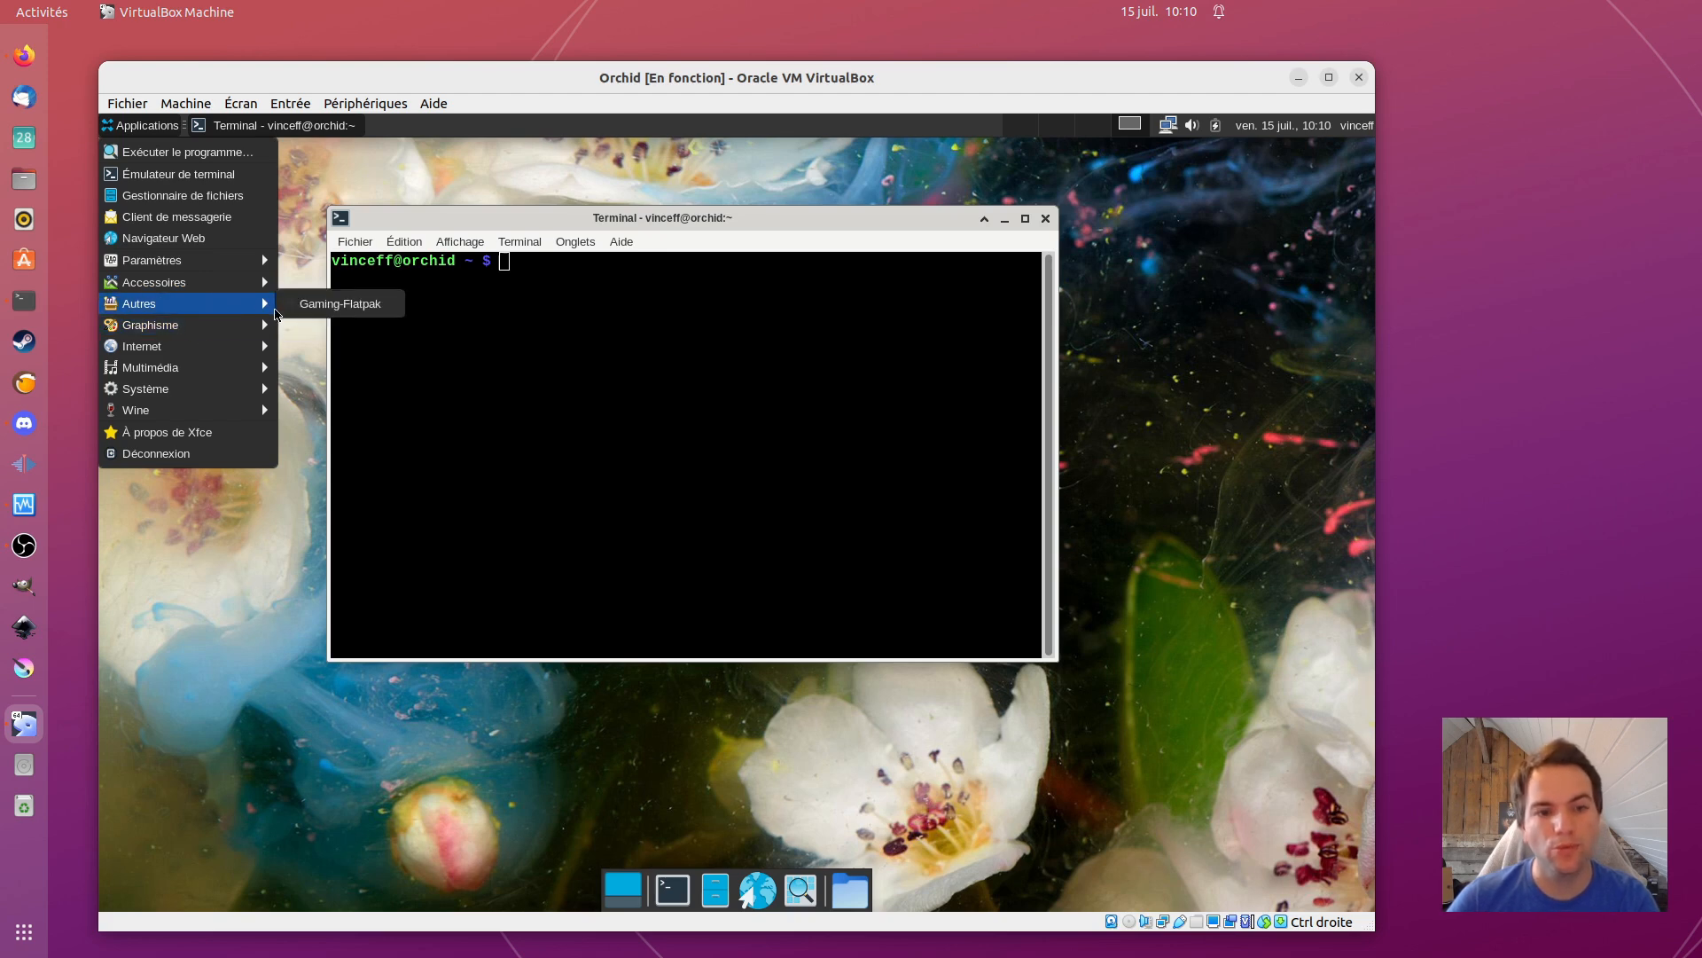
mouse_move(262, 337)
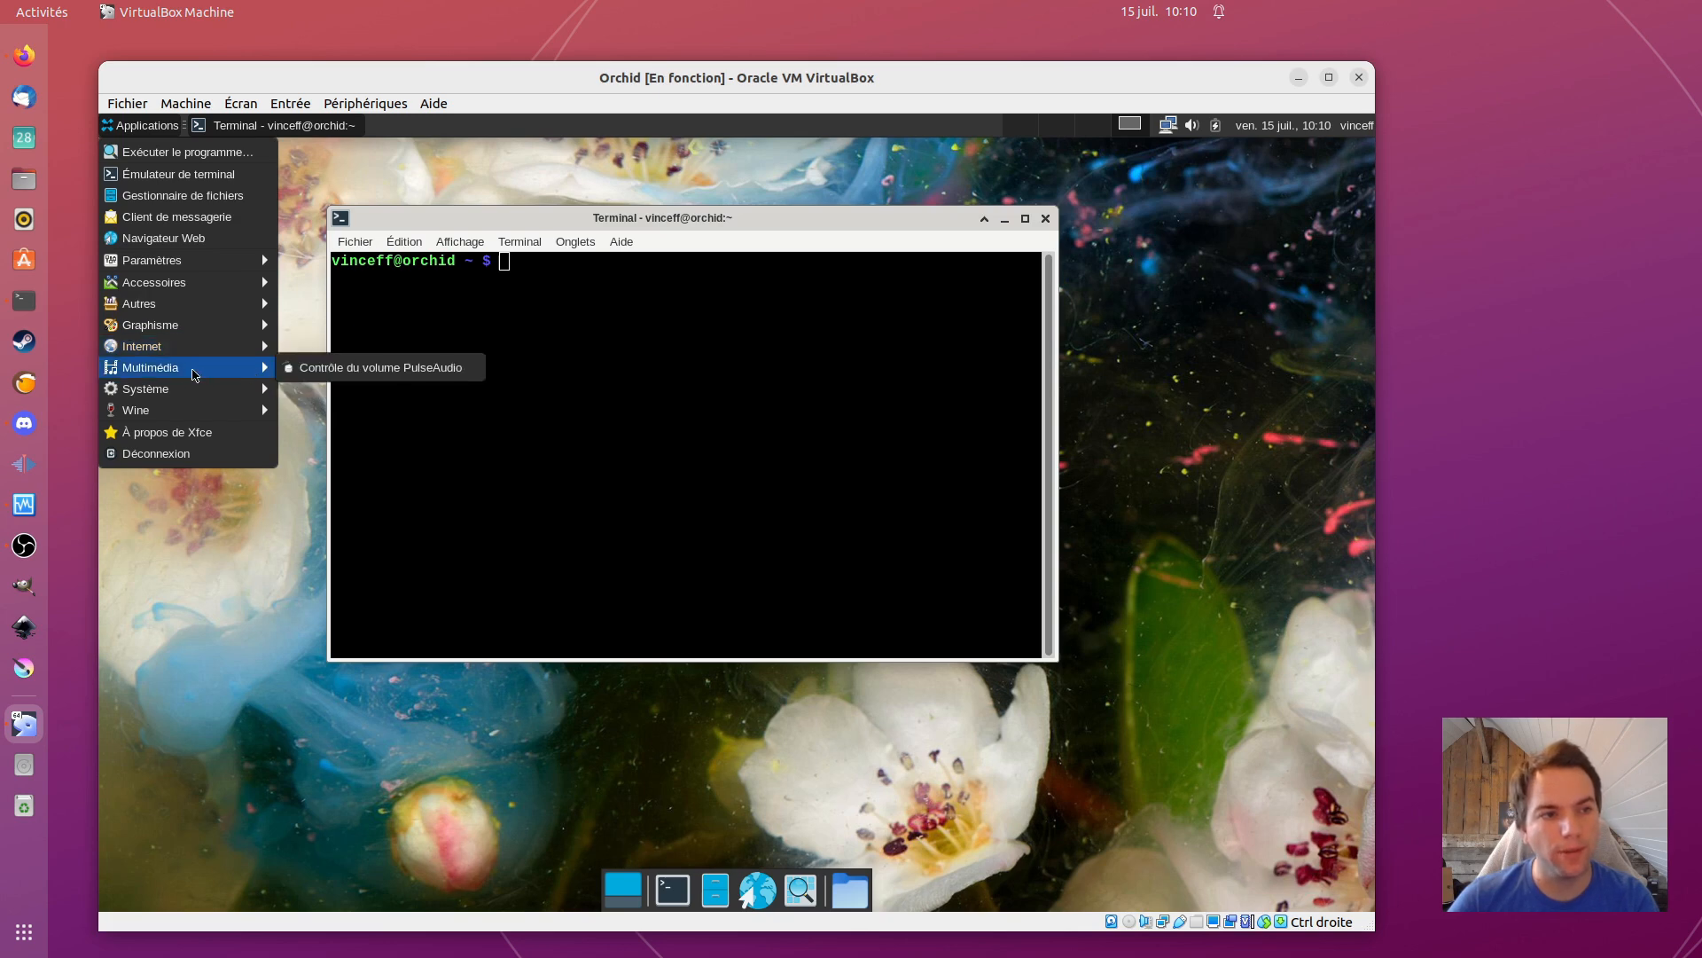
mouse_move(189, 394)
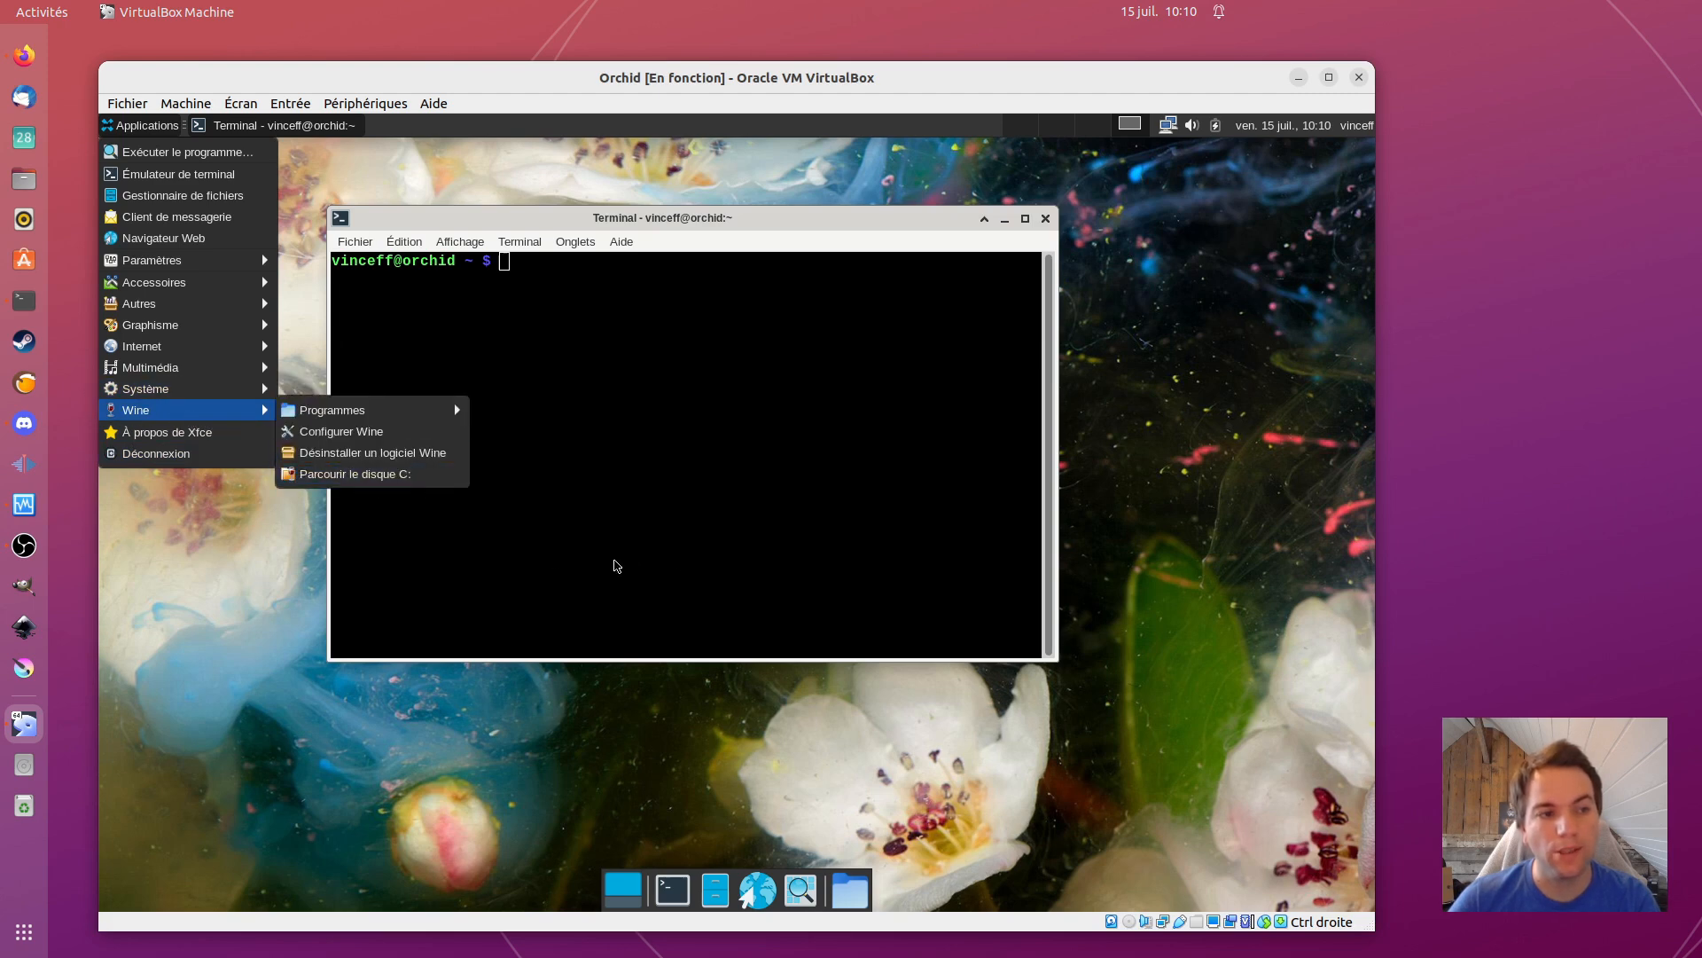
click(556, 550)
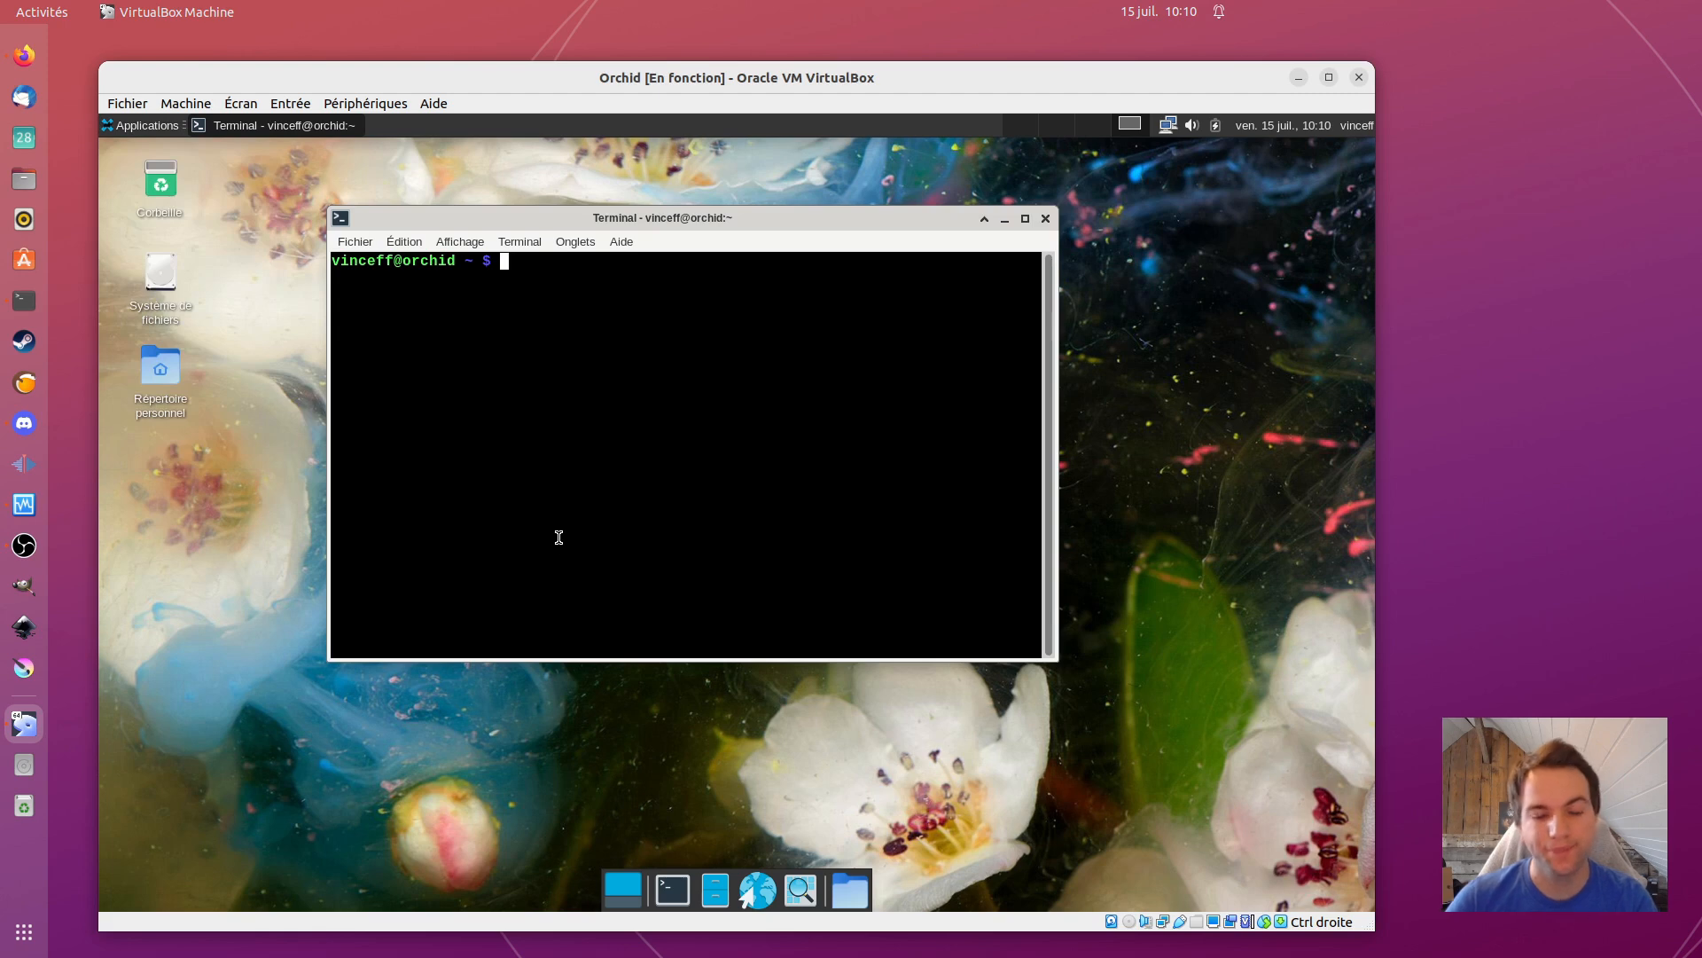
Step: Run orchid-help in the terminal and make the window taller while reading the install, delete and update entries
text(id)
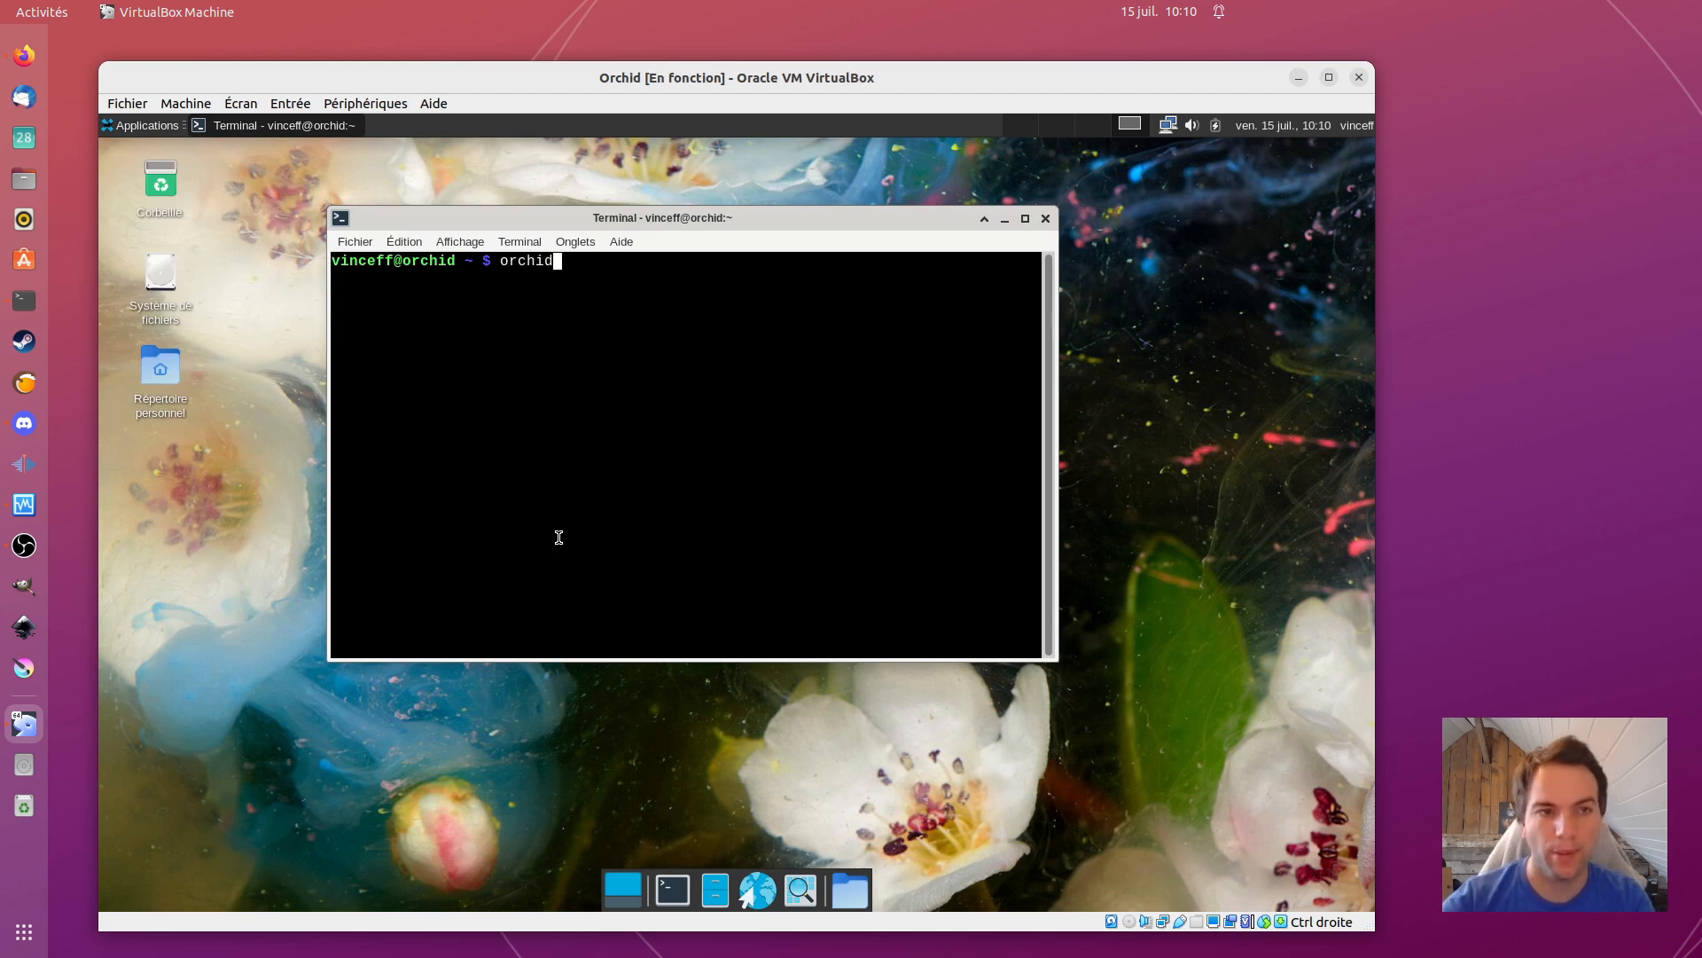
text(-help)
key(Return)
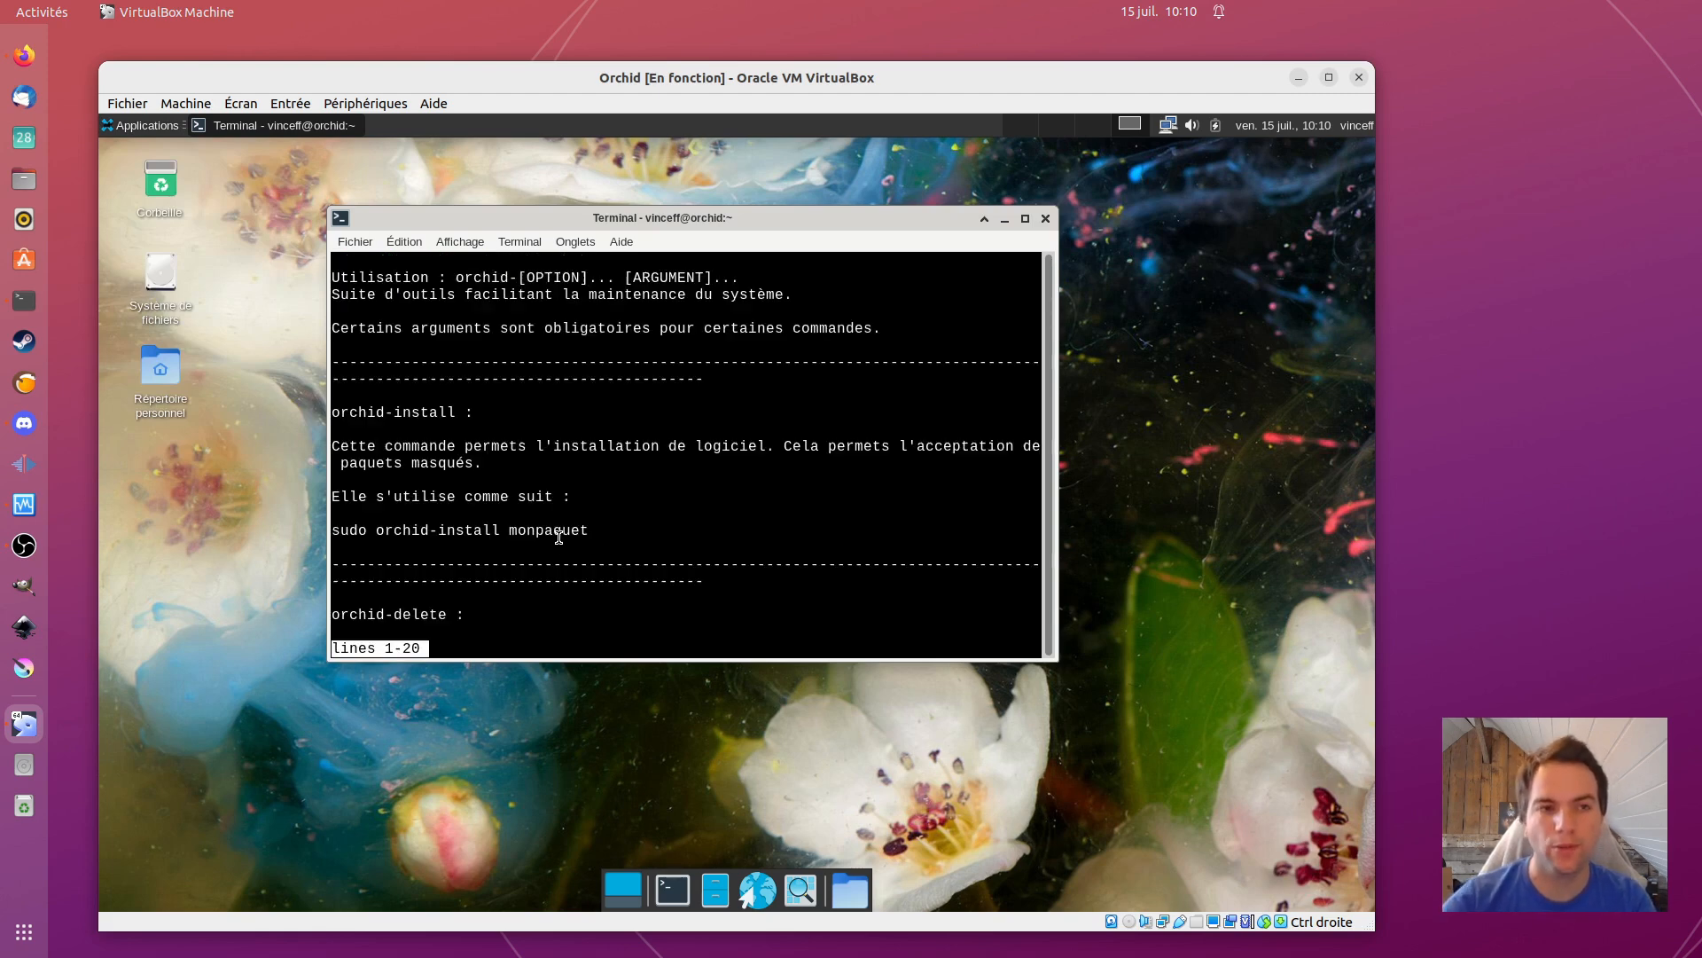
scroll(570, 521, down, 2)
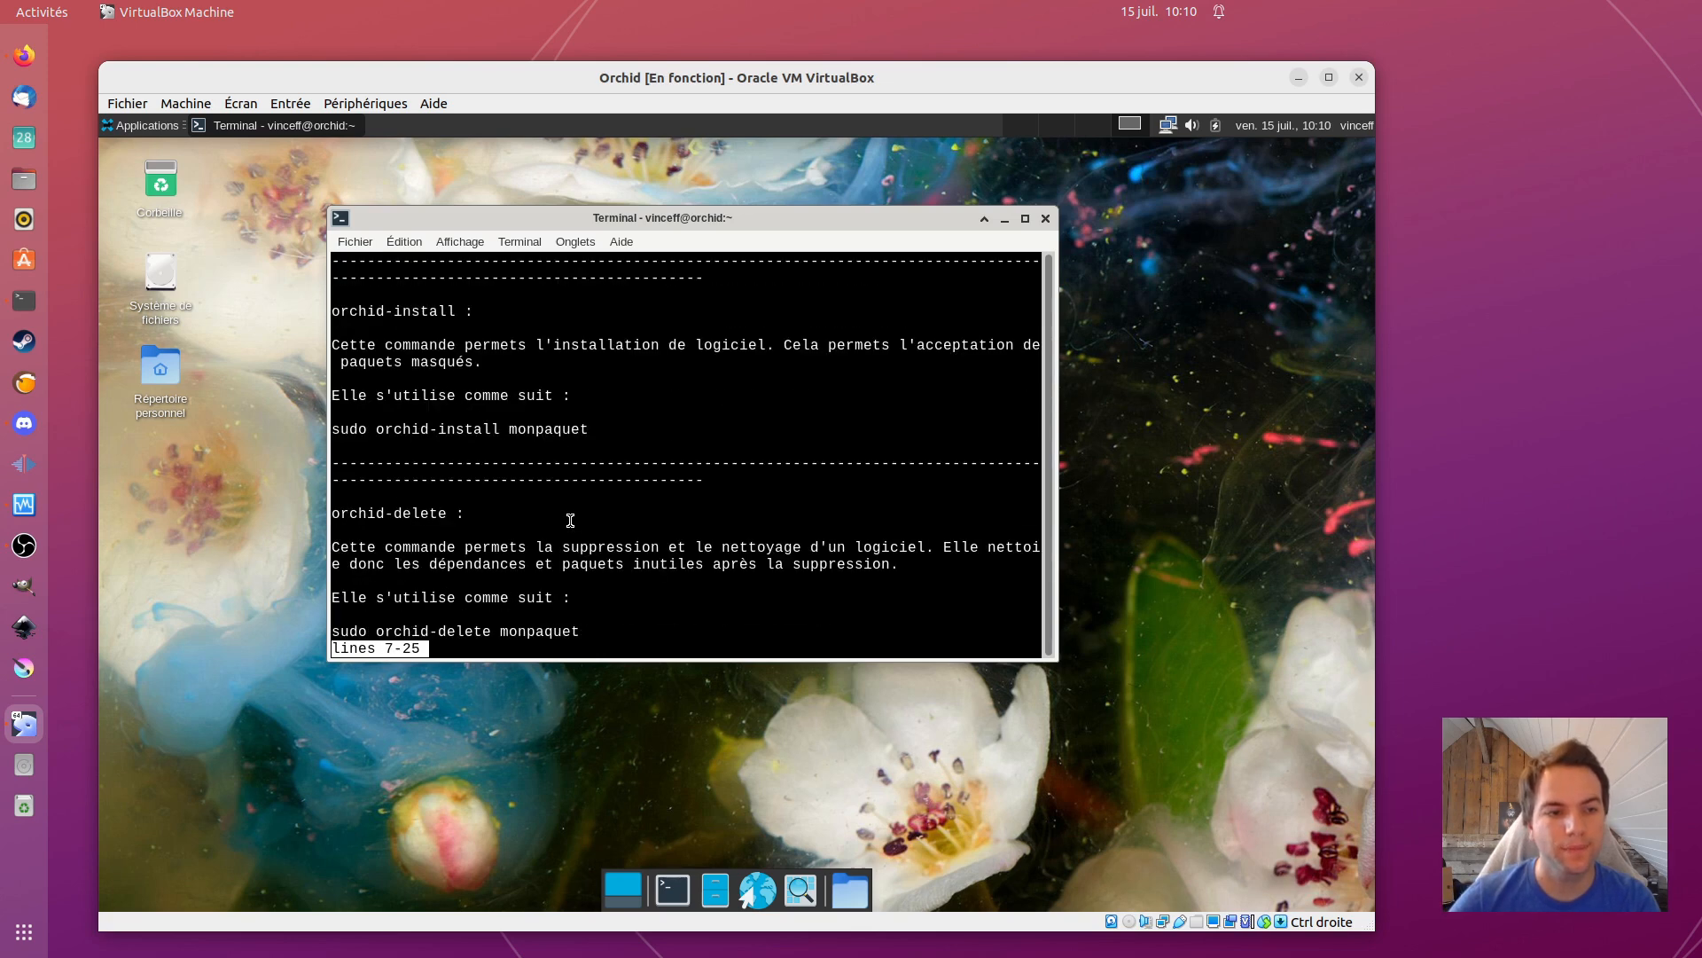
scroll(570, 521, down, 3)
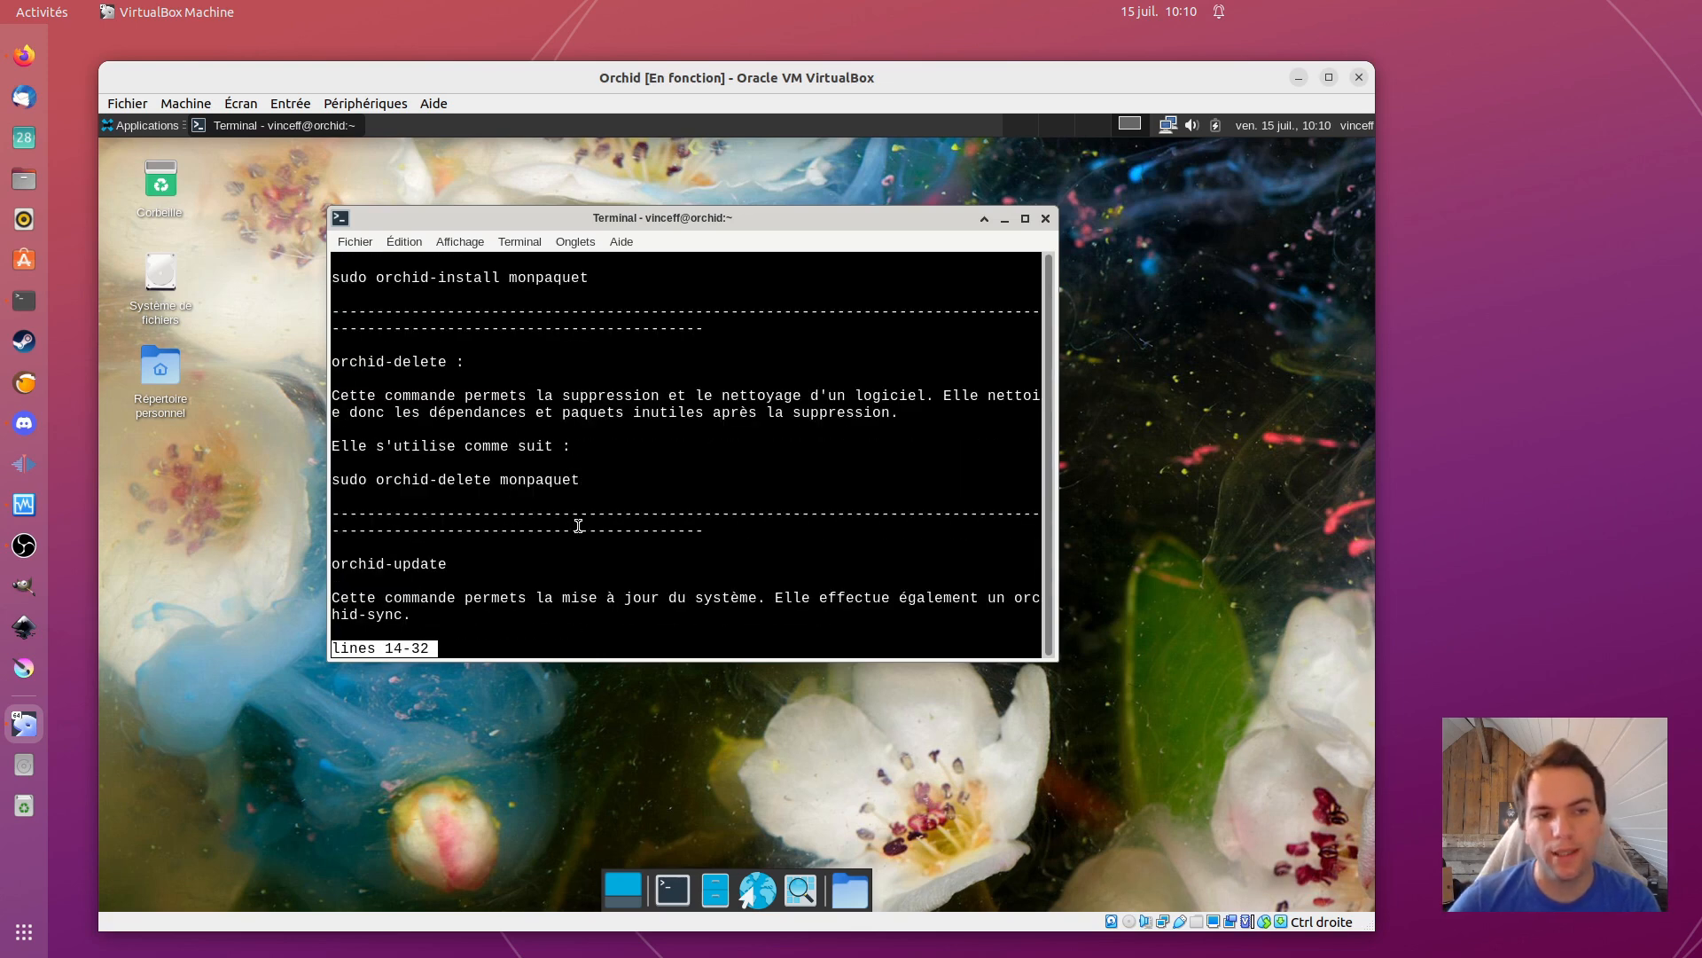
scroll(578, 526, down, 2)
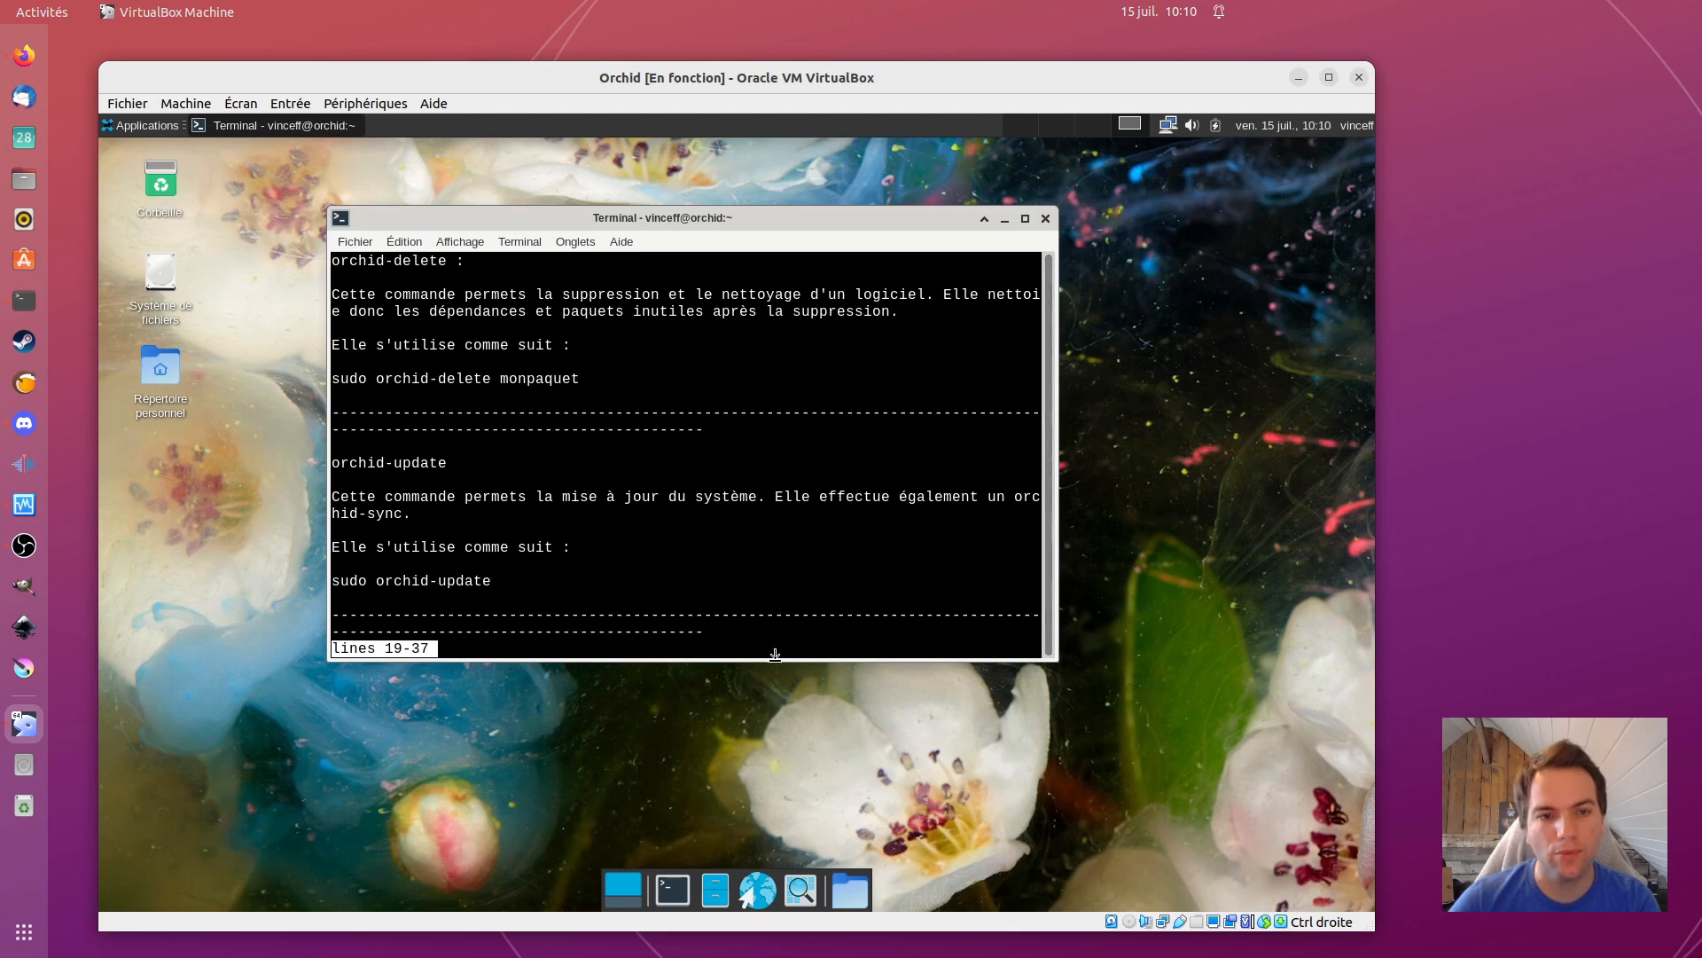
drag(769, 661, 770, 796)
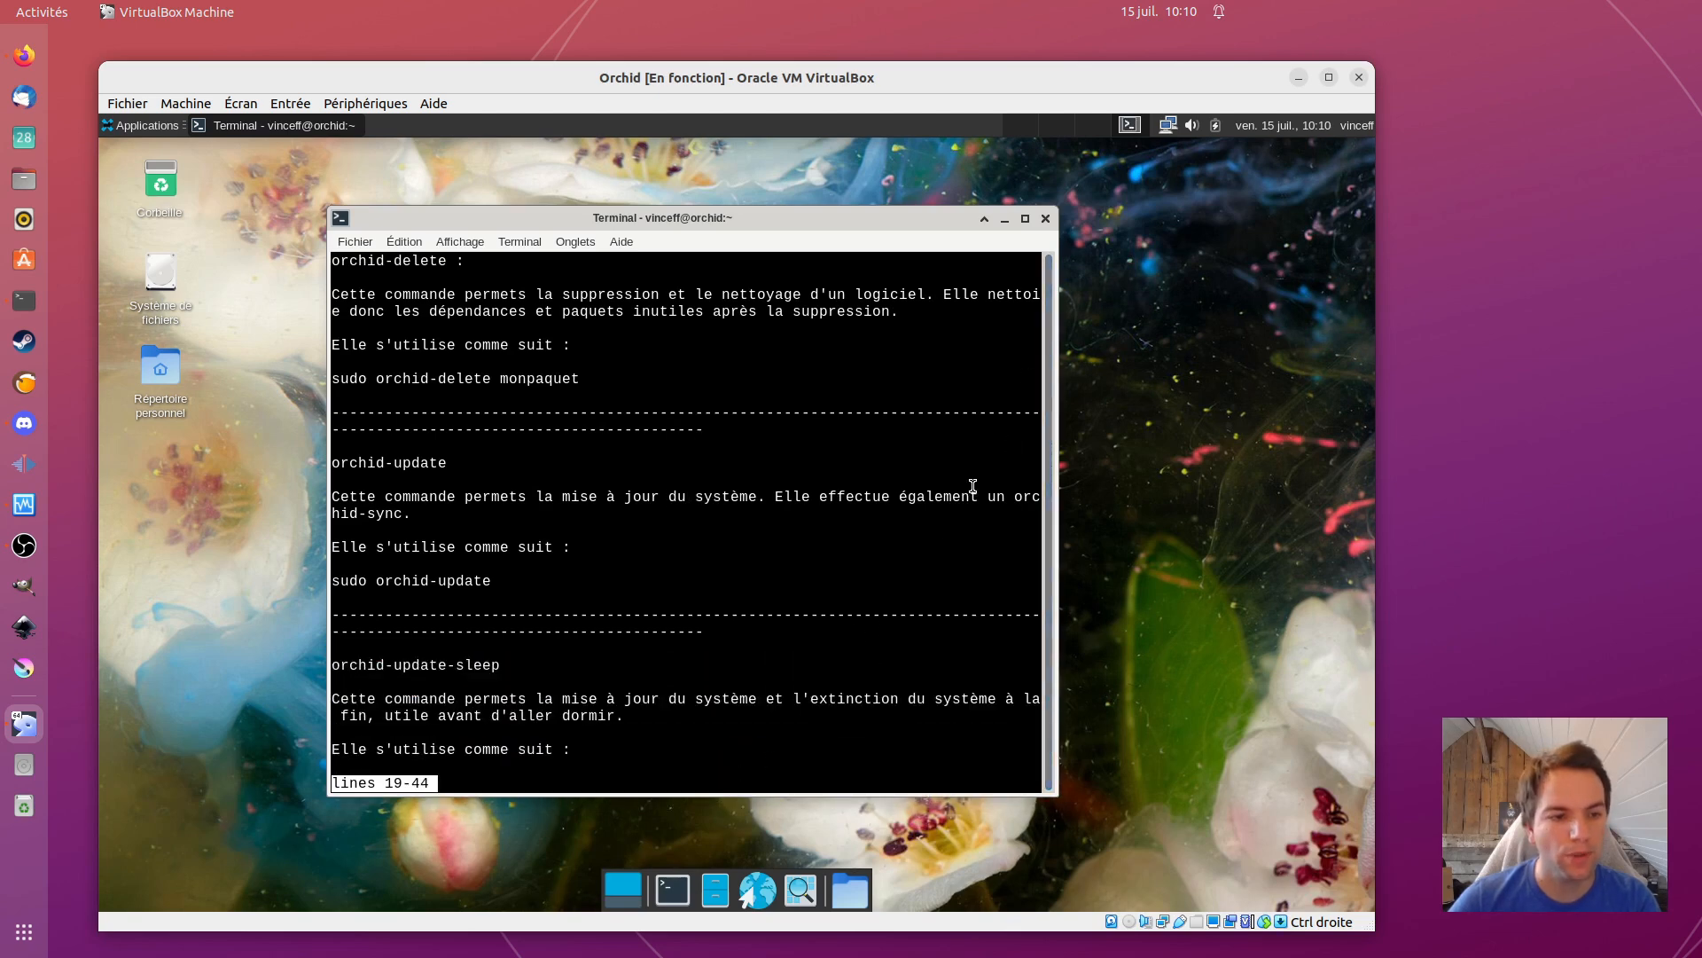
Step: Examine the orchid-update-sleep entry in the help text and return to the beginning of the reference
key(Down)
key(Down)
key(Down)
key(Down)
key(Down)
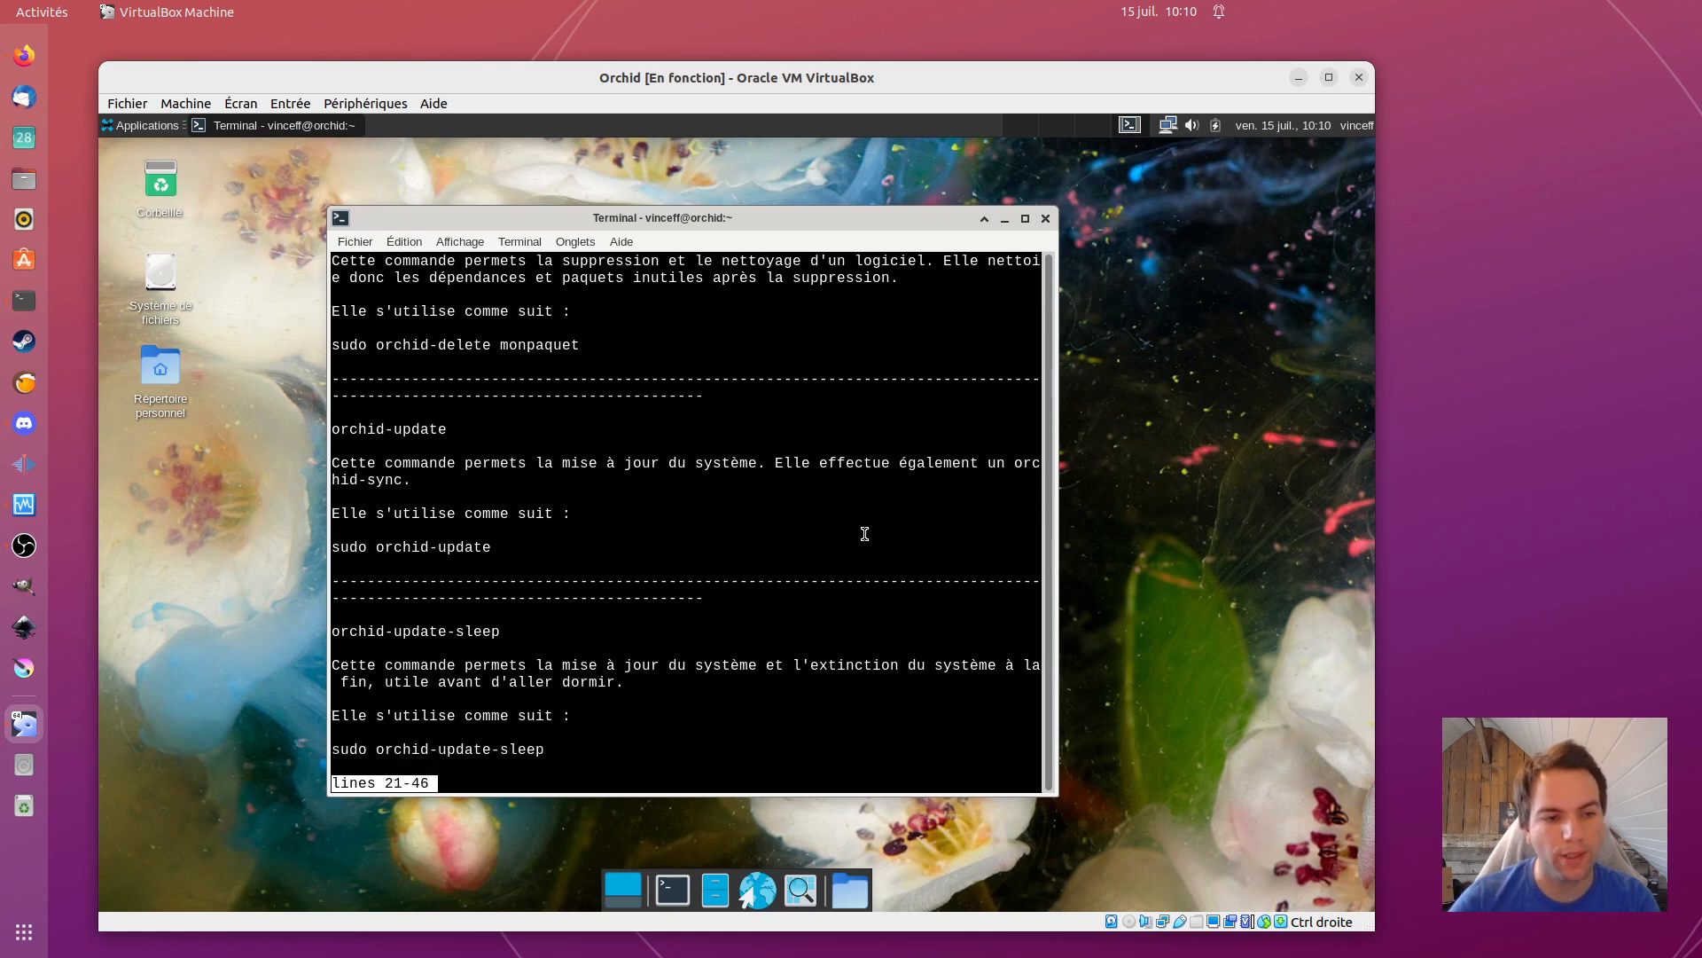
key(Up)
key(Up)
key(Up)
key(Up)
key(Up)
key(Up)
key(Up)
key(Up)
key(Up)
key(Up)
key(Up)
key(Up)
key(Up)
key(Up)
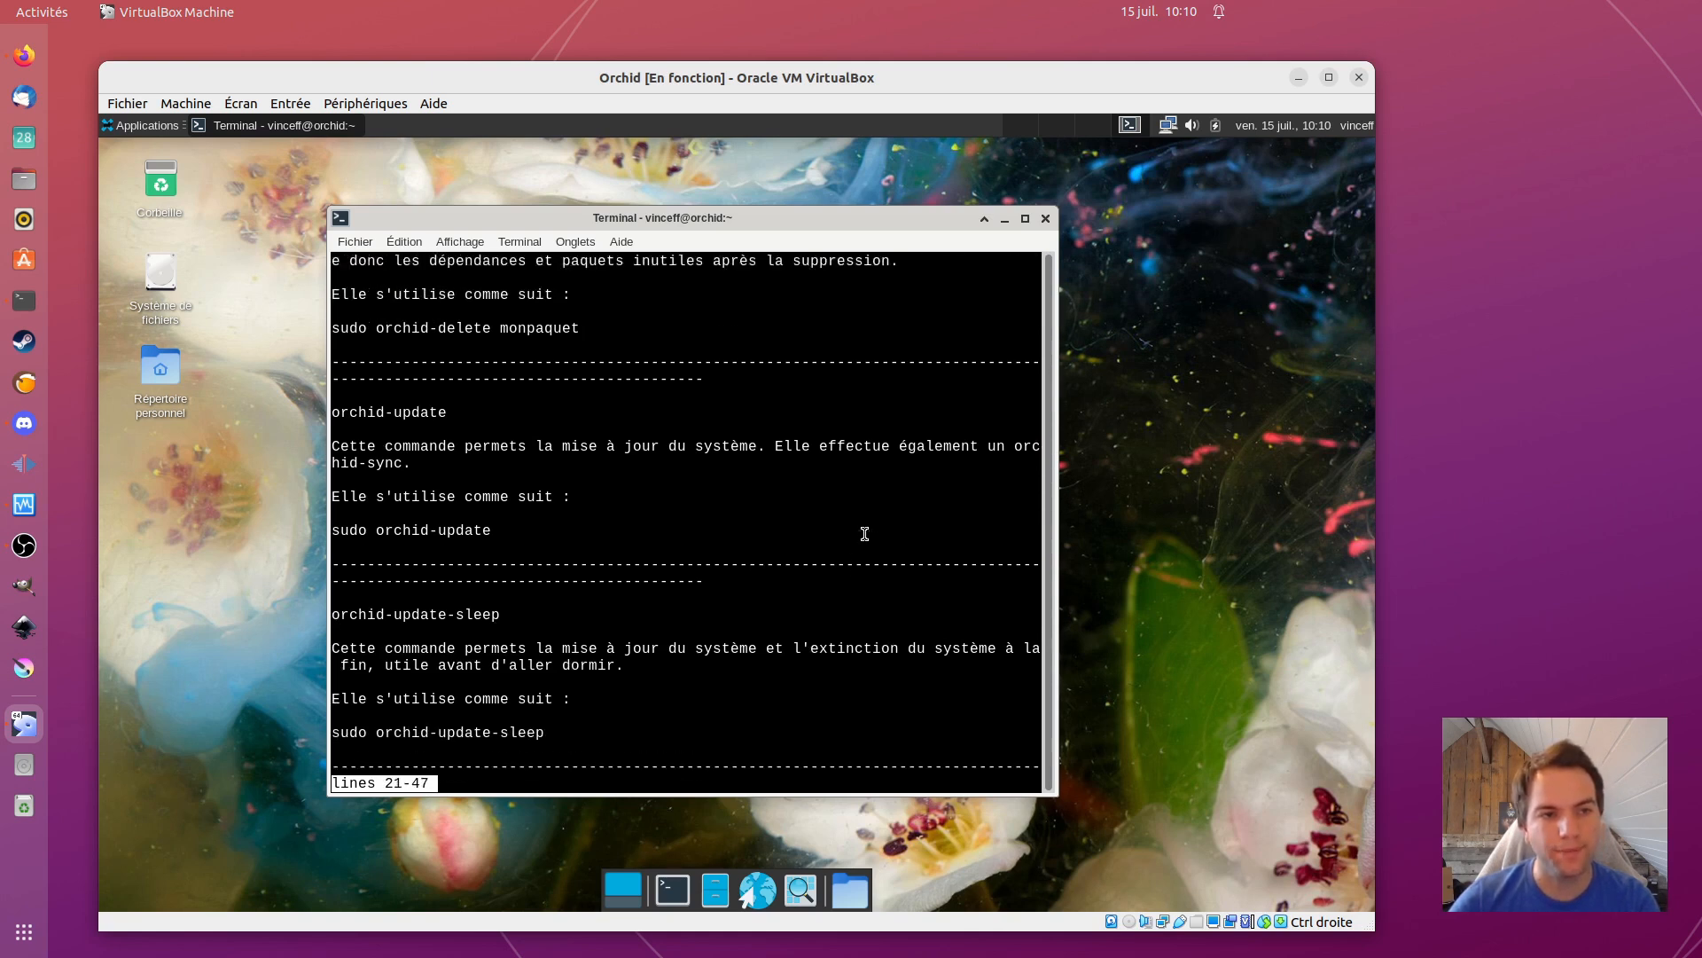
key(Up)
key(Up)
key(Up)
key(Up)
key(Up)
key(Up)
key(Up)
key(Up)
key(Up)
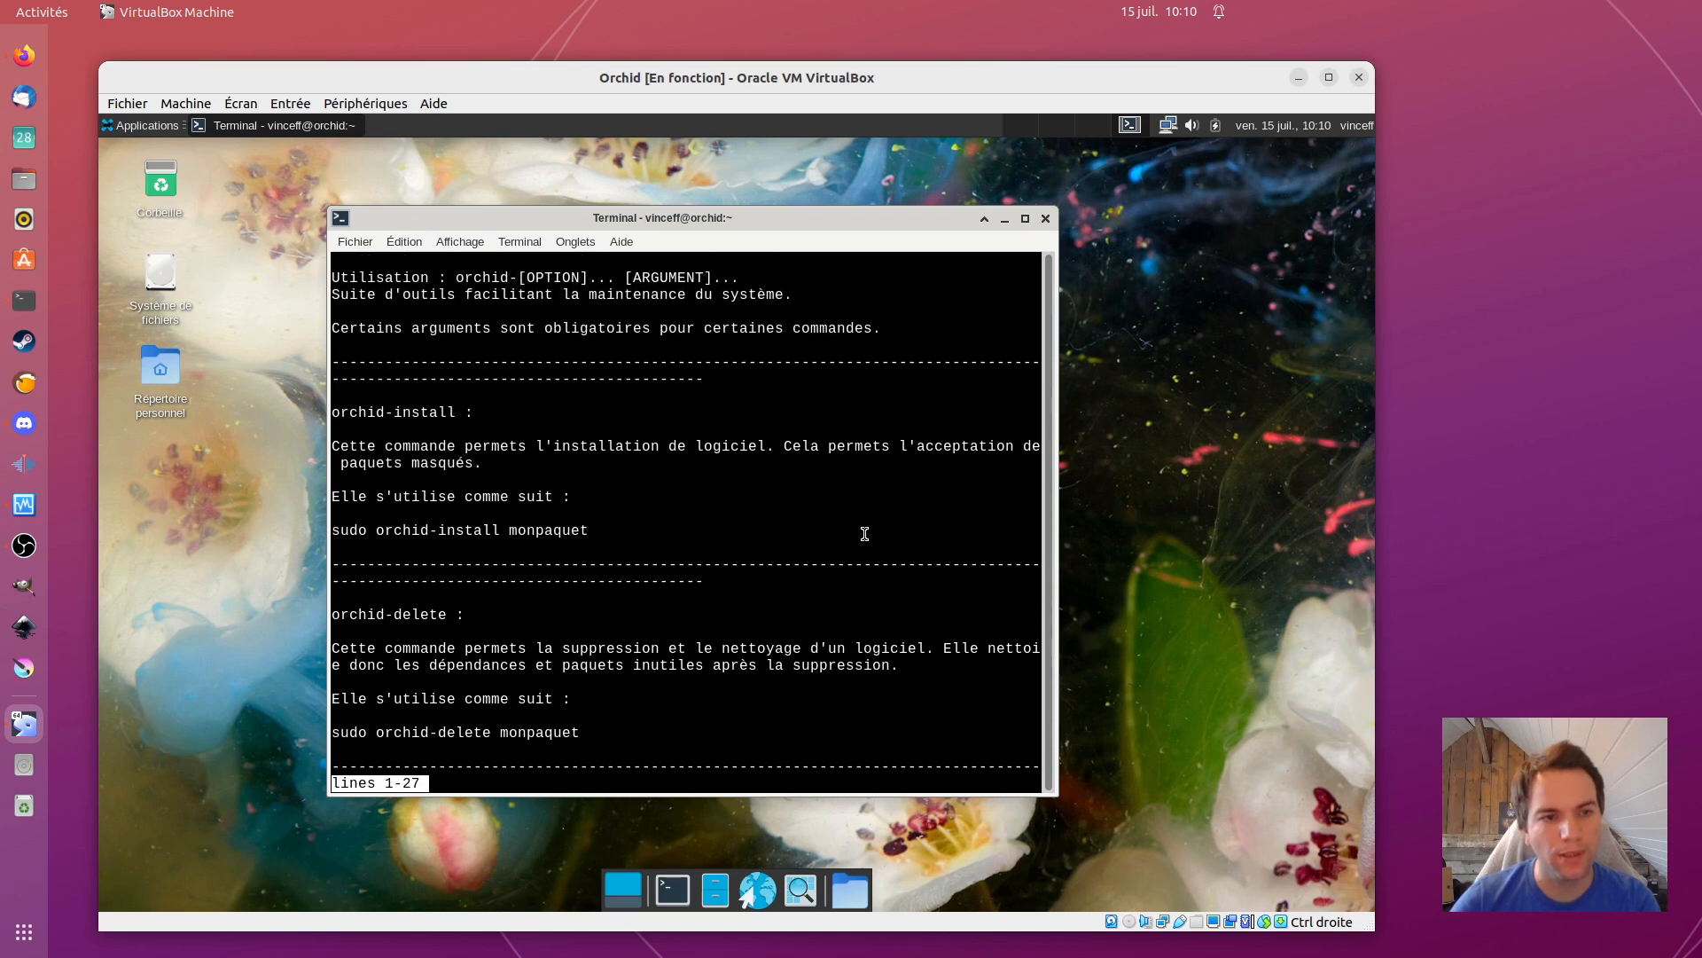
Step: Read the help entries from orchid-install through orchid-update-sleep, highlighting the orchid-update heading
key(Down)
key(Down)
key(Down)
key(Down)
key(Down)
key(Down)
key(Down)
key(Down)
key(Down)
key(Down)
key(Down)
key(Down)
key(Down)
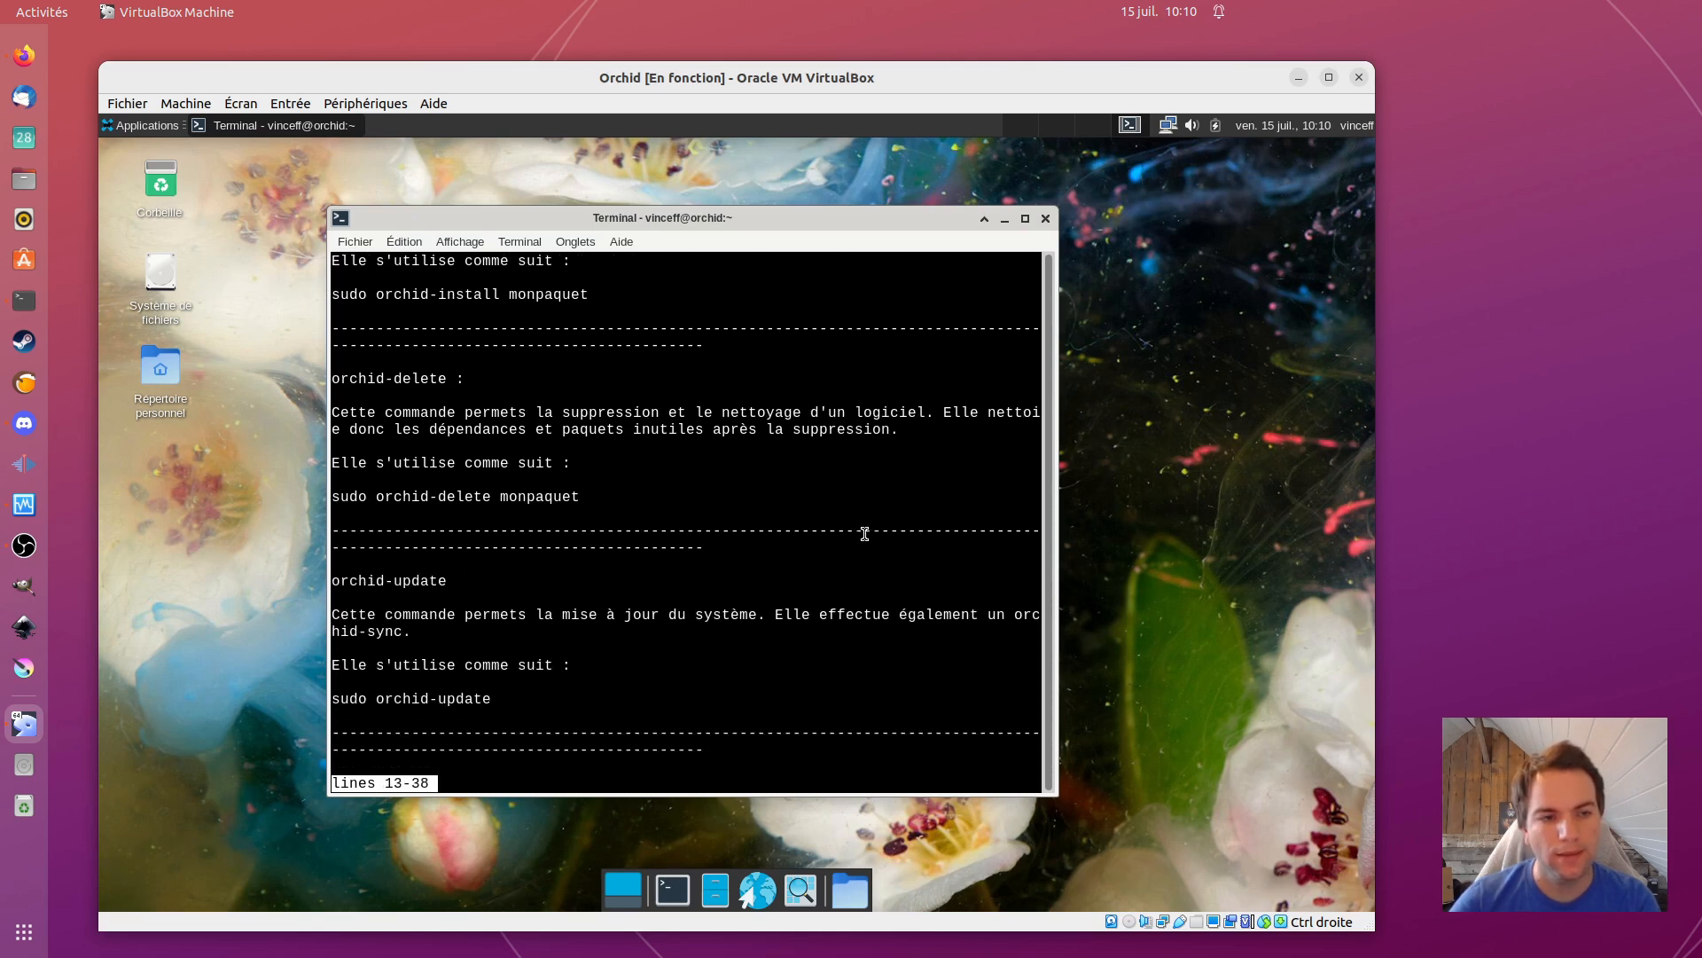
key(Down)
key(Down)
key(Down)
key(Down)
key(Down)
key(Down)
key(Down)
key(Down)
key(Down)
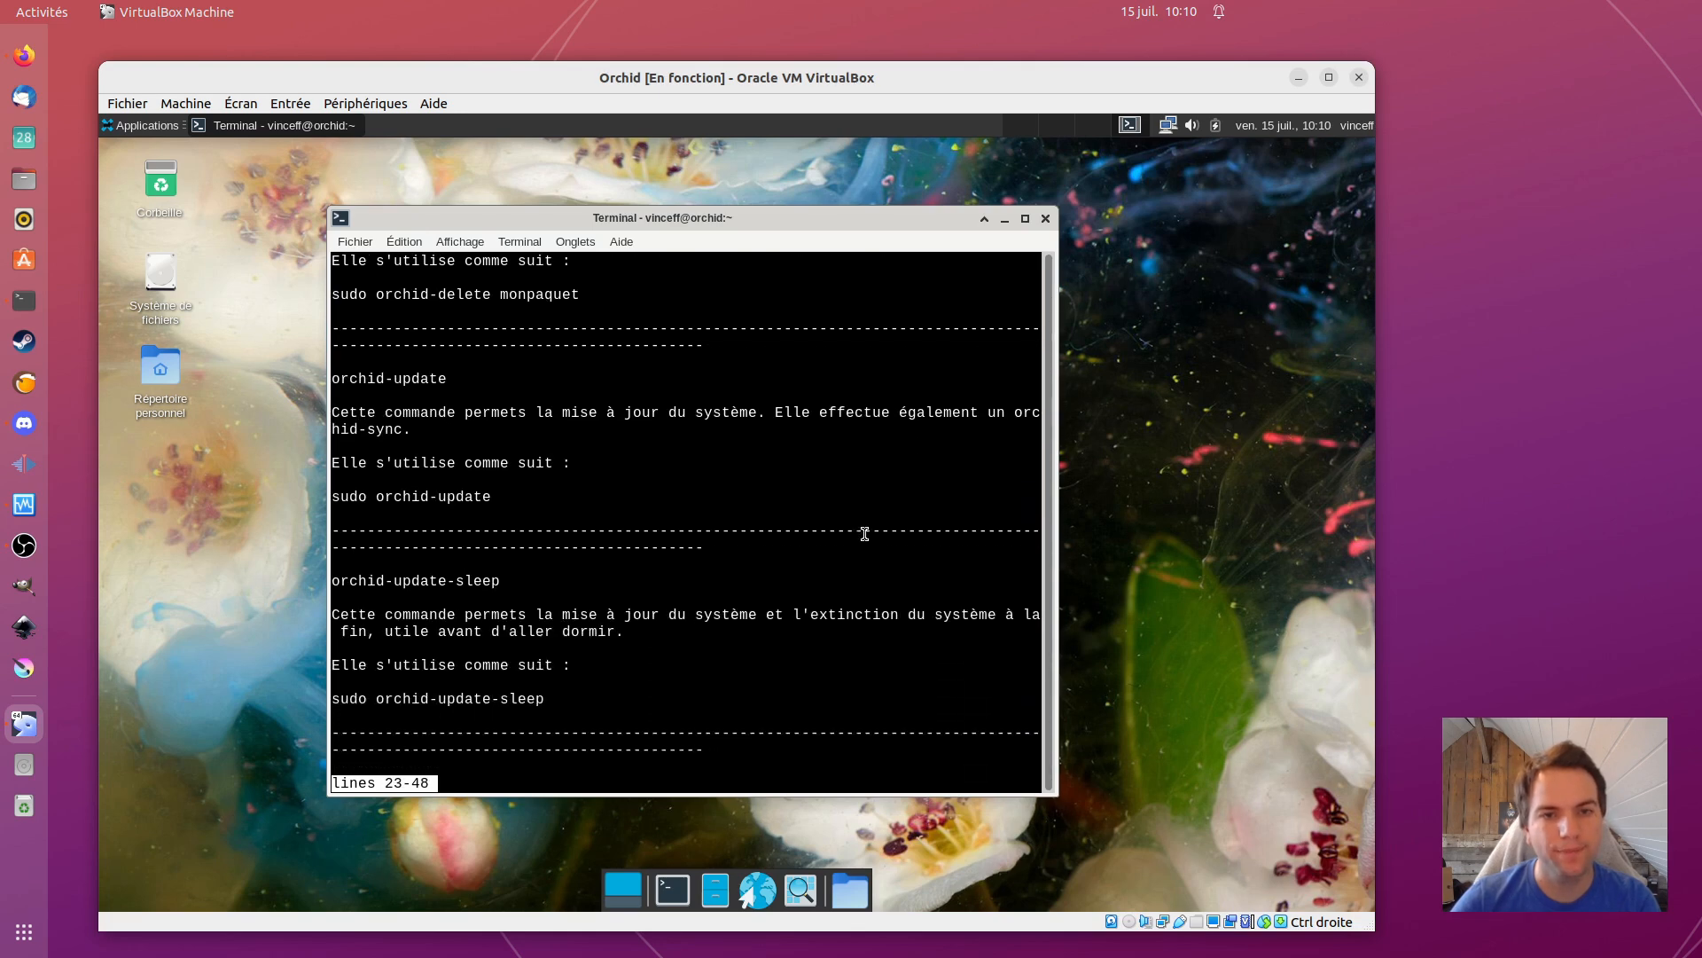
triple_click(459, 379)
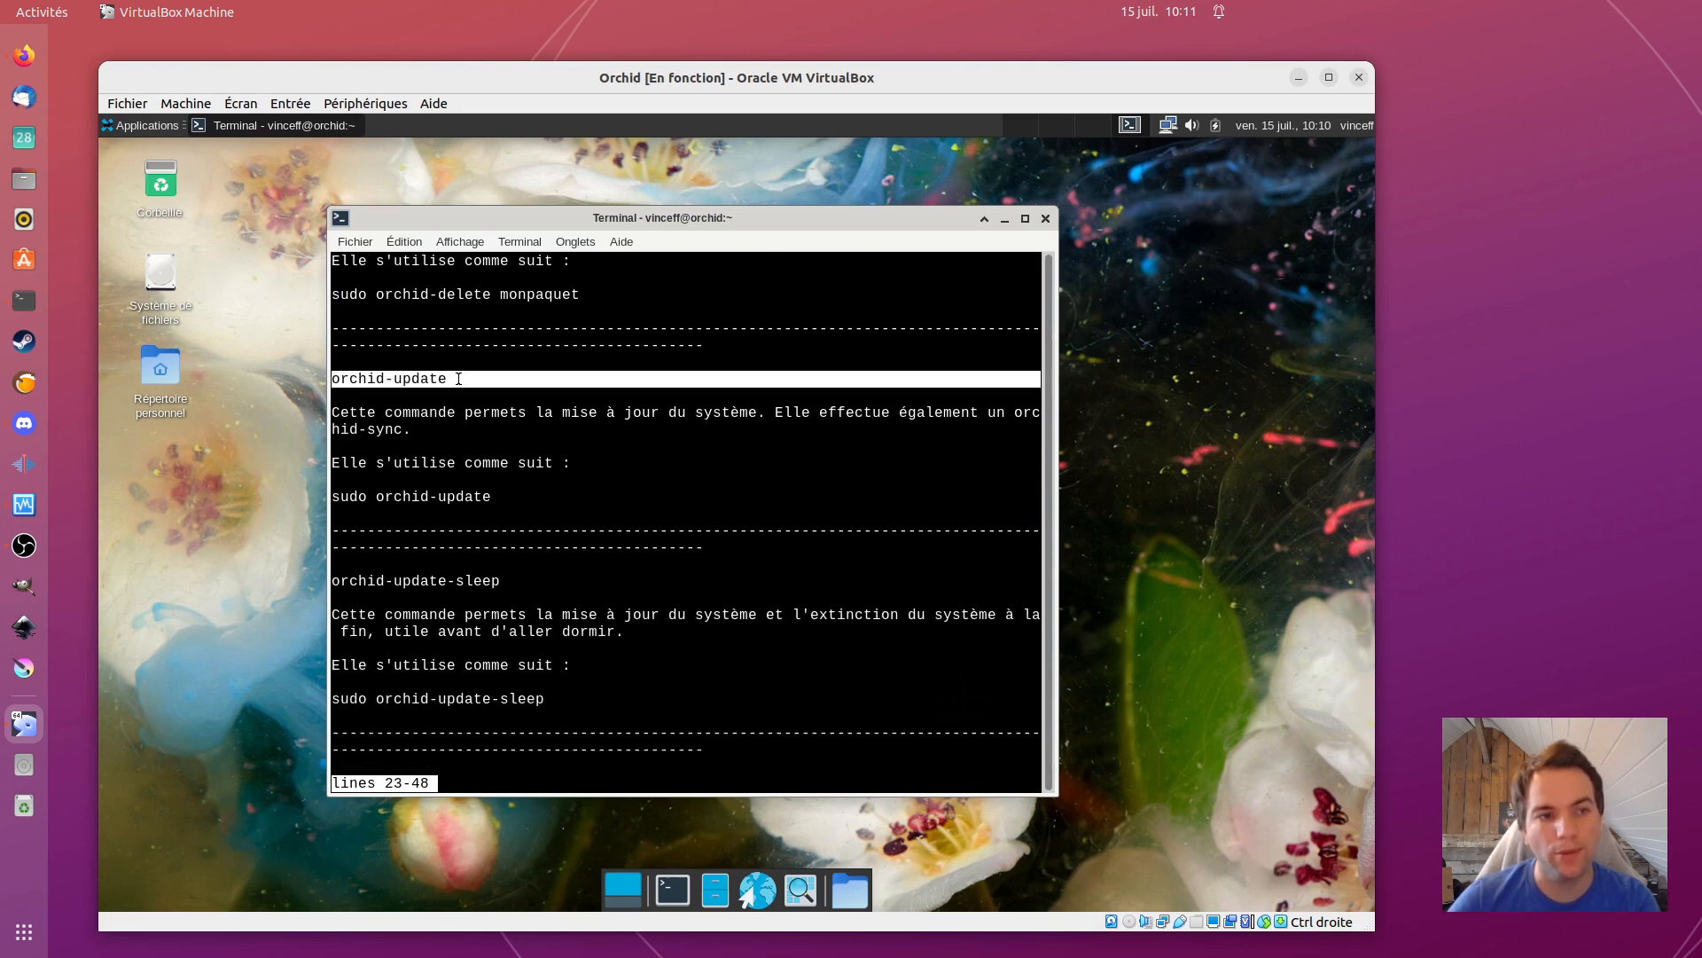
click(463, 418)
Step: Examine the help entries for orchid-update-reboot, orchid-boot-update and orchid-kernel-up
key(Down)
key(Down)
key(Down)
key(Down)
key(Down)
key(Down)
key(Down)
key(Down)
key(Down)
key(Down)
key(Down)
key(Down)
key(Down)
key(Down)
key(Down)
key(Down)
key(Down)
key(Down)
key(Down)
key(Down)
key(Down)
key(Down)
key(Down)
key(Down)
key(Down)
key(Down)
key(Down)
key(Down)
key(Down)
key(Down)
key(Down)
key(Down)
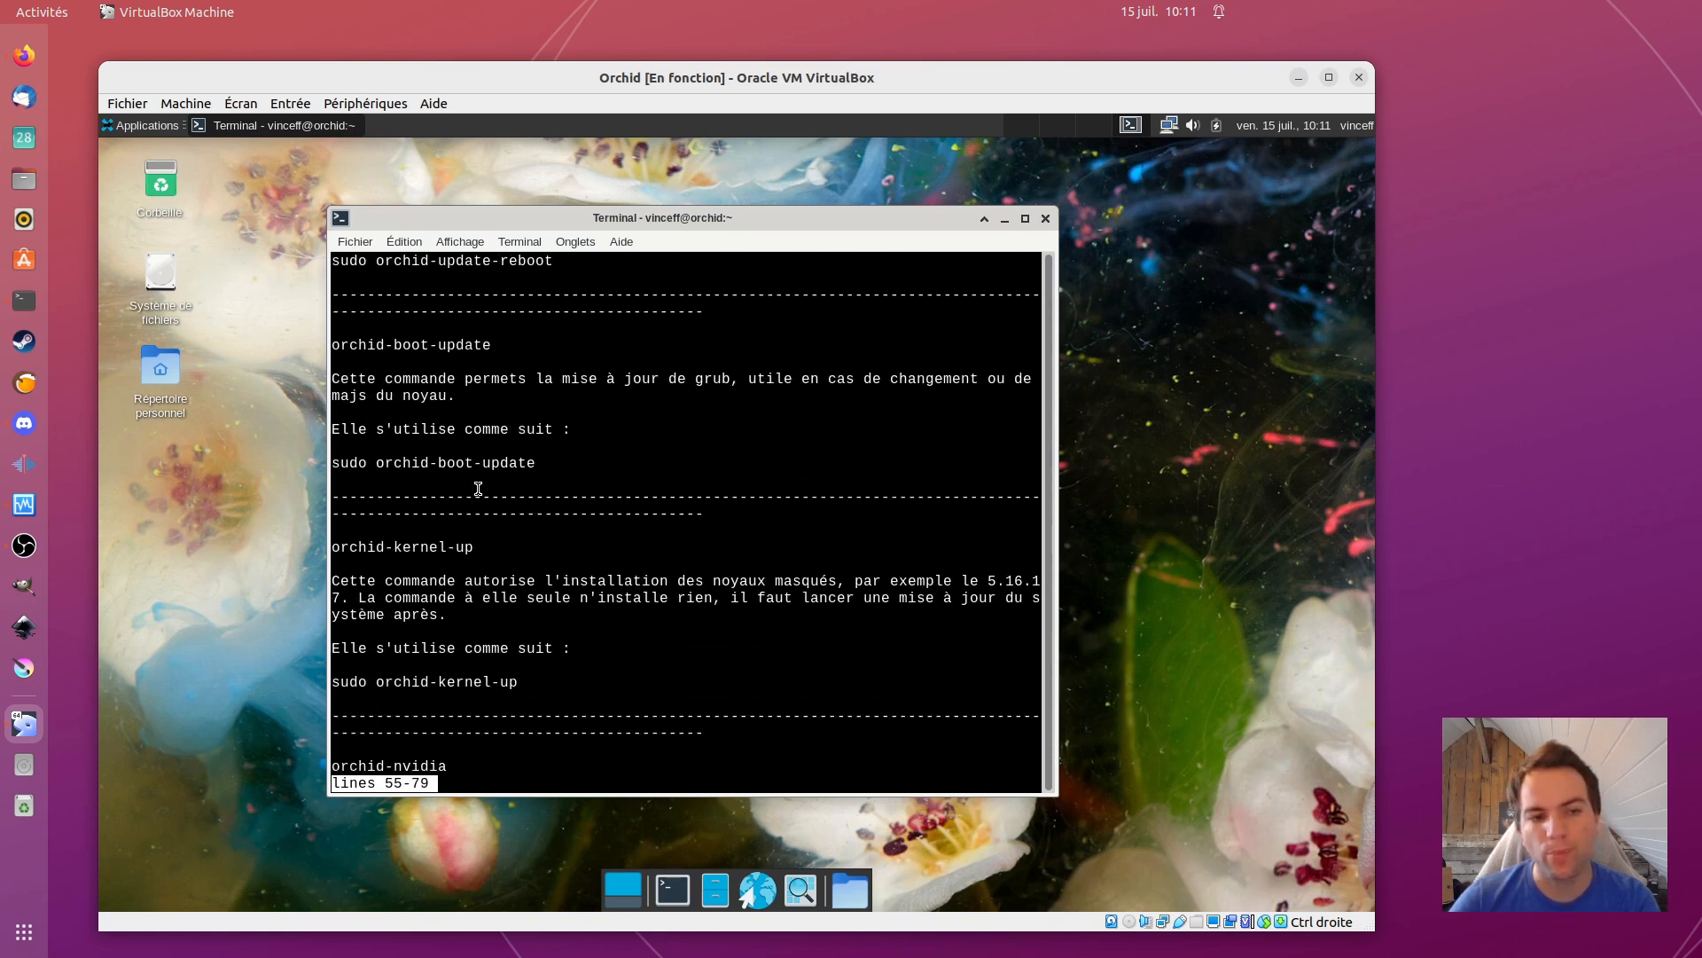
key(Down)
key(Down)
key(Down)
key(Down)
key(Down)
key(Down)
key(Down)
key(Up)
key(Up)
key(Up)
key(Up)
key(Up)
key(Up)
key(Up)
key(Up)
key(Up)
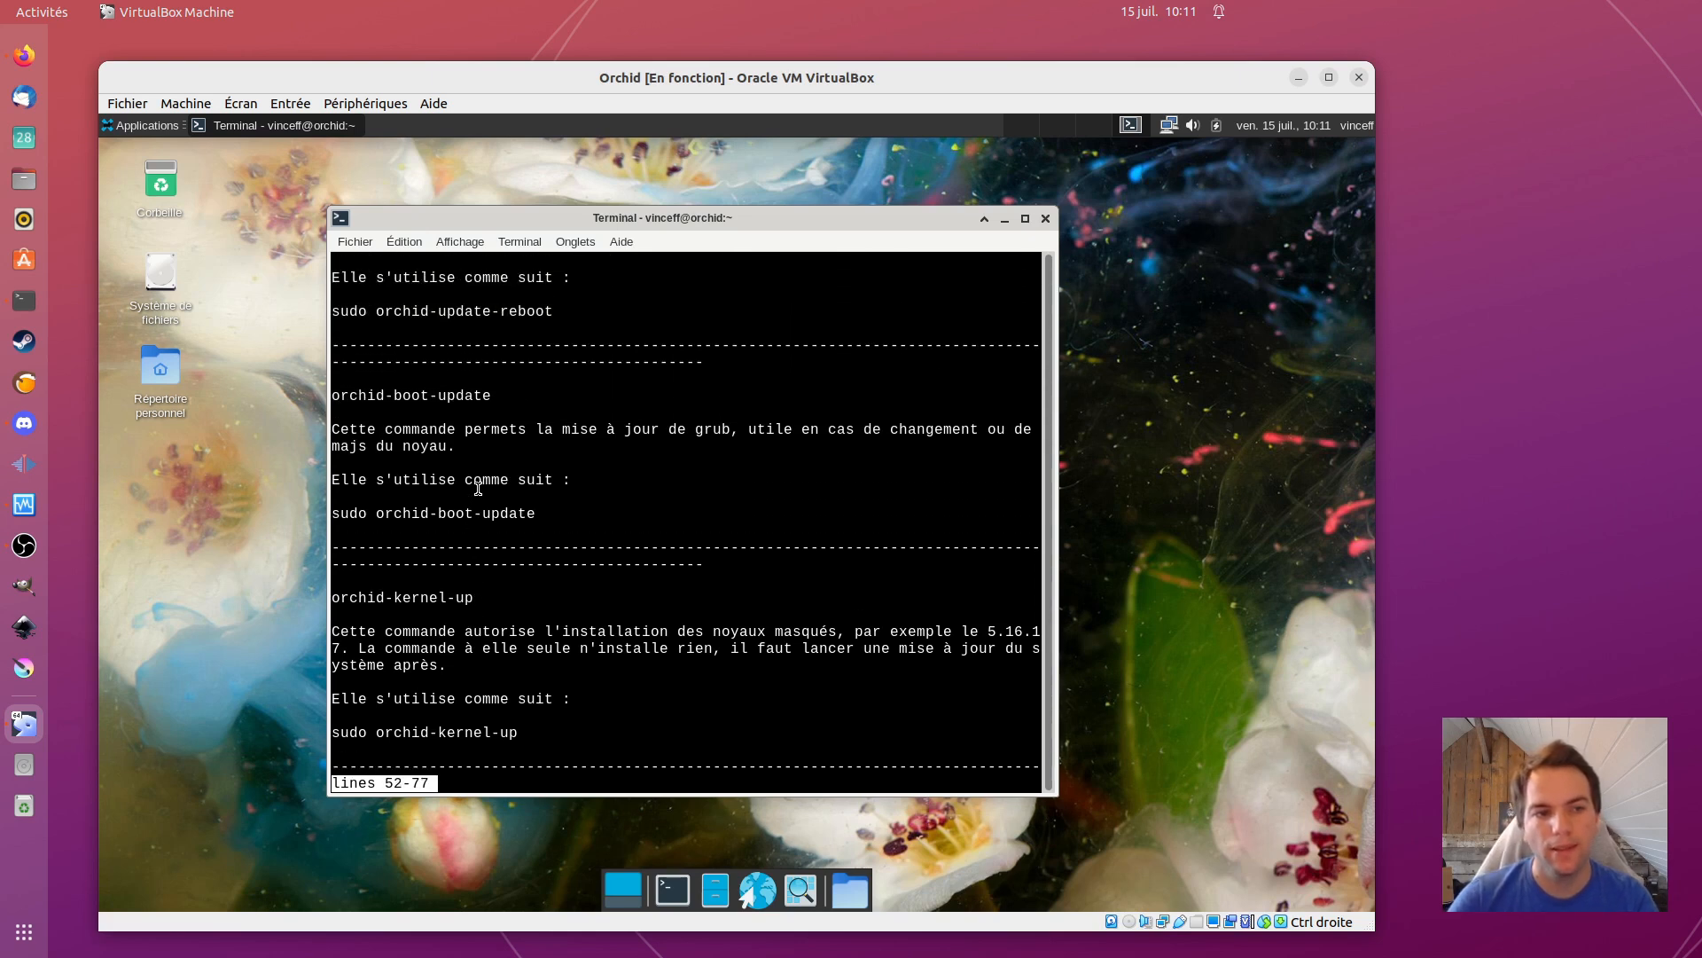
Step: Read the orchid-kernel-up and orchid-nvidia descriptions in the help text
key(Down)
key(Down)
key(Down)
key(Down)
key(Down)
key(Down)
key(Down)
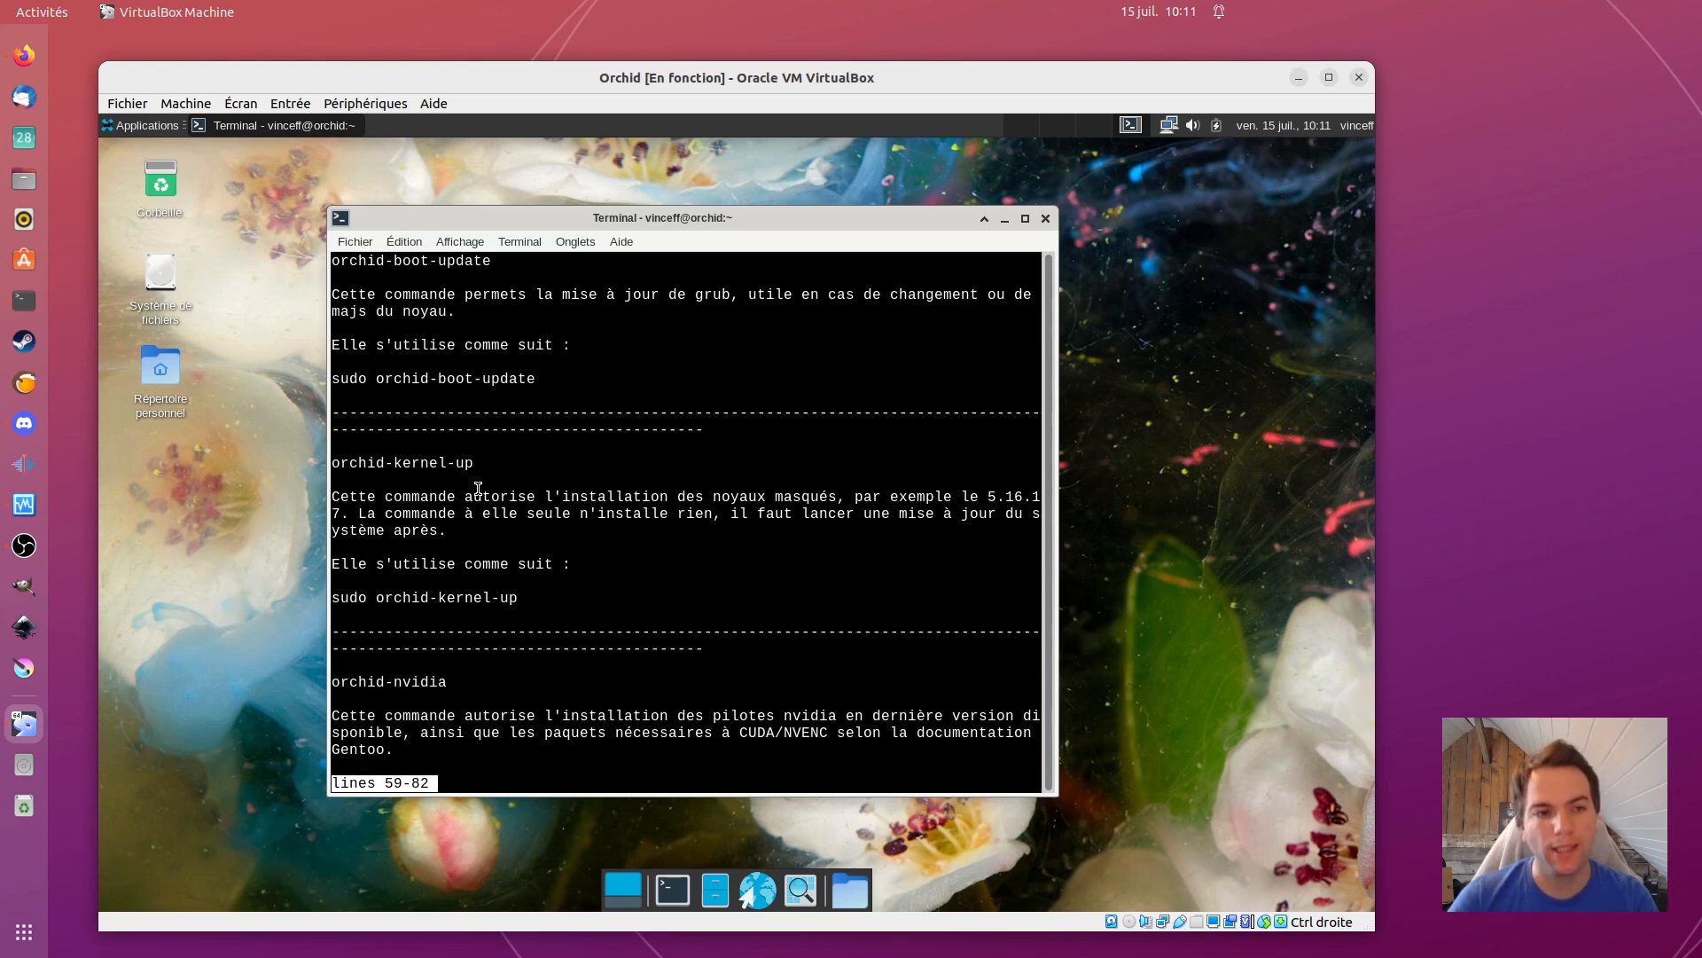
key(Down)
key(Down)
key(Down)
key(Down)
key(Down)
key(Down)
key(Down)
key(Down)
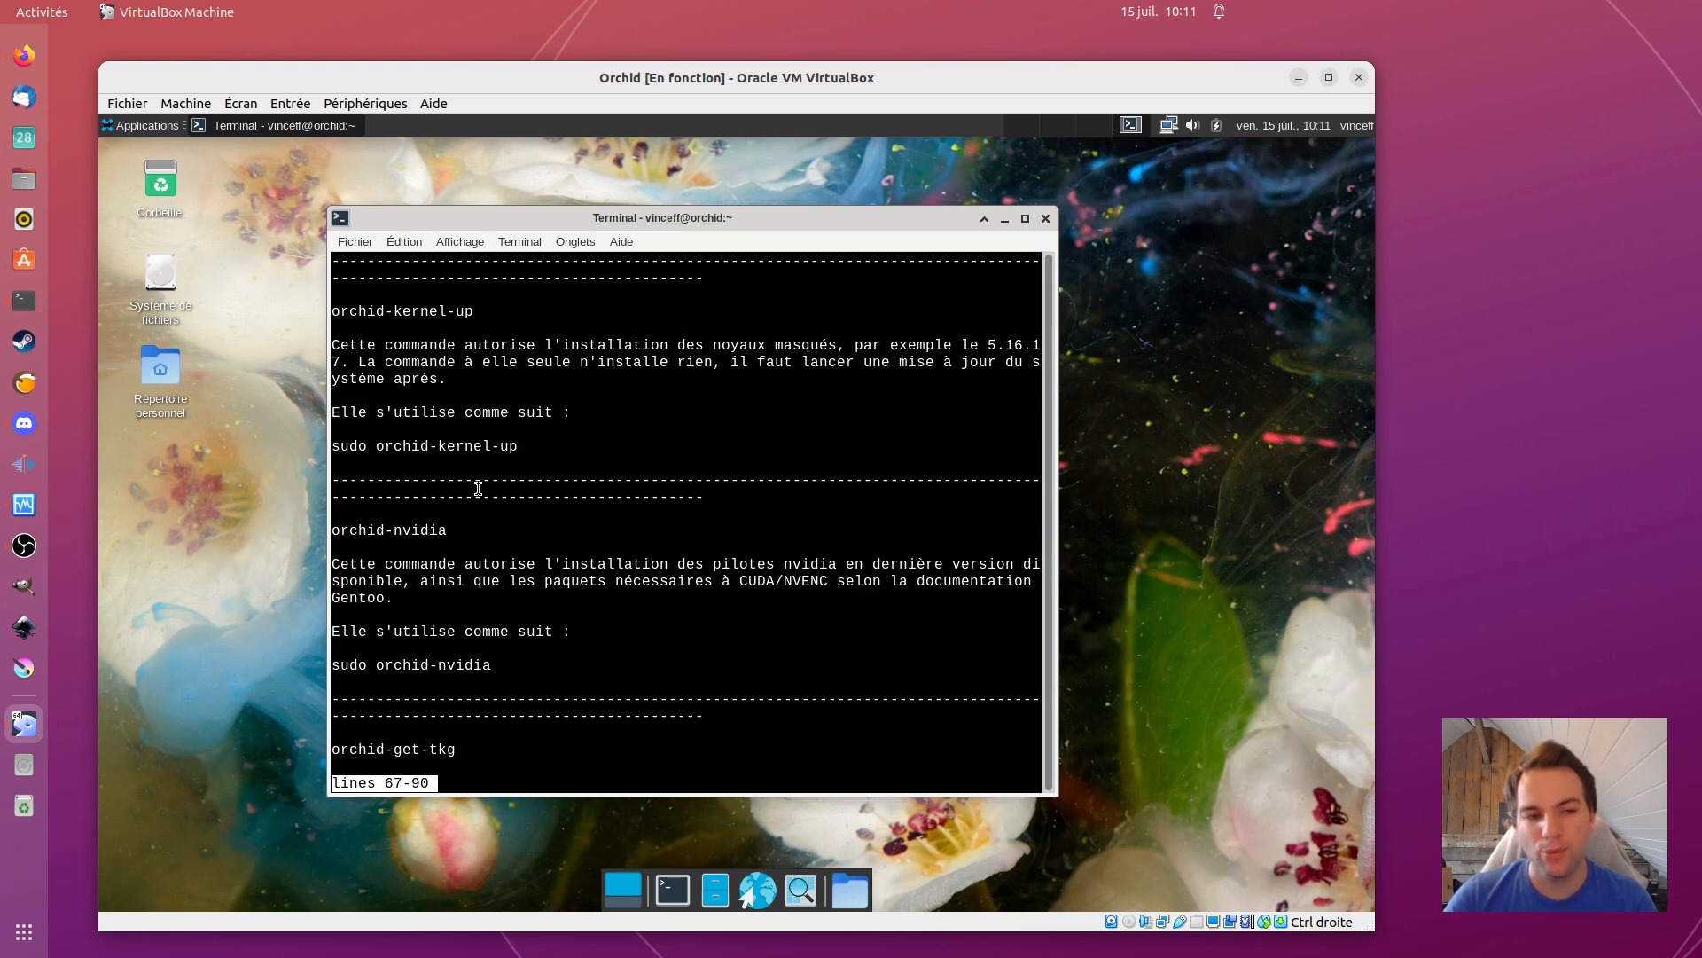
key(Down)
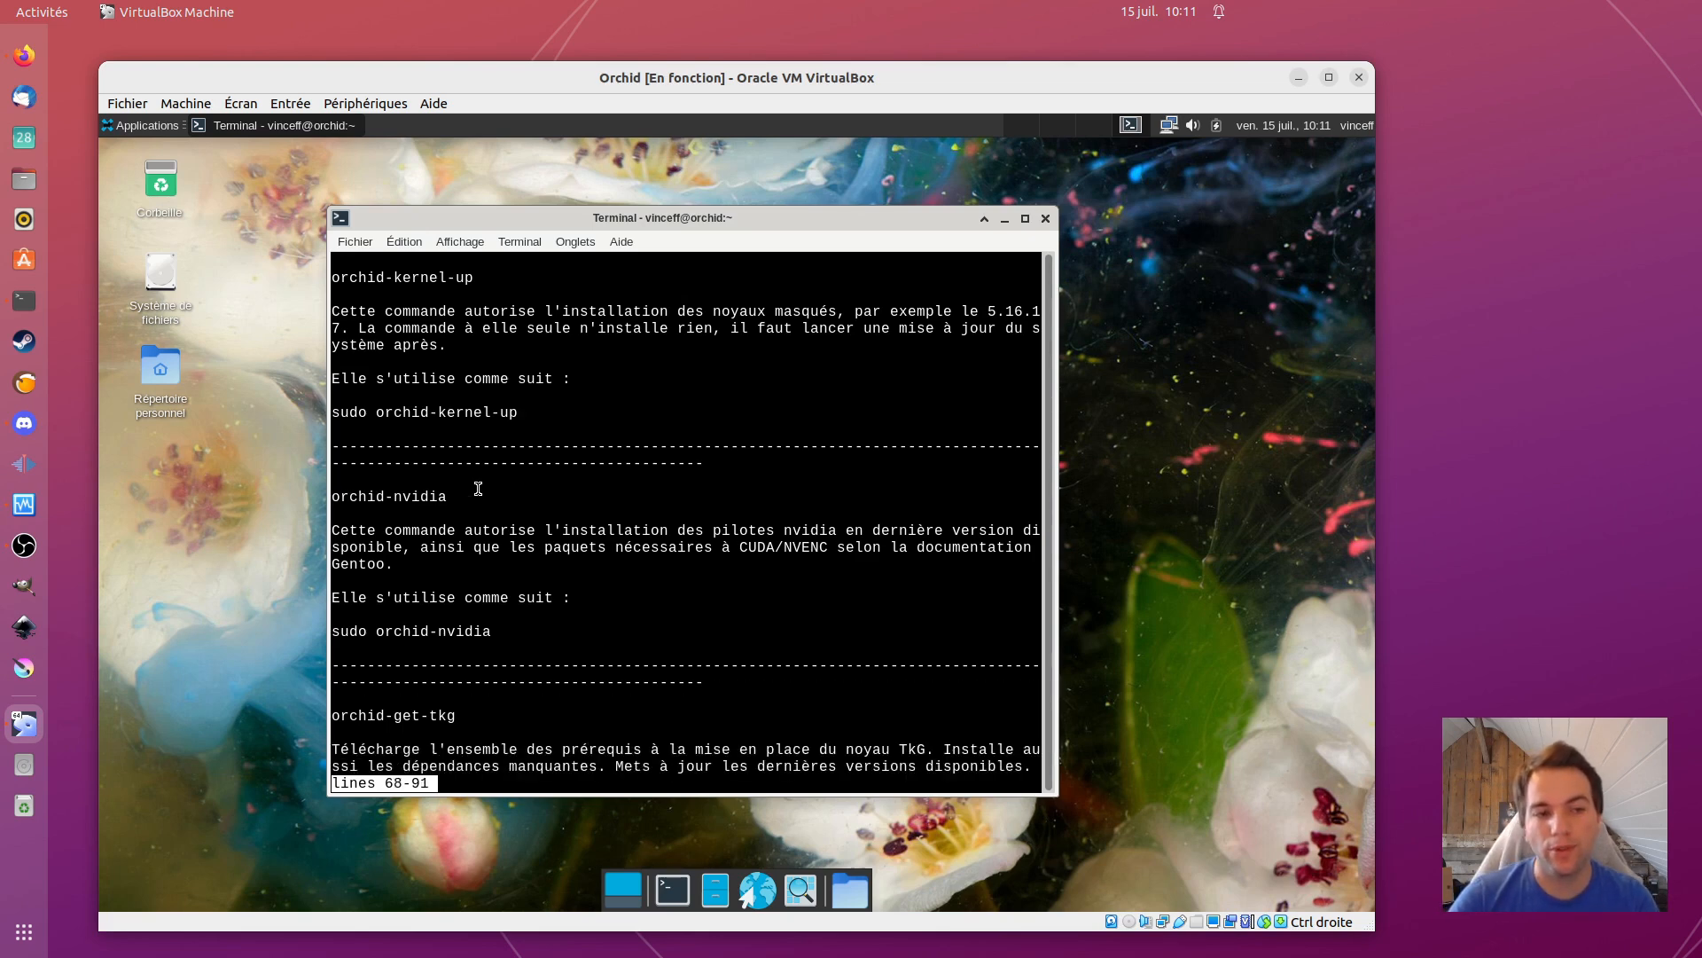
Step: Review the orchid-get-tkg and orchid-set-tkg entries through the end of the help text
key(Down)
key(Down)
key(Down)
key(Down)
key(Down)
key(Down)
key(Down)
key(Down)
key(Down)
key(Down)
key(Down)
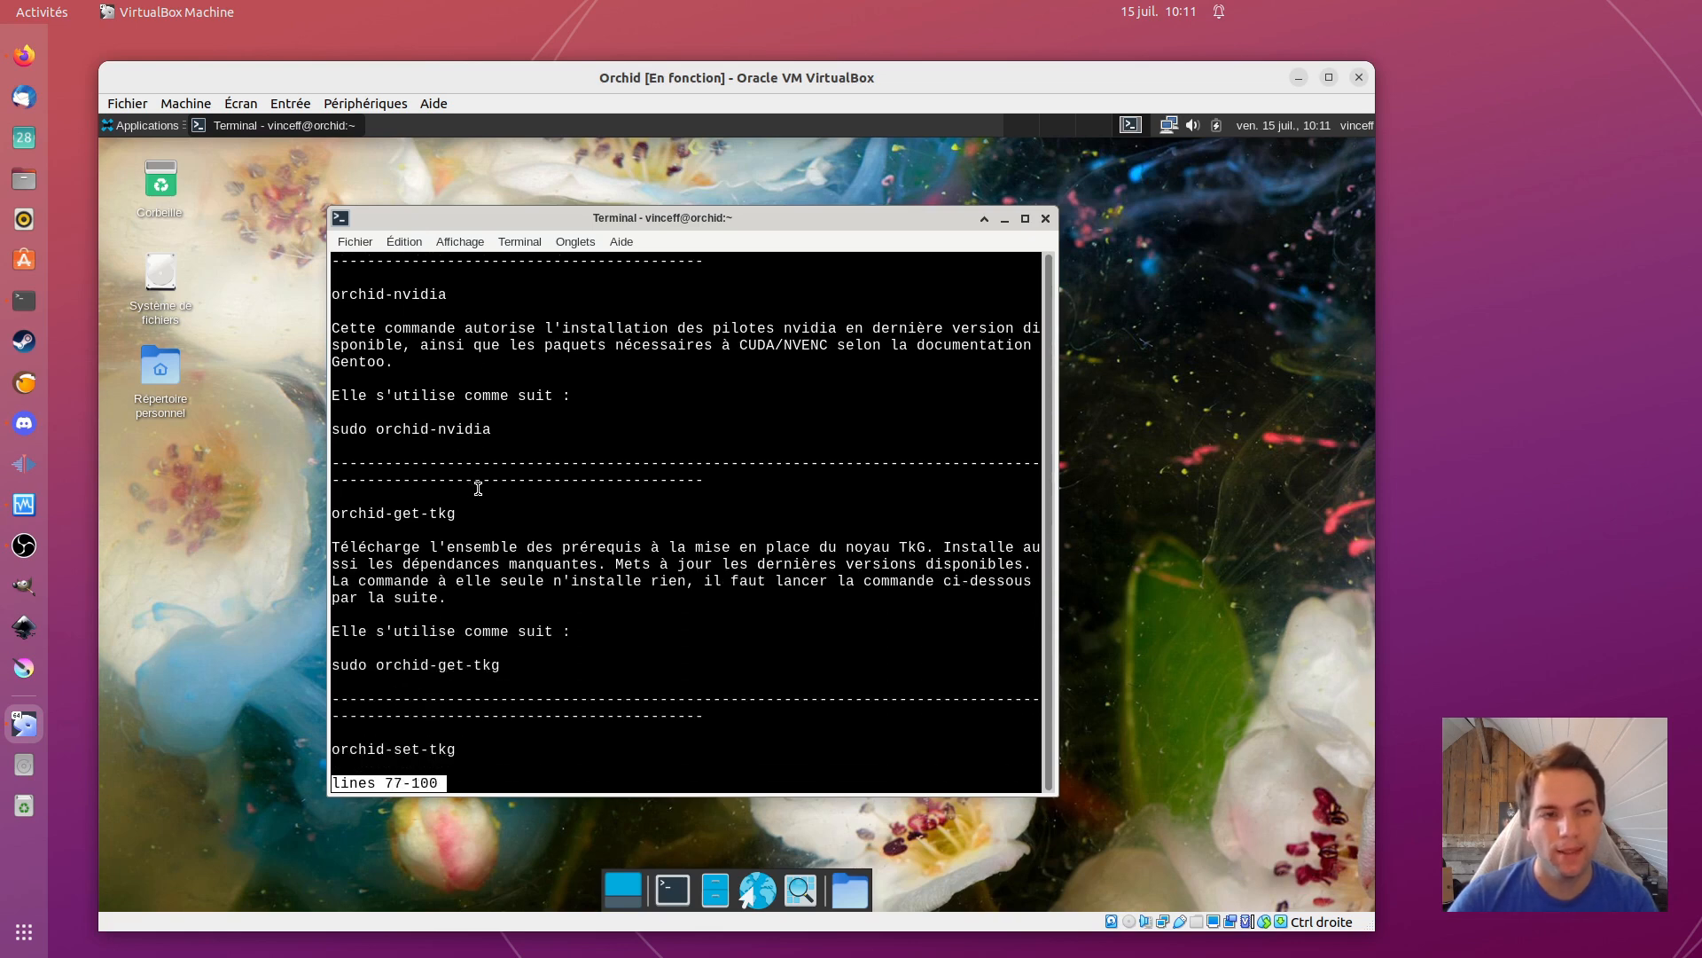
key(Down)
key(Down)
key(Down)
key(Down)
key(Down)
key(Down)
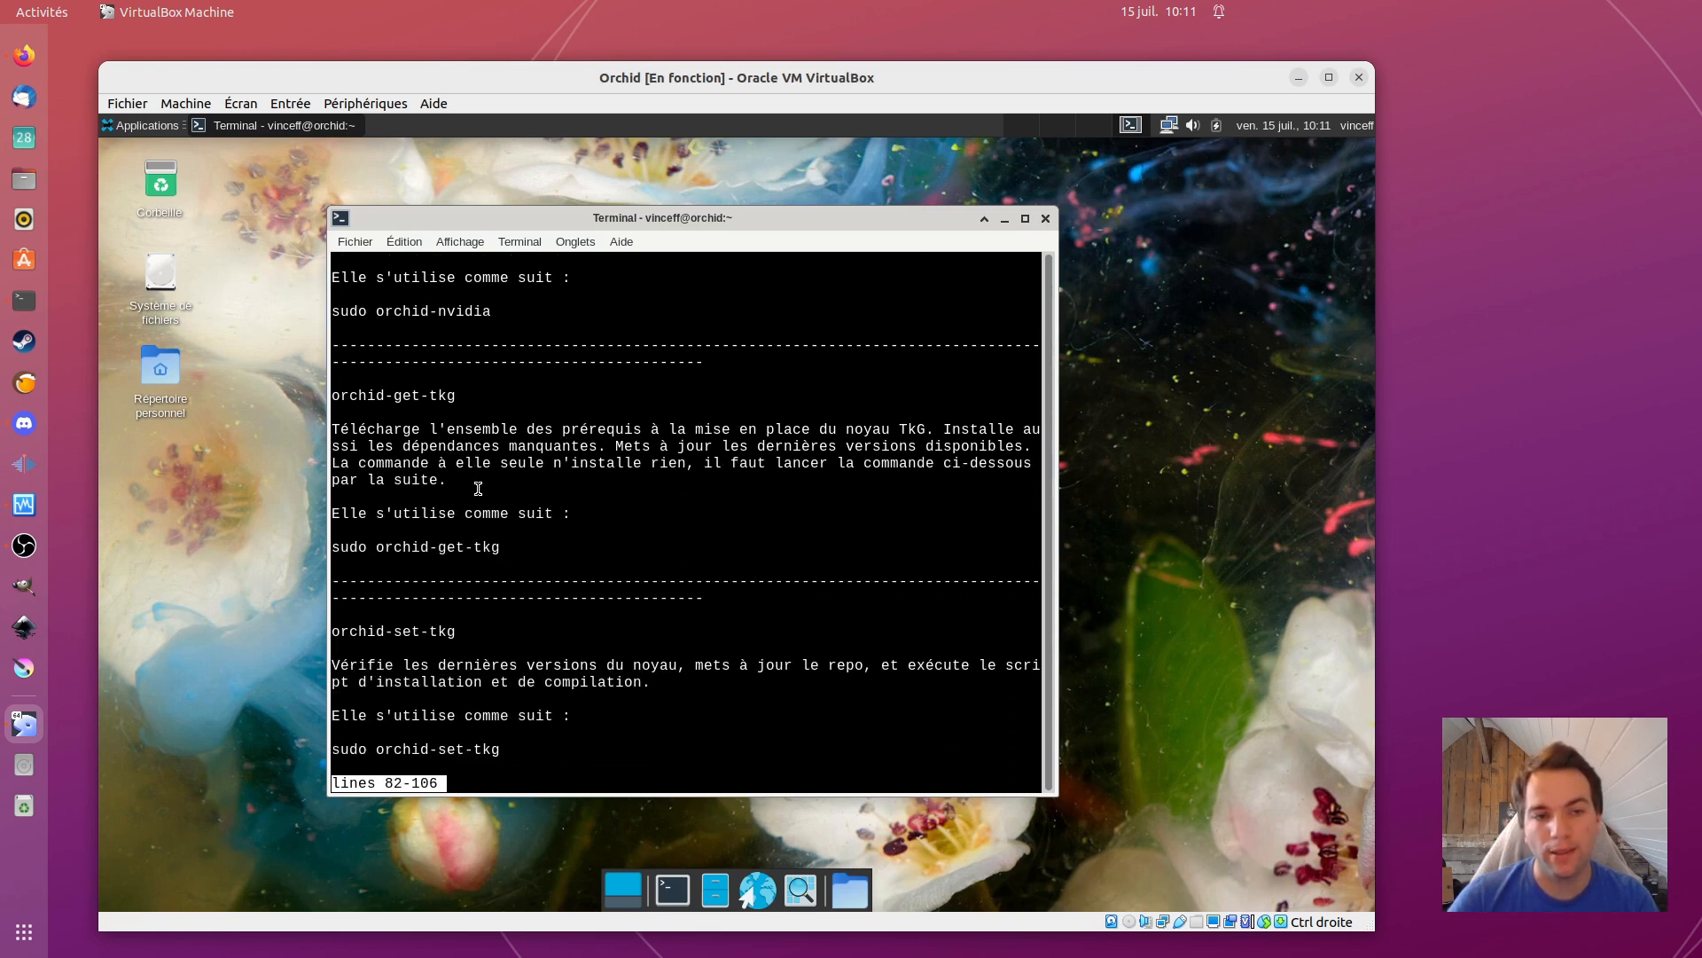
key(Down)
key(Down)
key(Down)
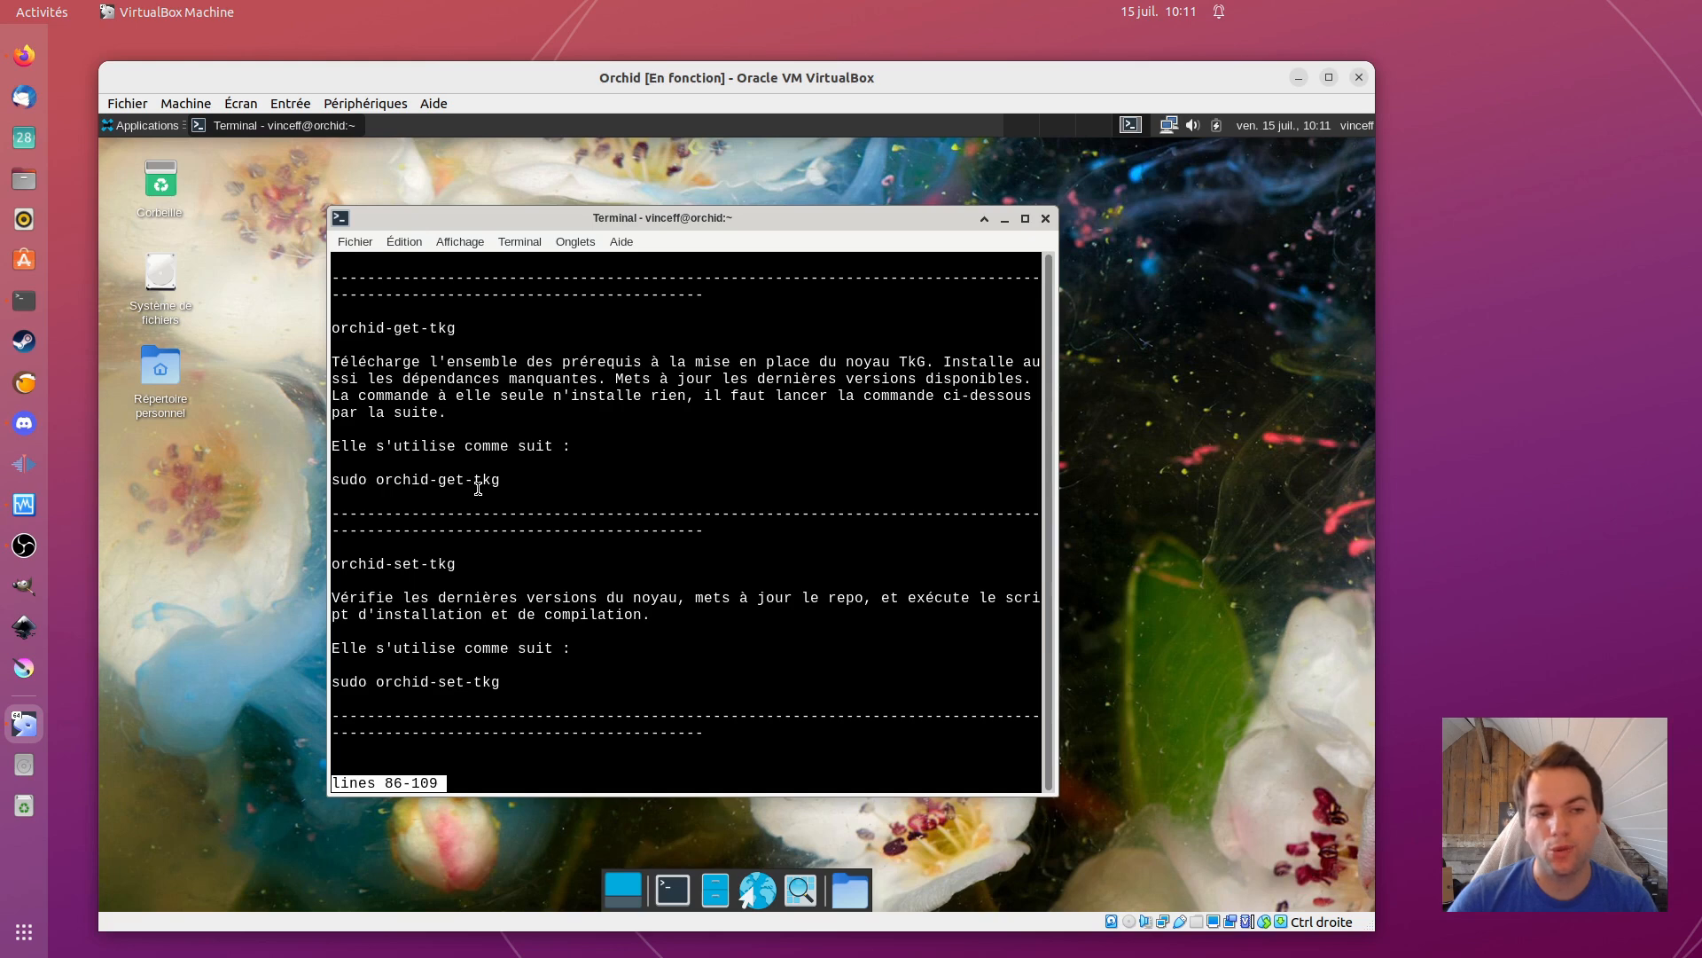
key(Down)
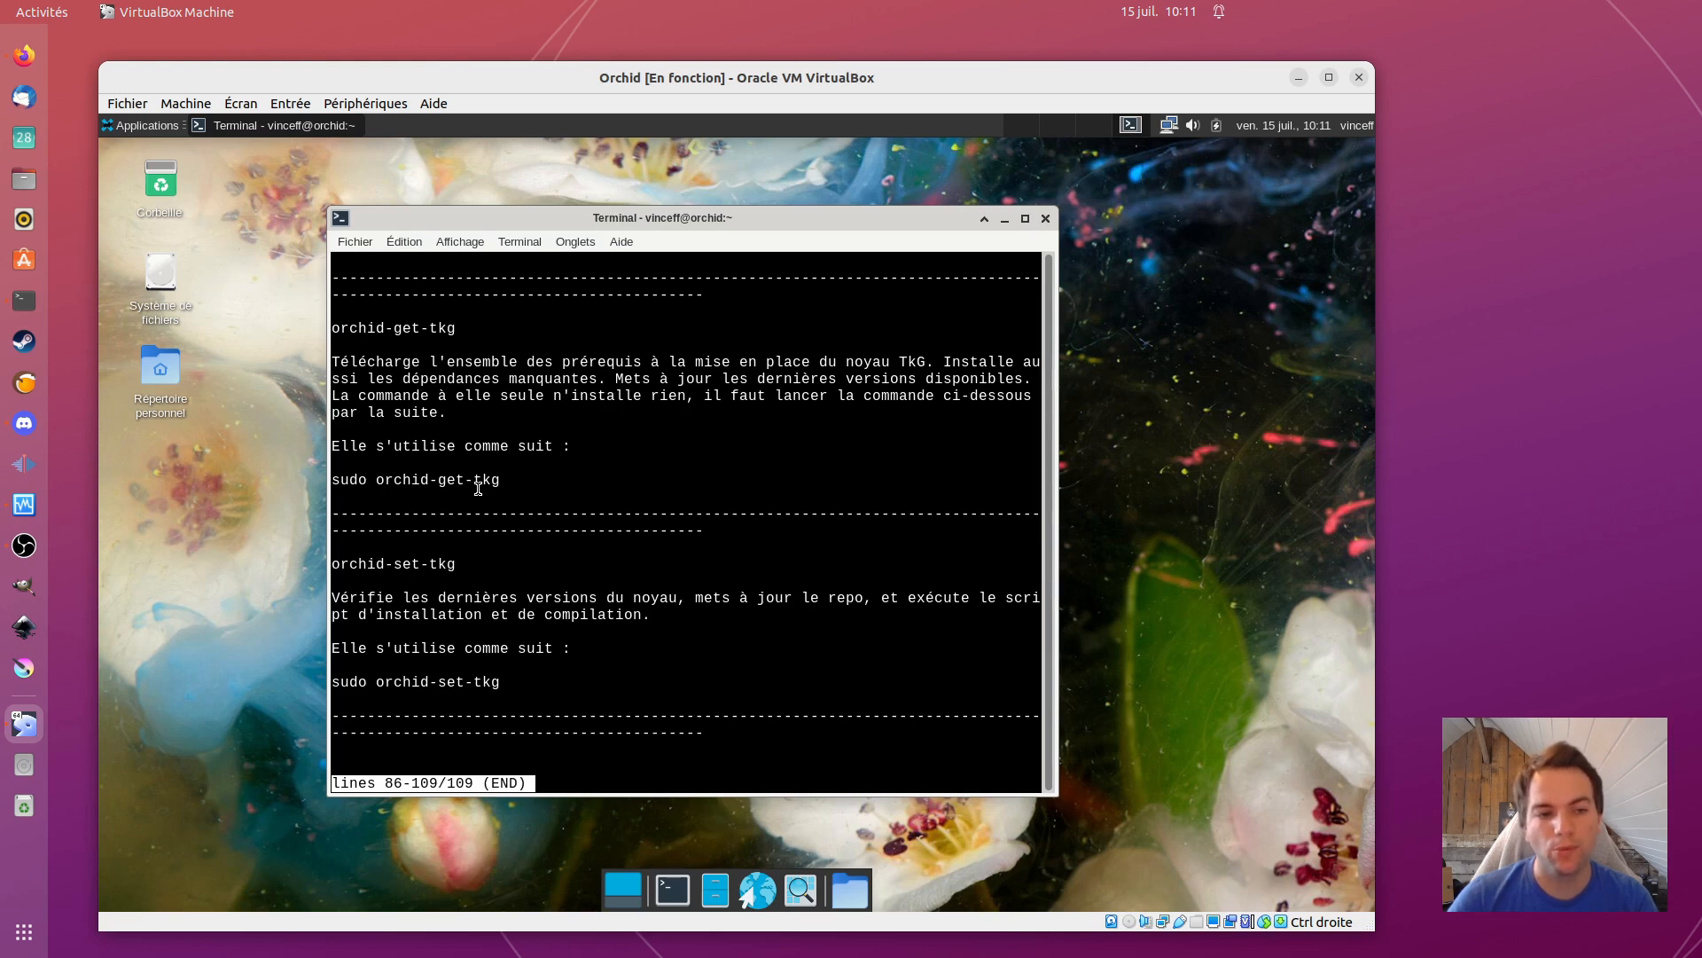
key(Up)
key(Down)
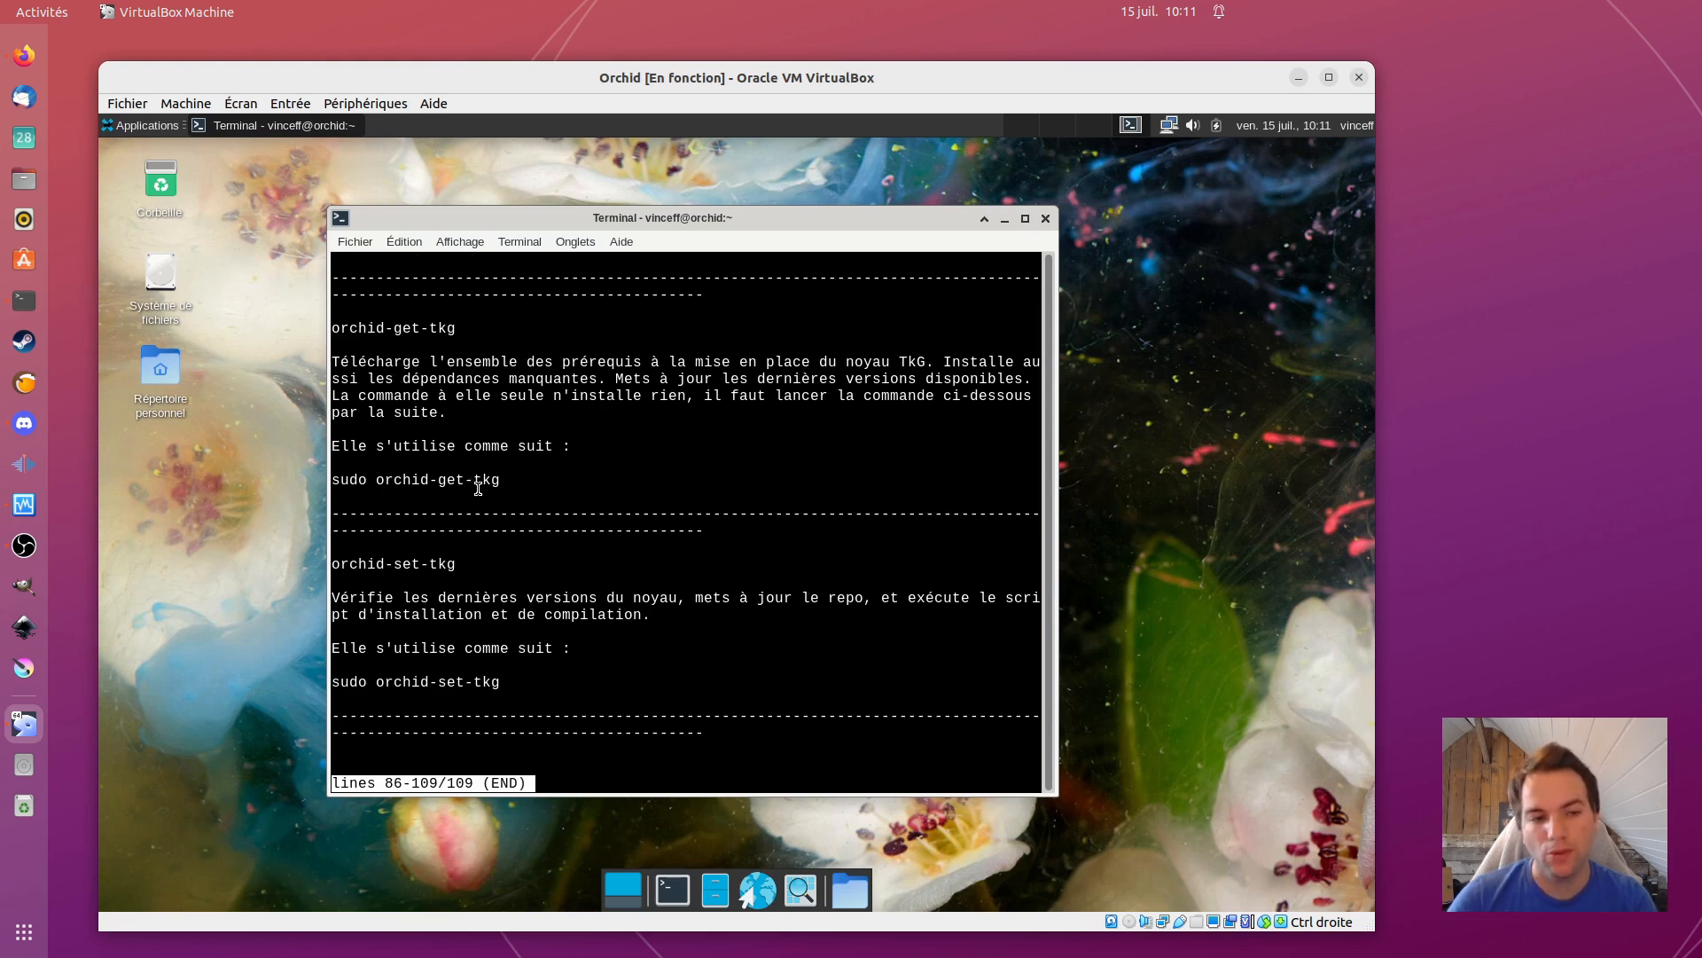
scroll(481, 479, up, 2)
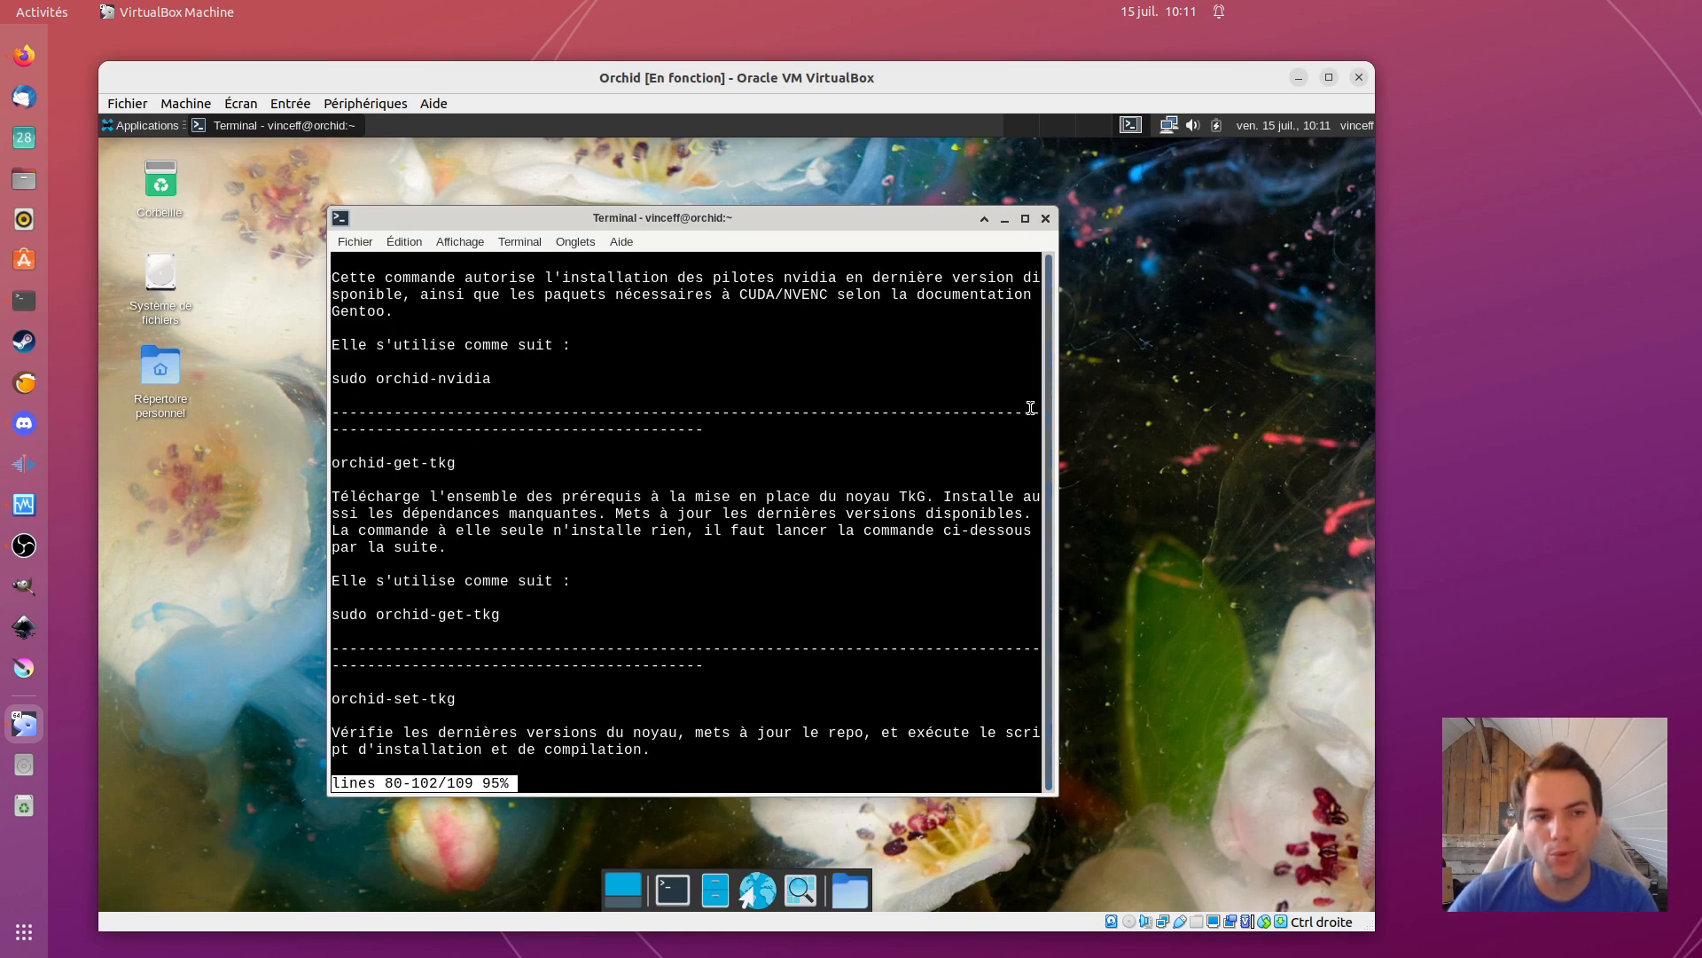
Step: Open a new terminal tab, run sudo orchid-update and enter the account password to start the system update
click(355, 241)
click(372, 262)
text(sudo orchid-upda)
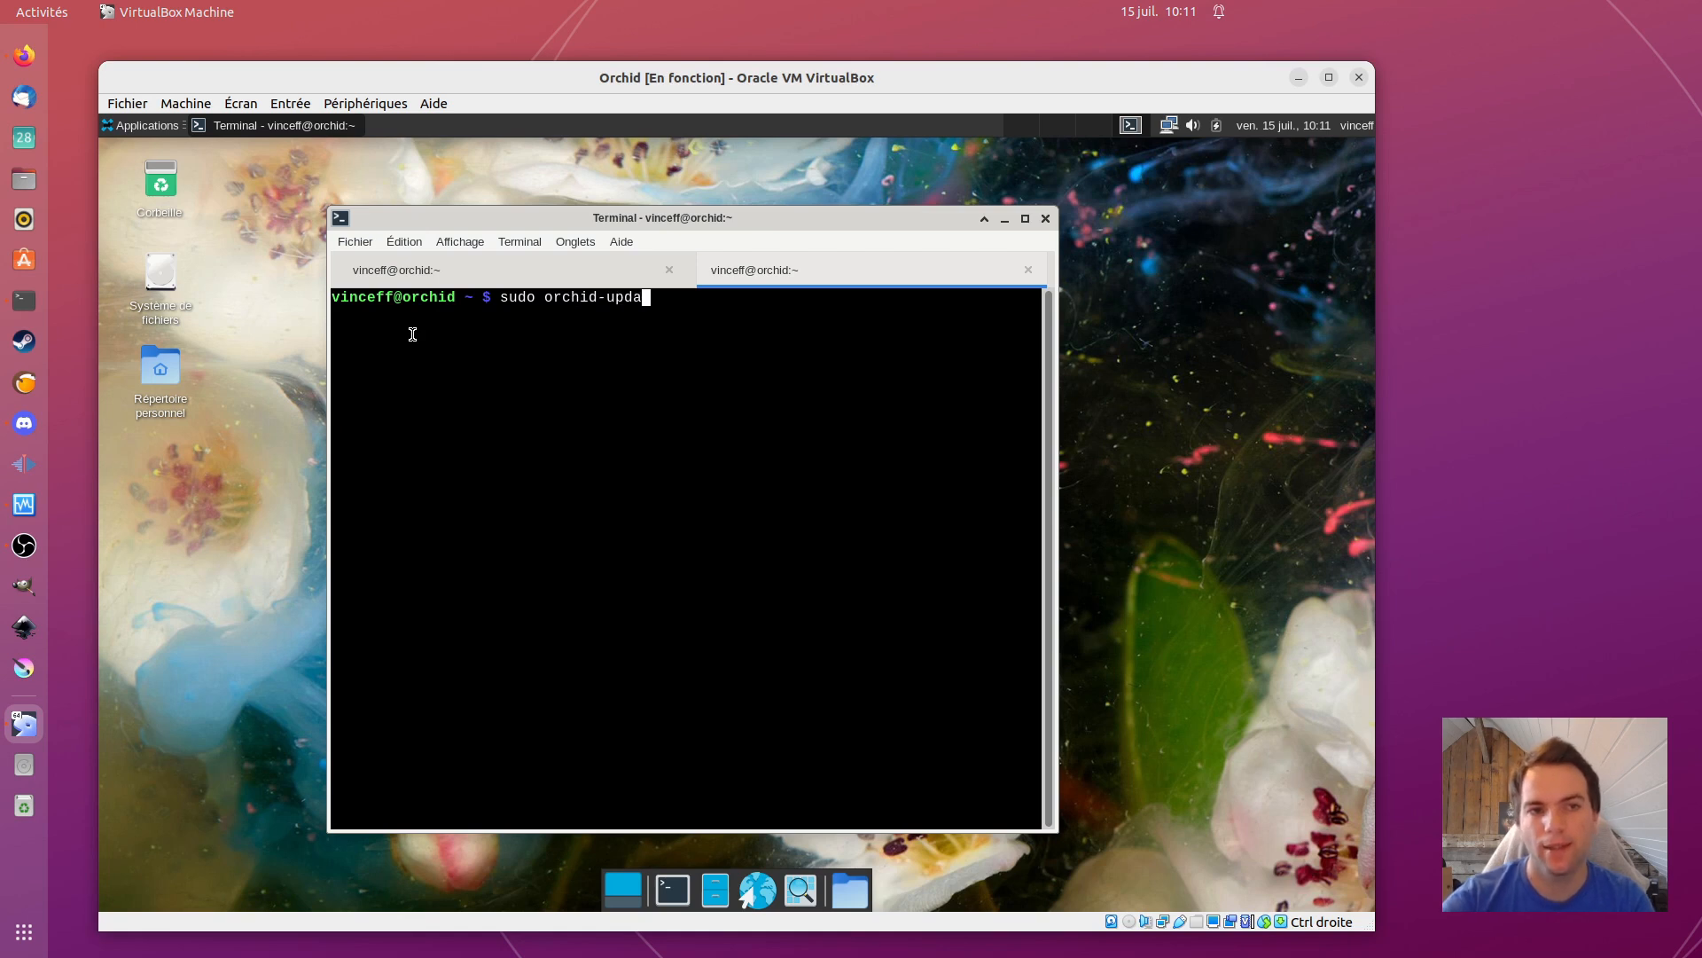
text(te)
key(Return)
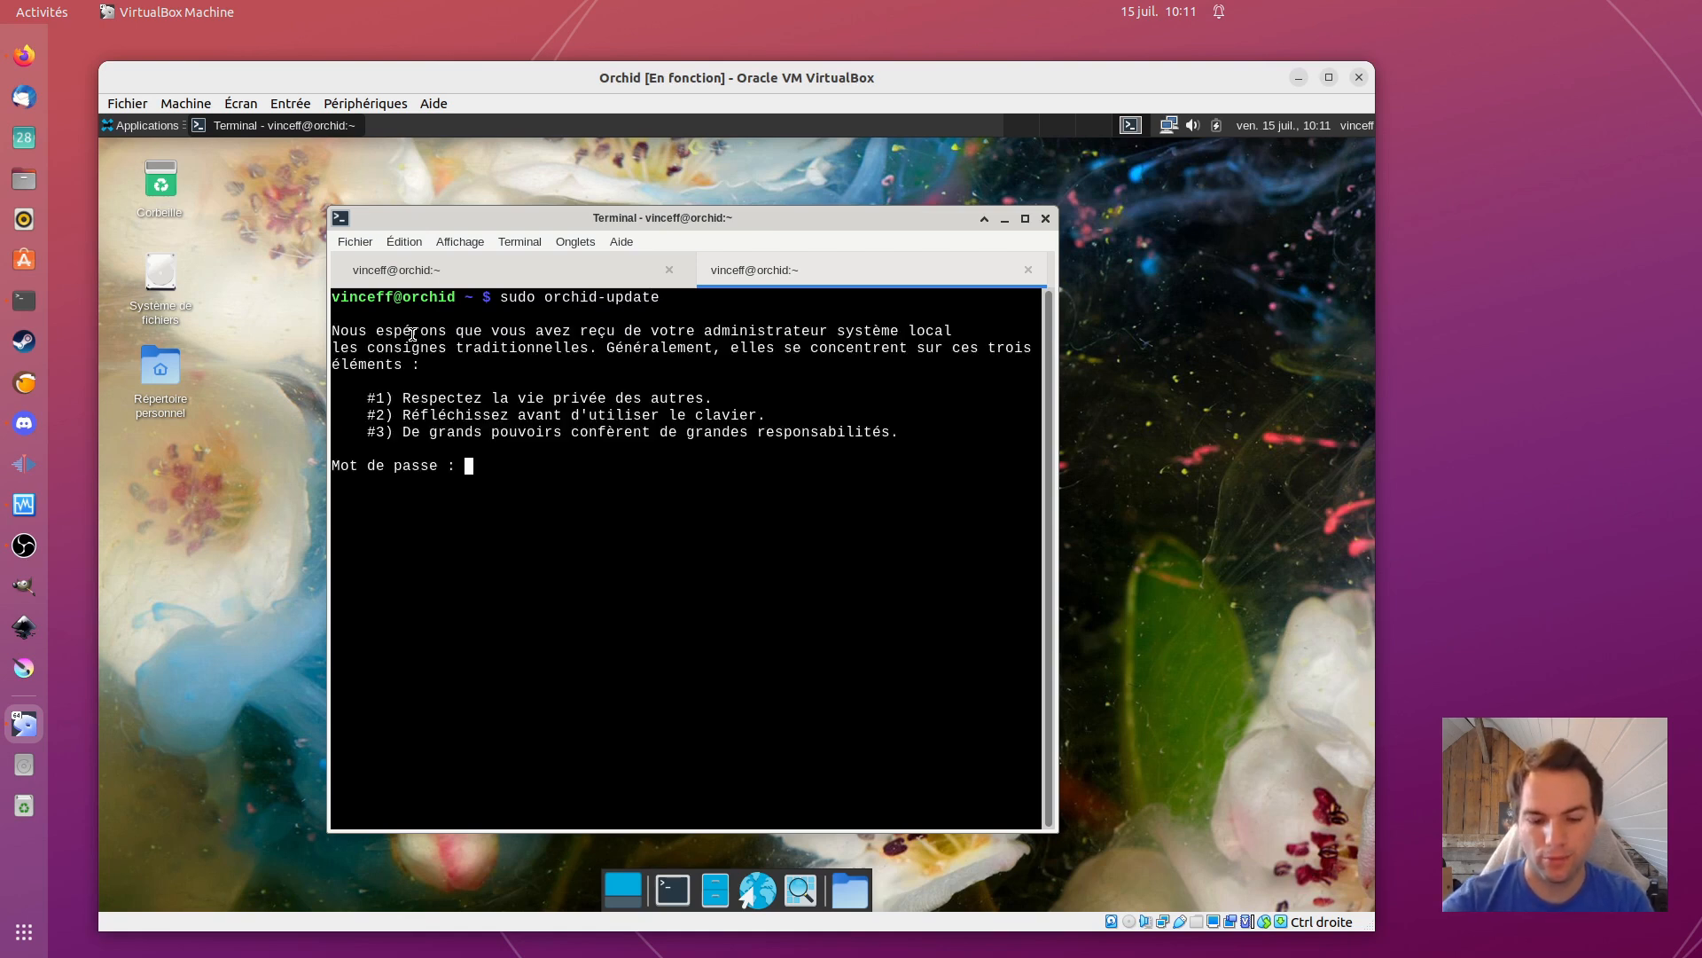
key(Return)
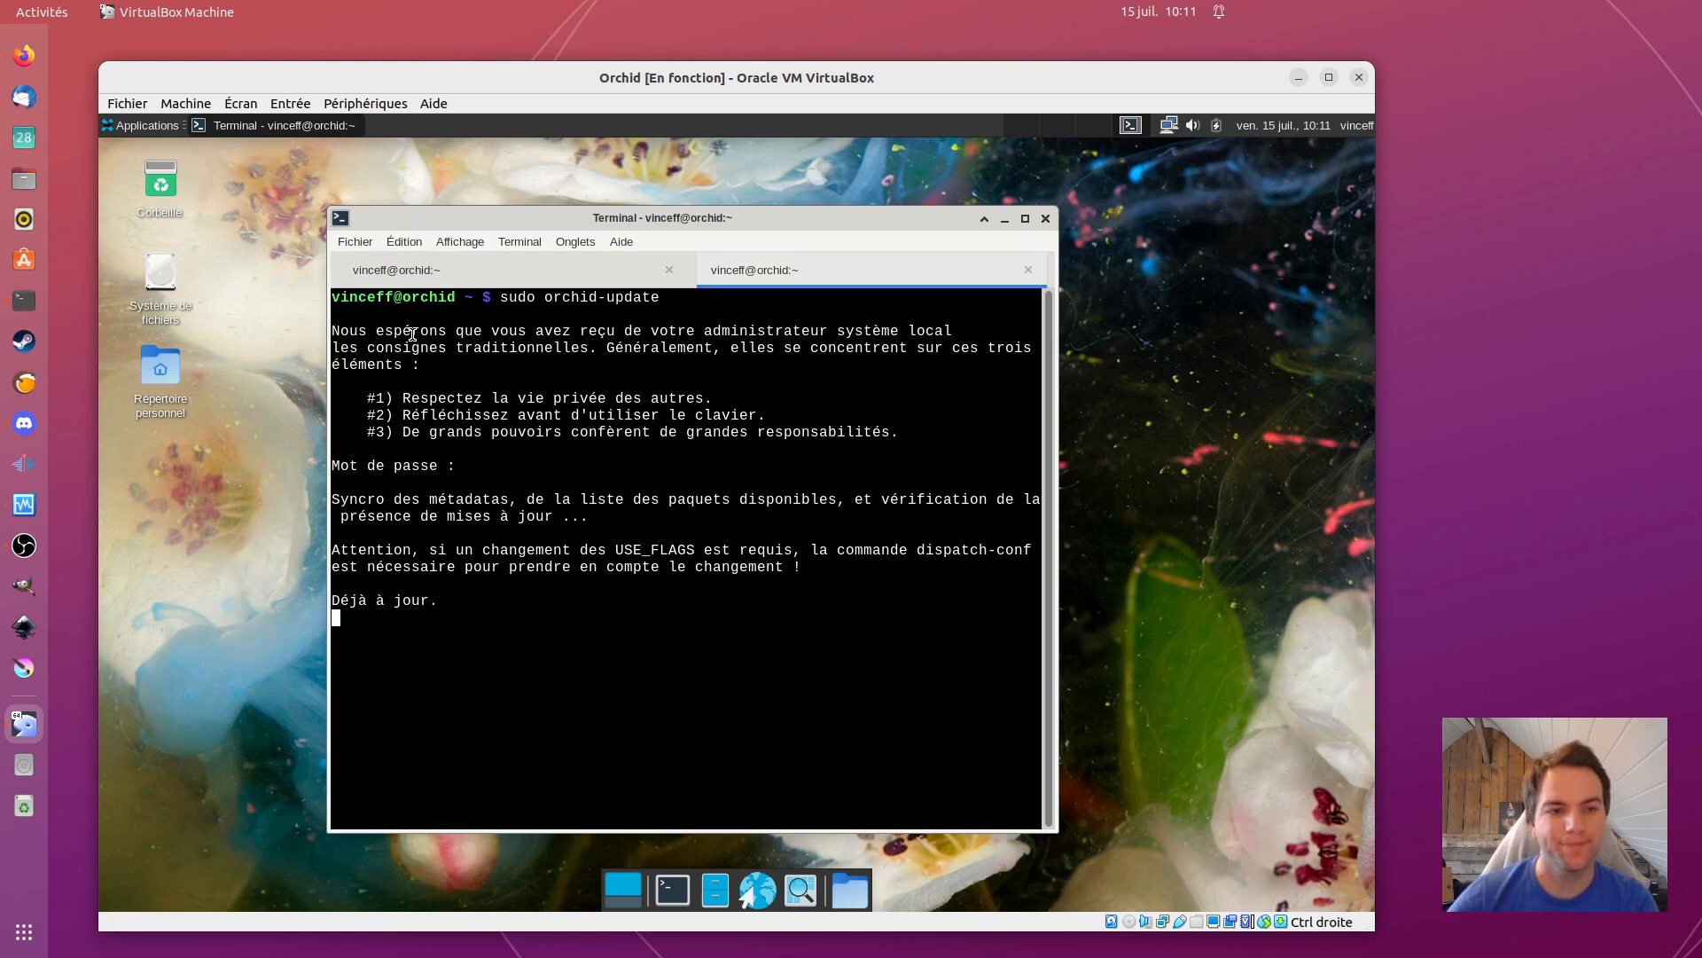